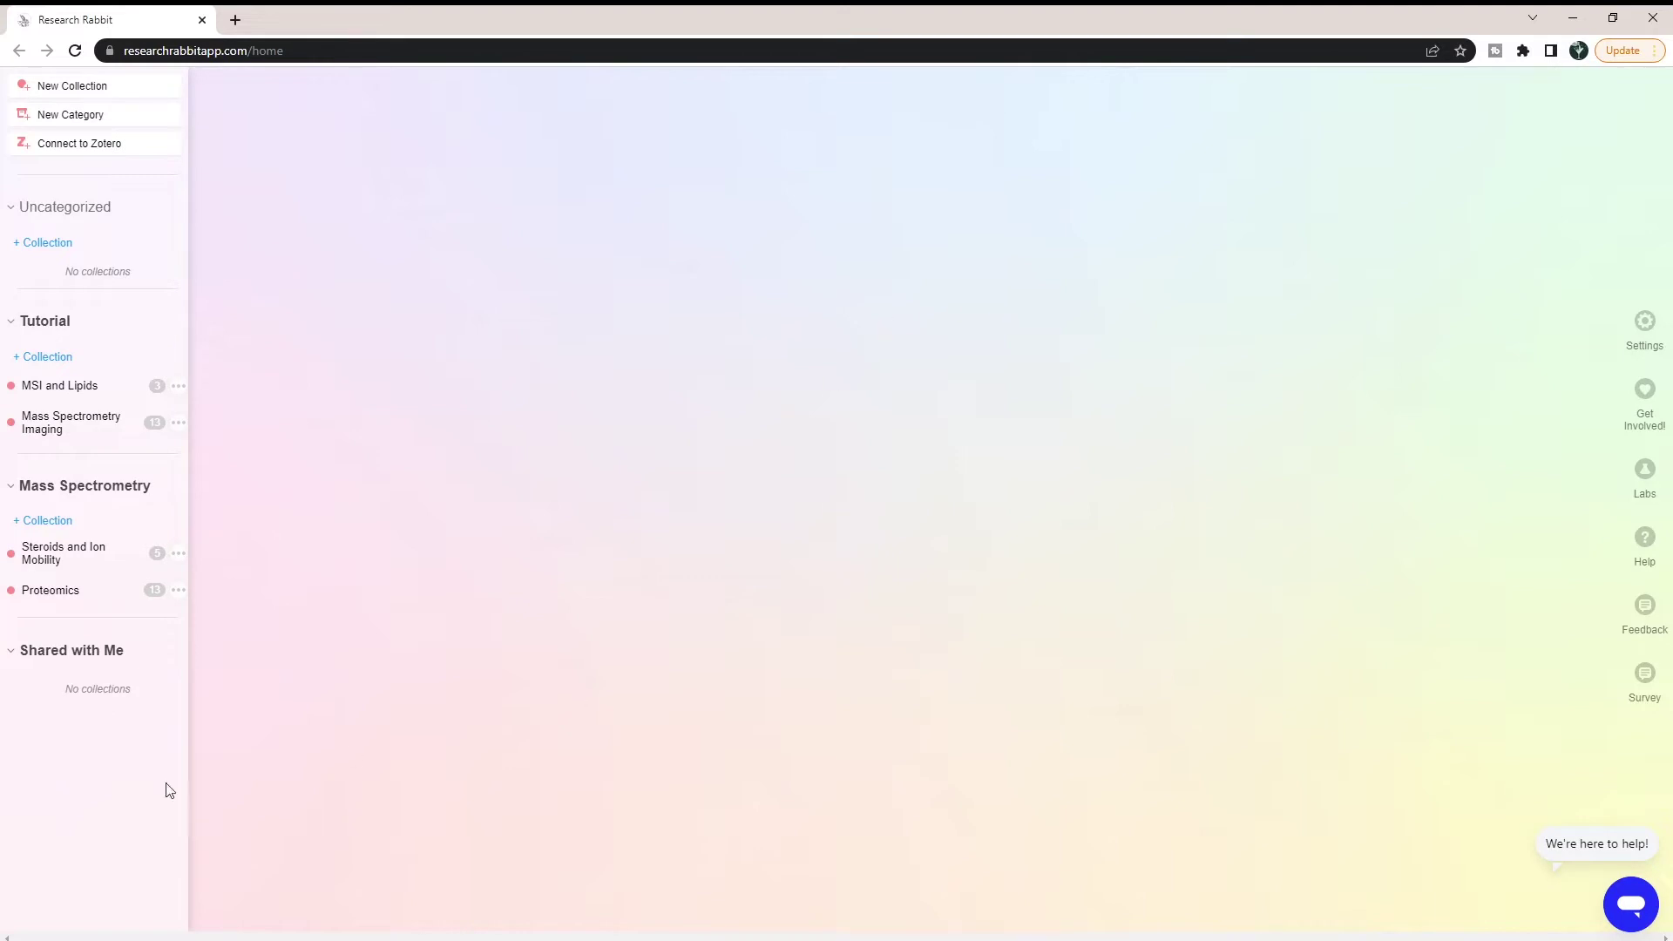
Bring the Zotero desktop library forward to show the nine-paper Steroids and Ion Mobility collection.
left_click(406, 928)
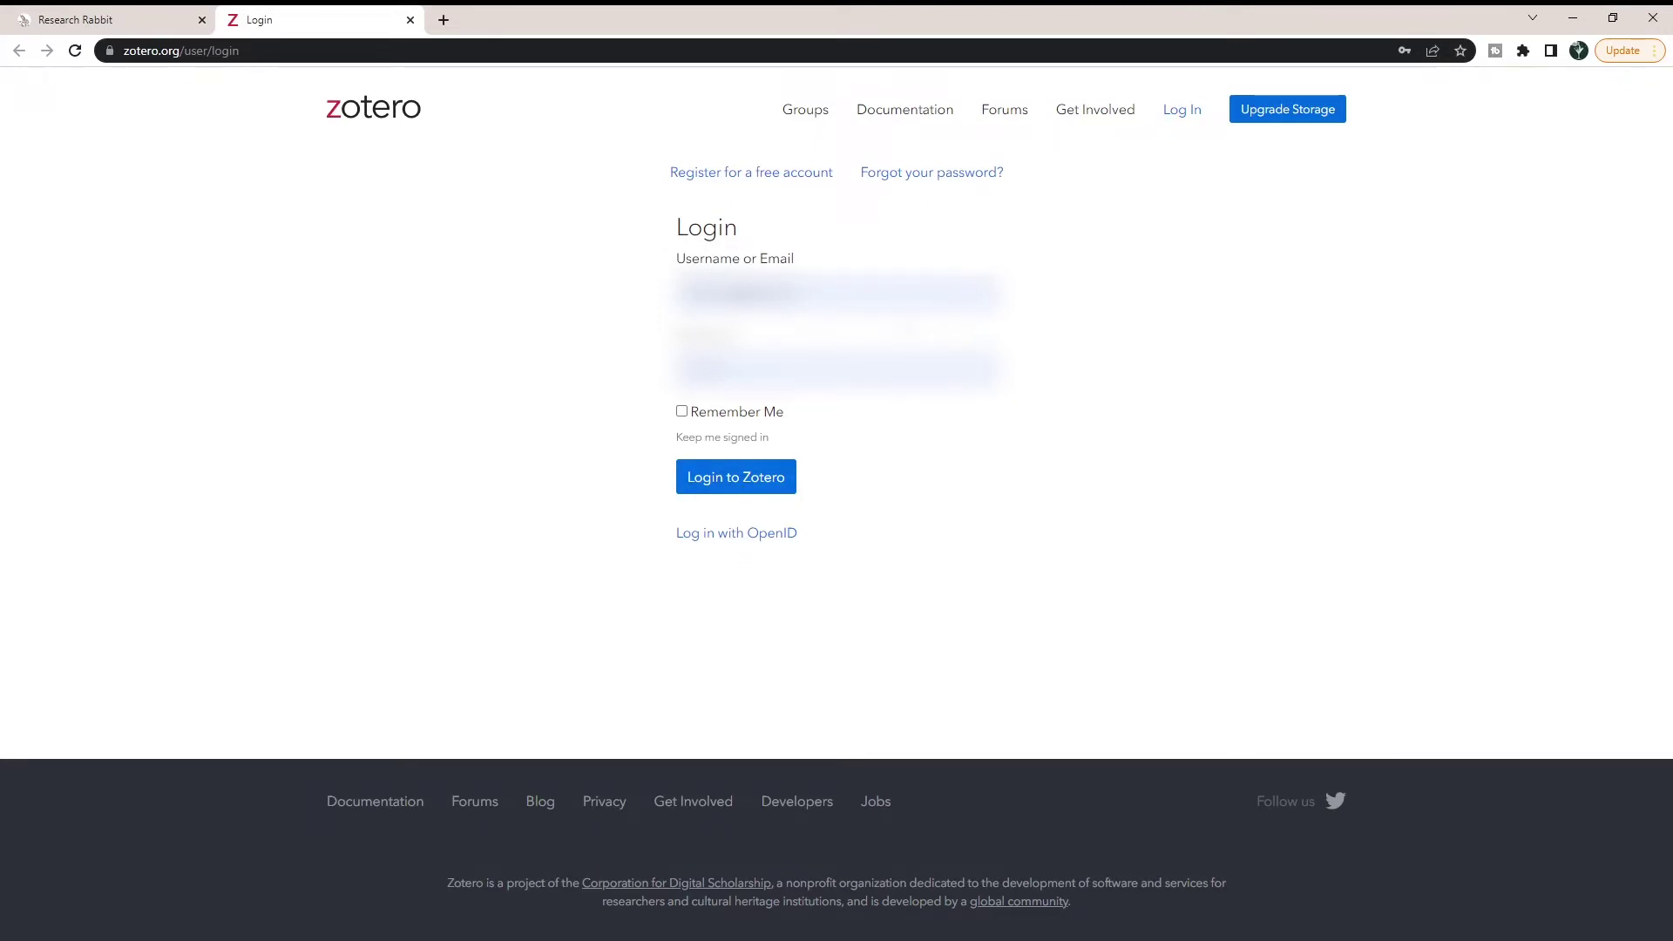
Log in to zotero.org and dismiss the browser's password warning.
left_click(762, 499)
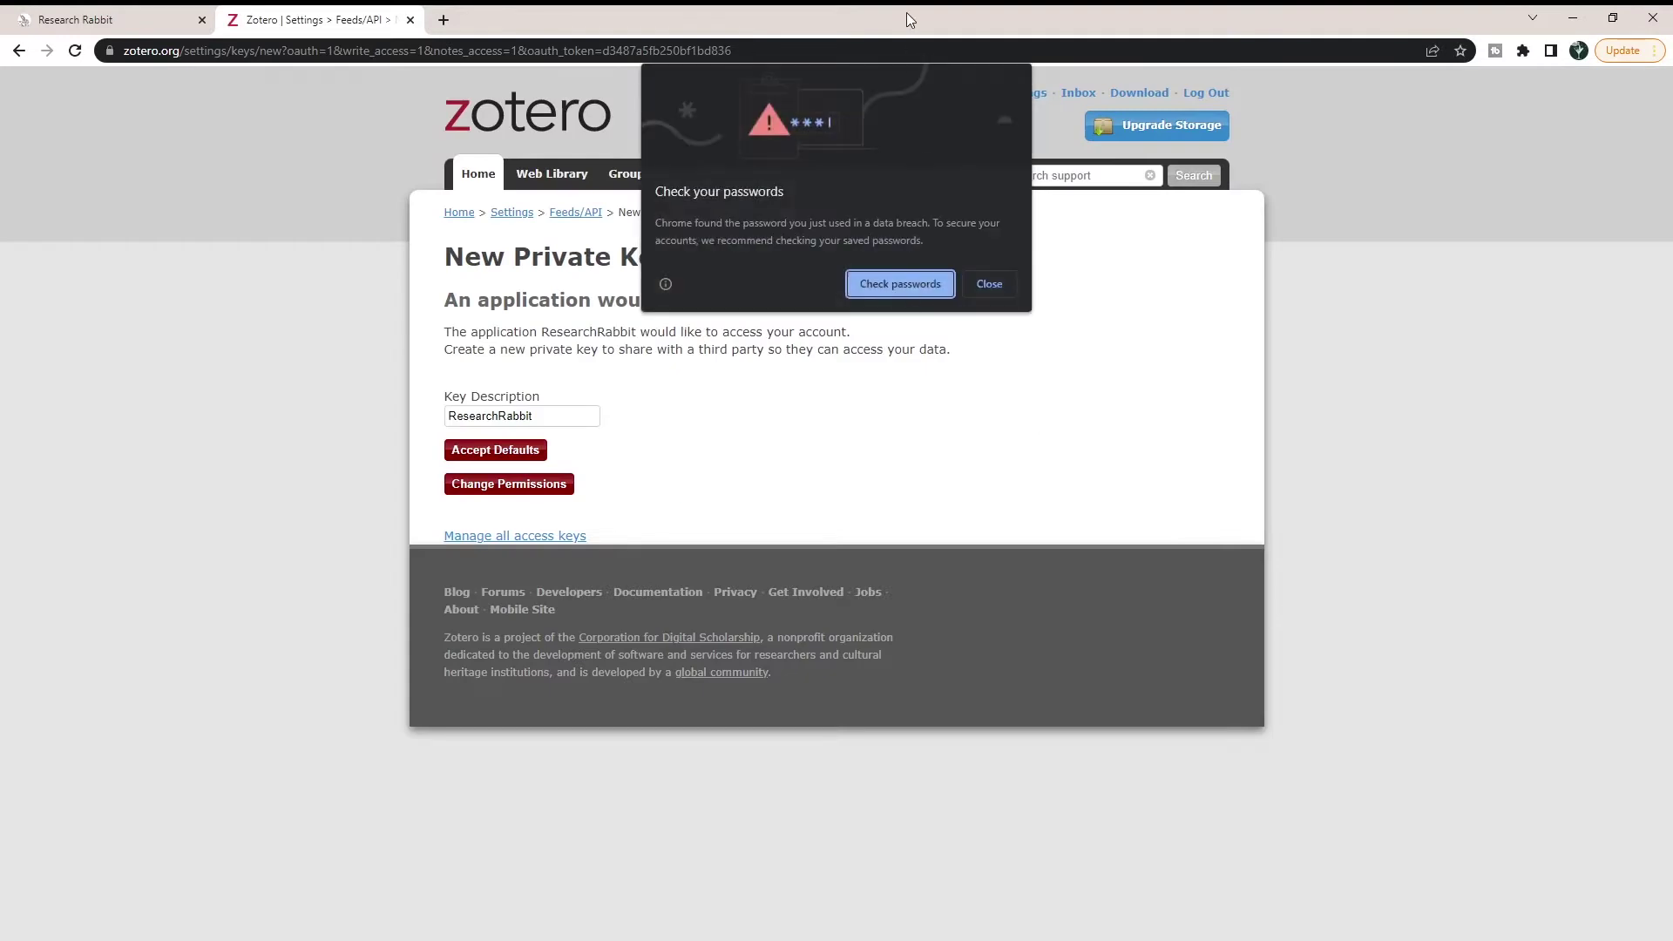
left_click(989, 284)
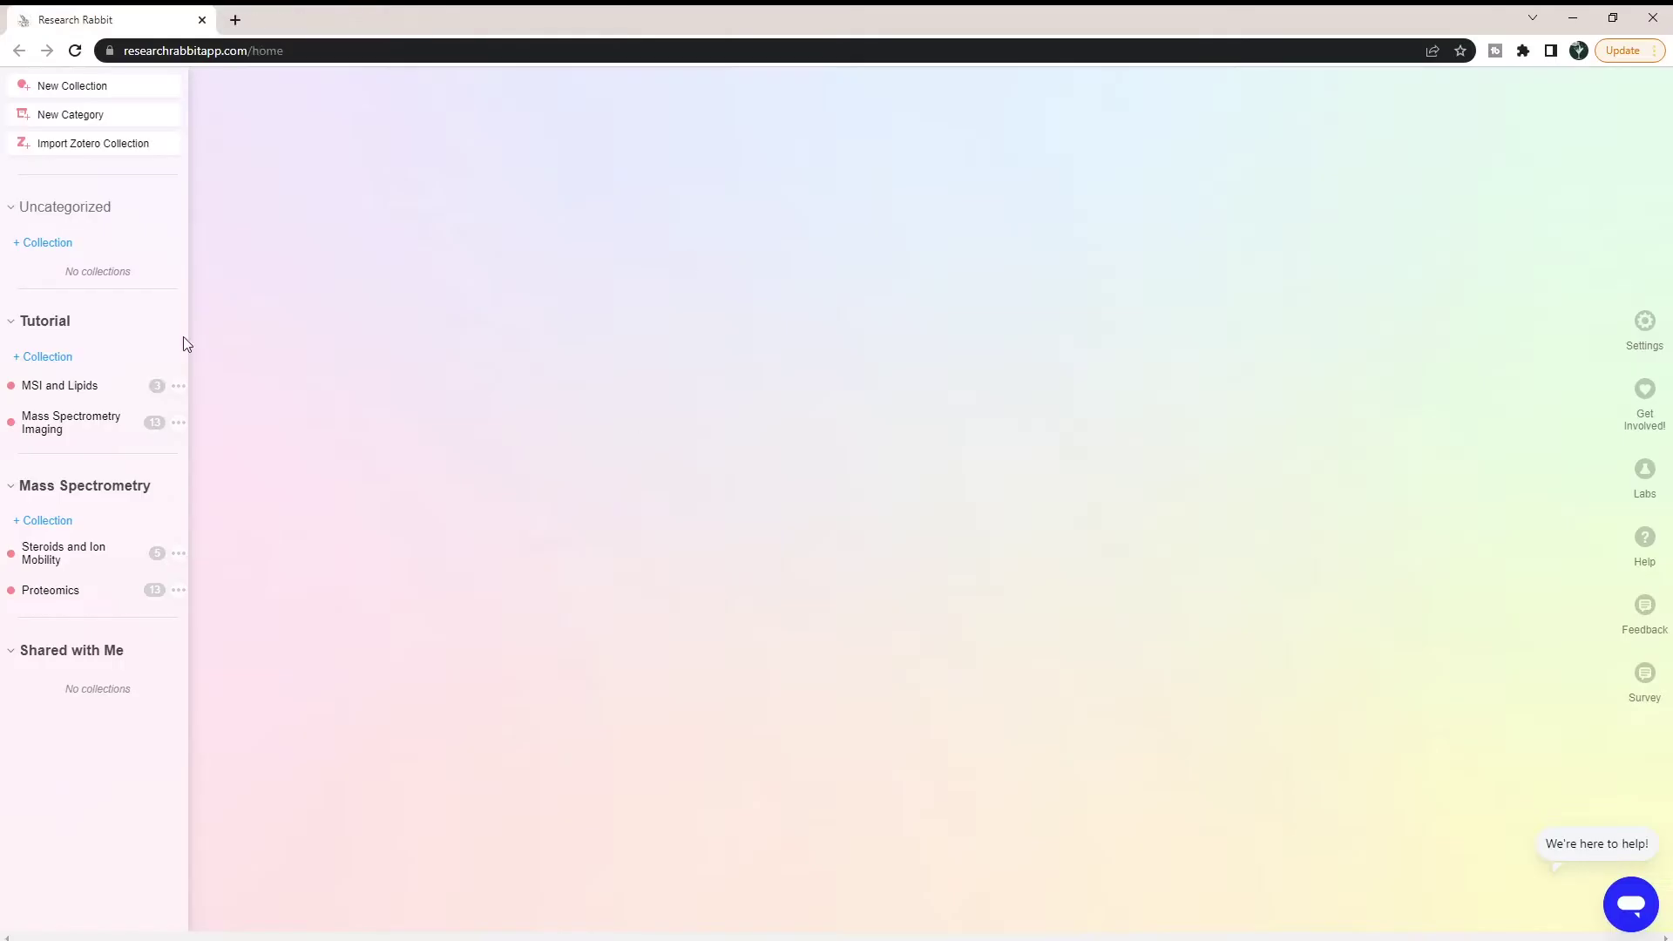
Open Import Zotero Collection to list the account's Zotero collections.
left_click(88, 151)
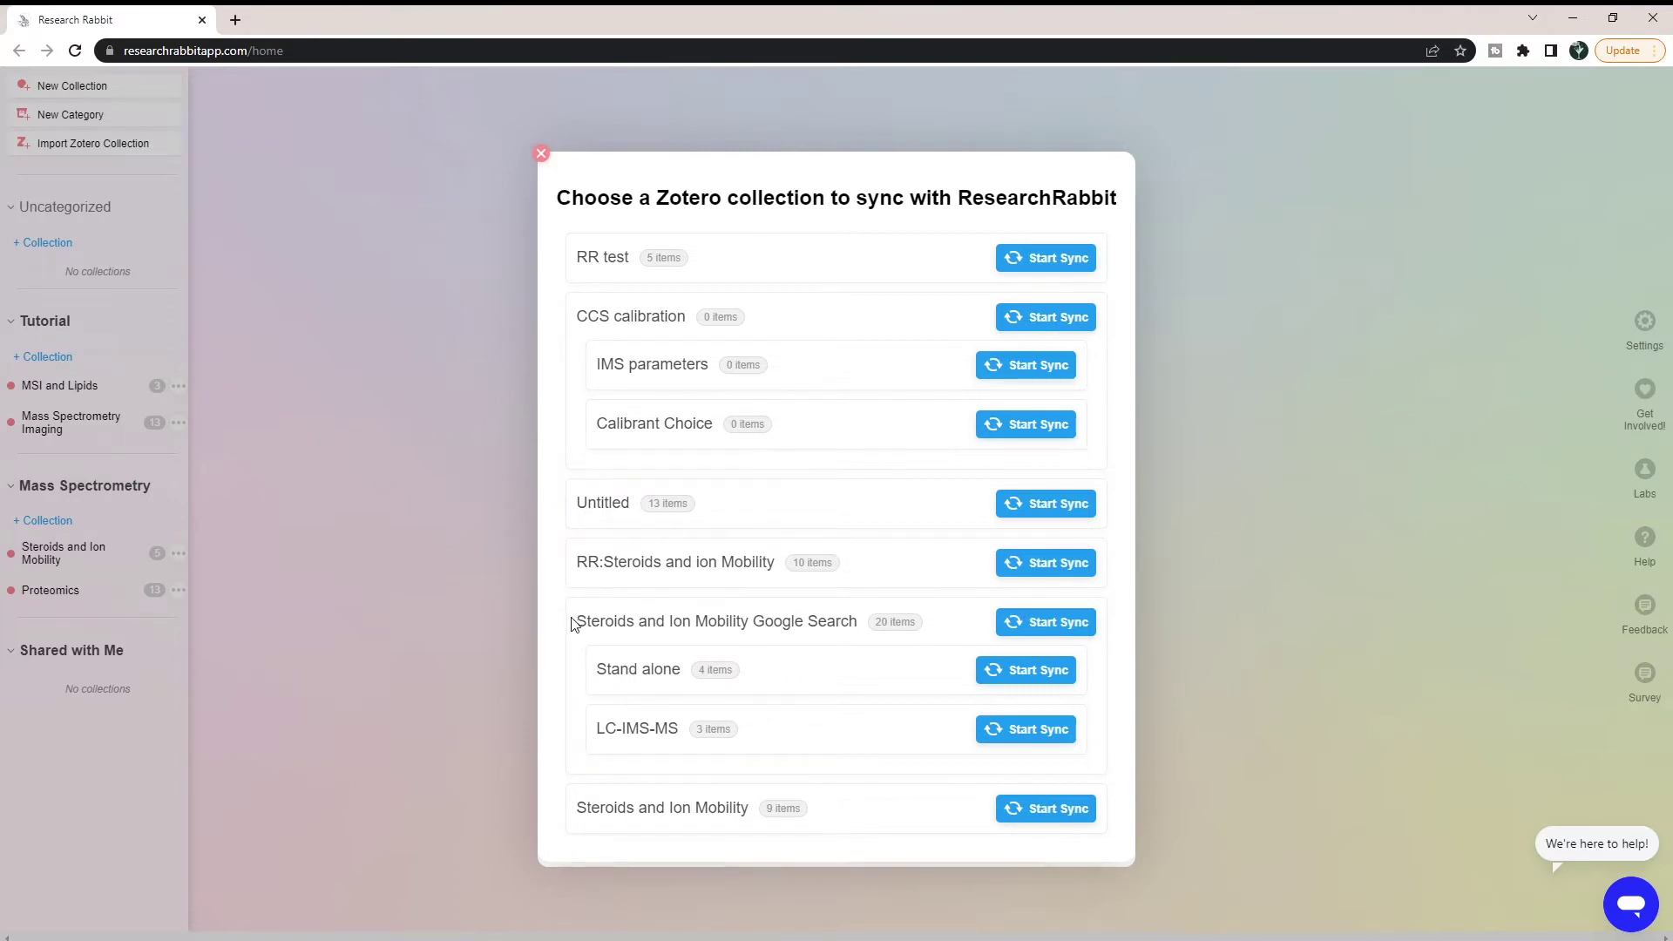
Start syncing the Steroids and Ion Mobility collection and name it 'Steroids'.
left_click_drag(577, 621, 755, 666)
left_click_drag(610, 667, 649, 678)
left_click_drag(591, 813, 751, 810)
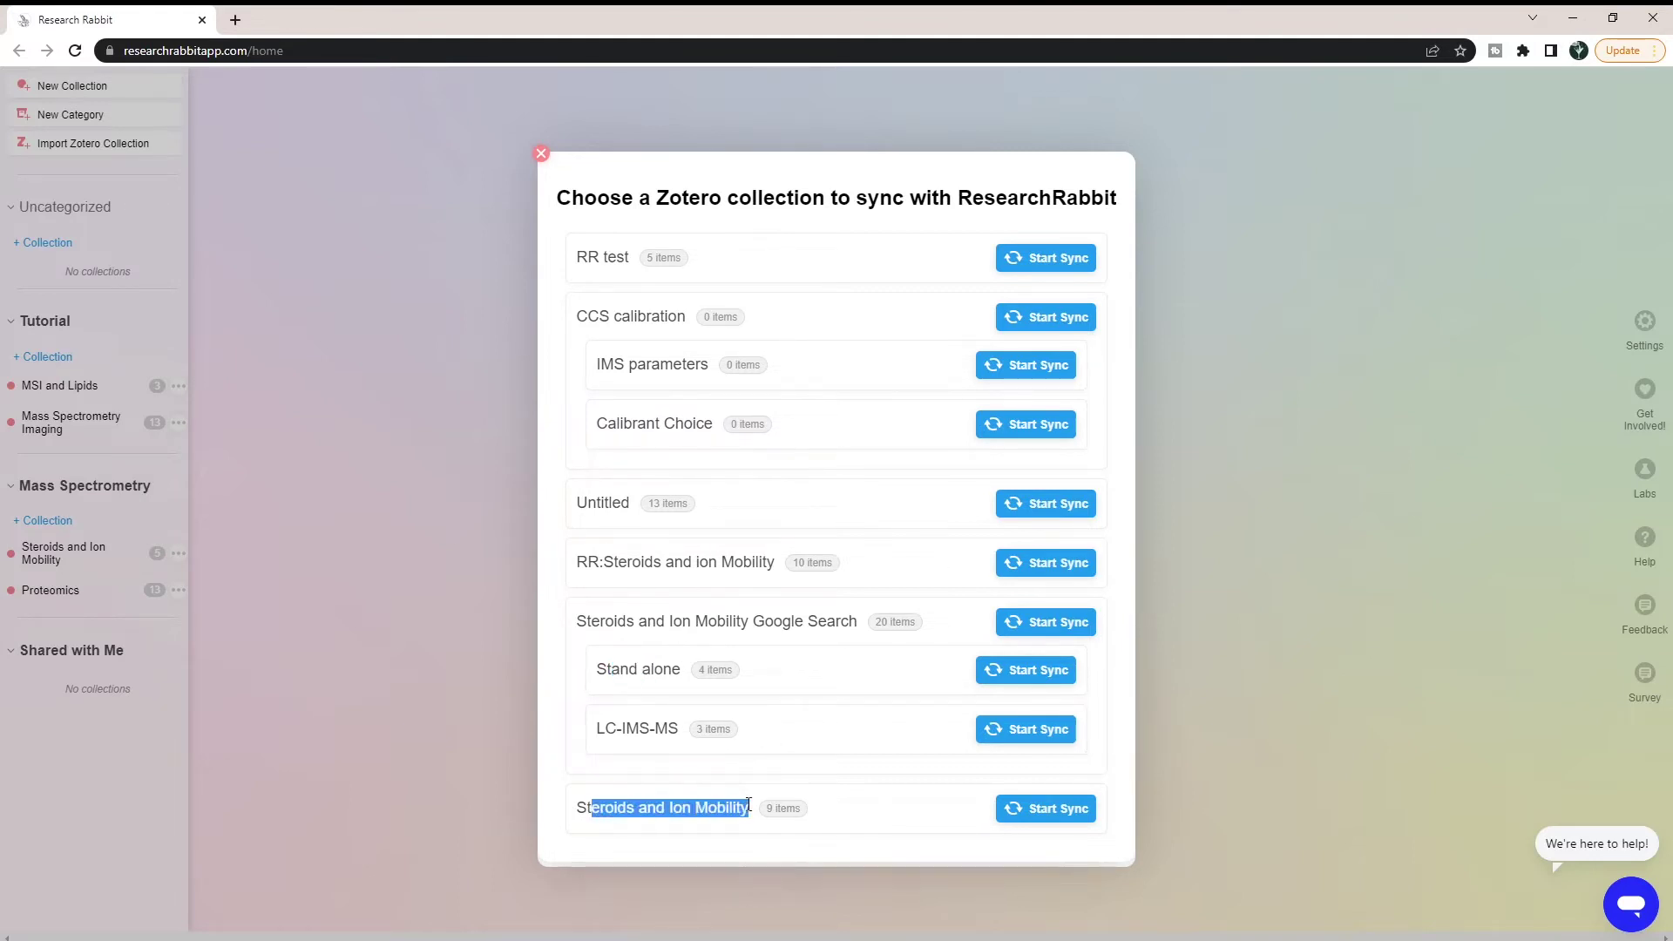
left_click(1040, 815)
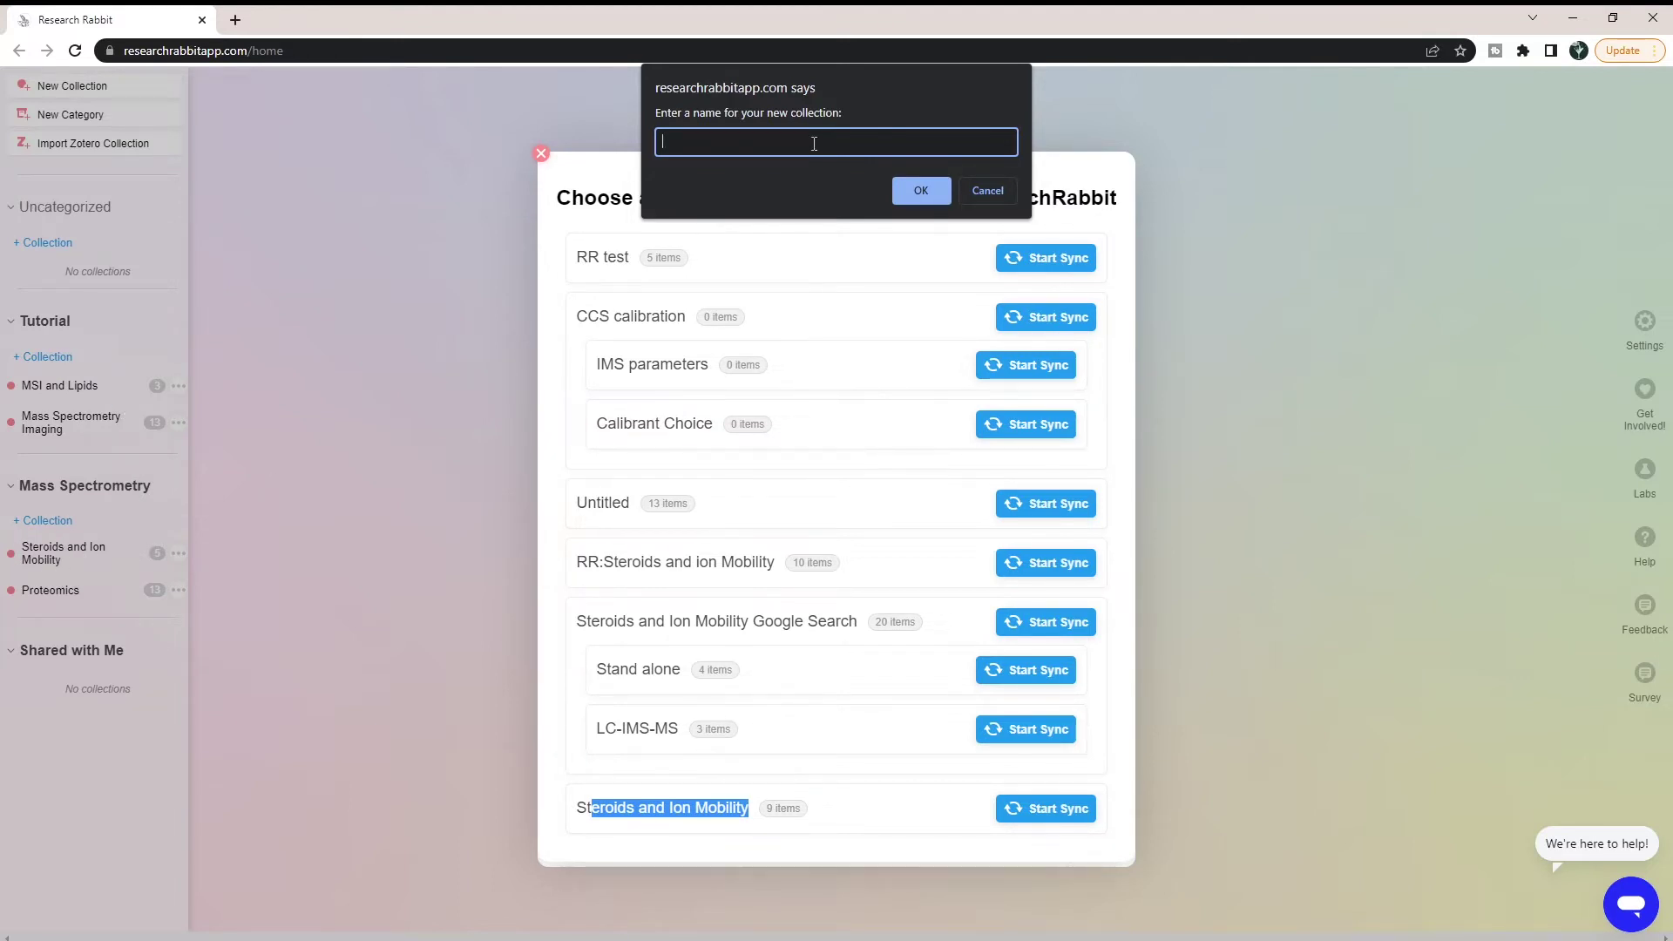
type("Steroids")
left_click(922, 192)
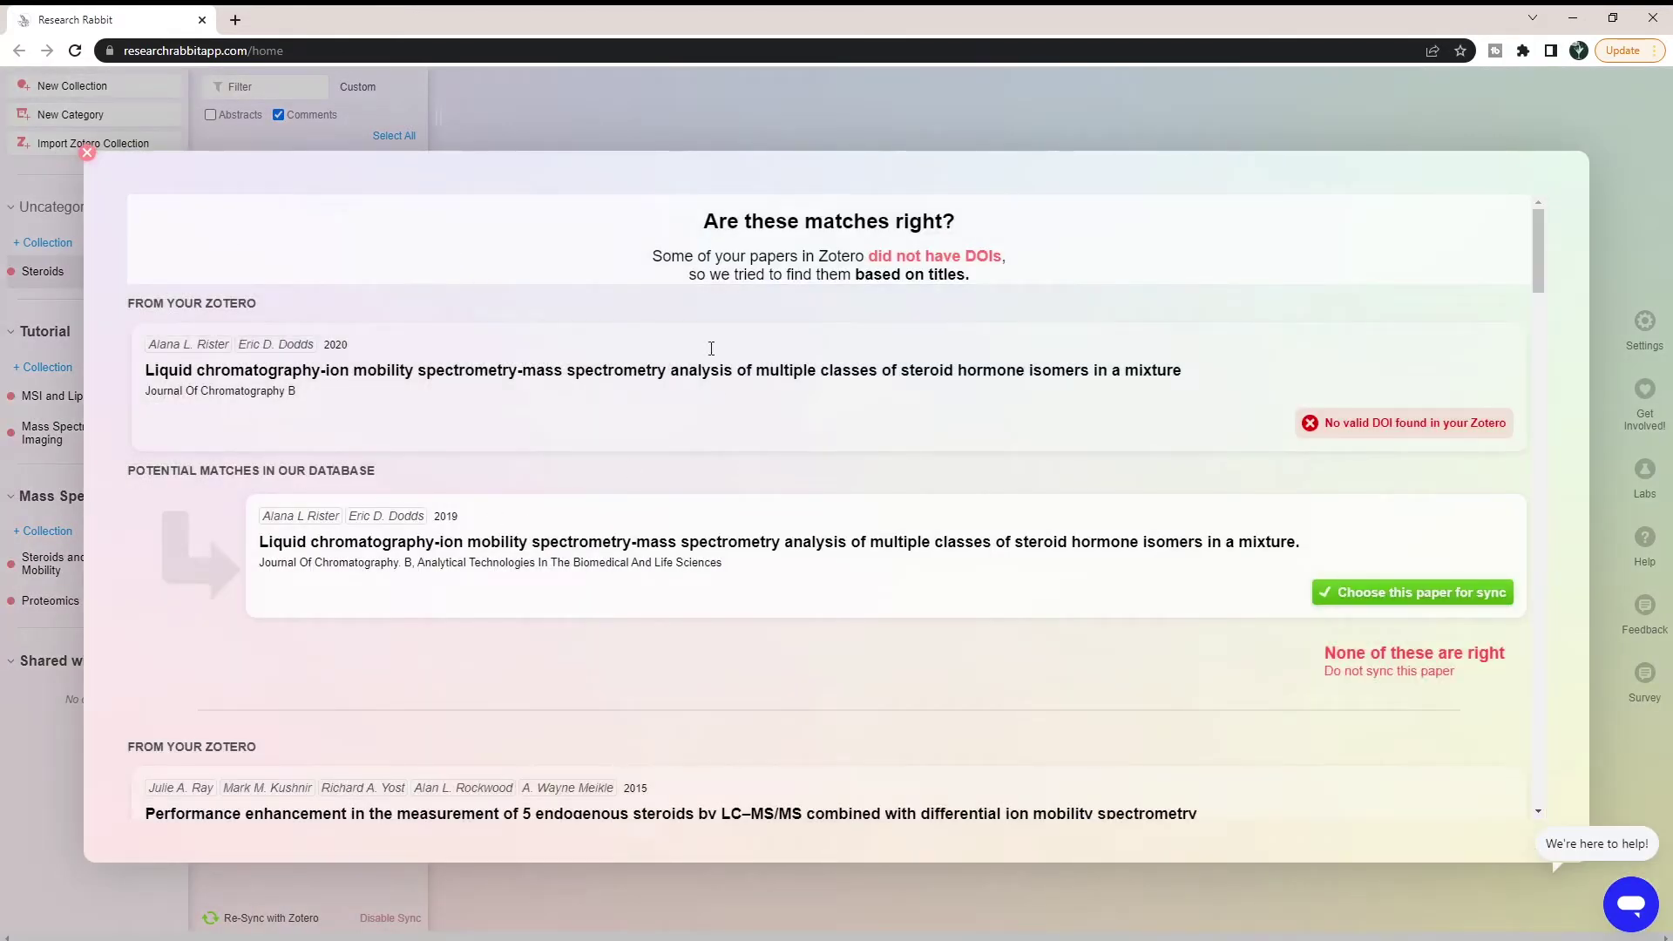
Point out the dialog's note that papers lacking DOIs were matched by title.
left_click_drag(723, 221, 1019, 221)
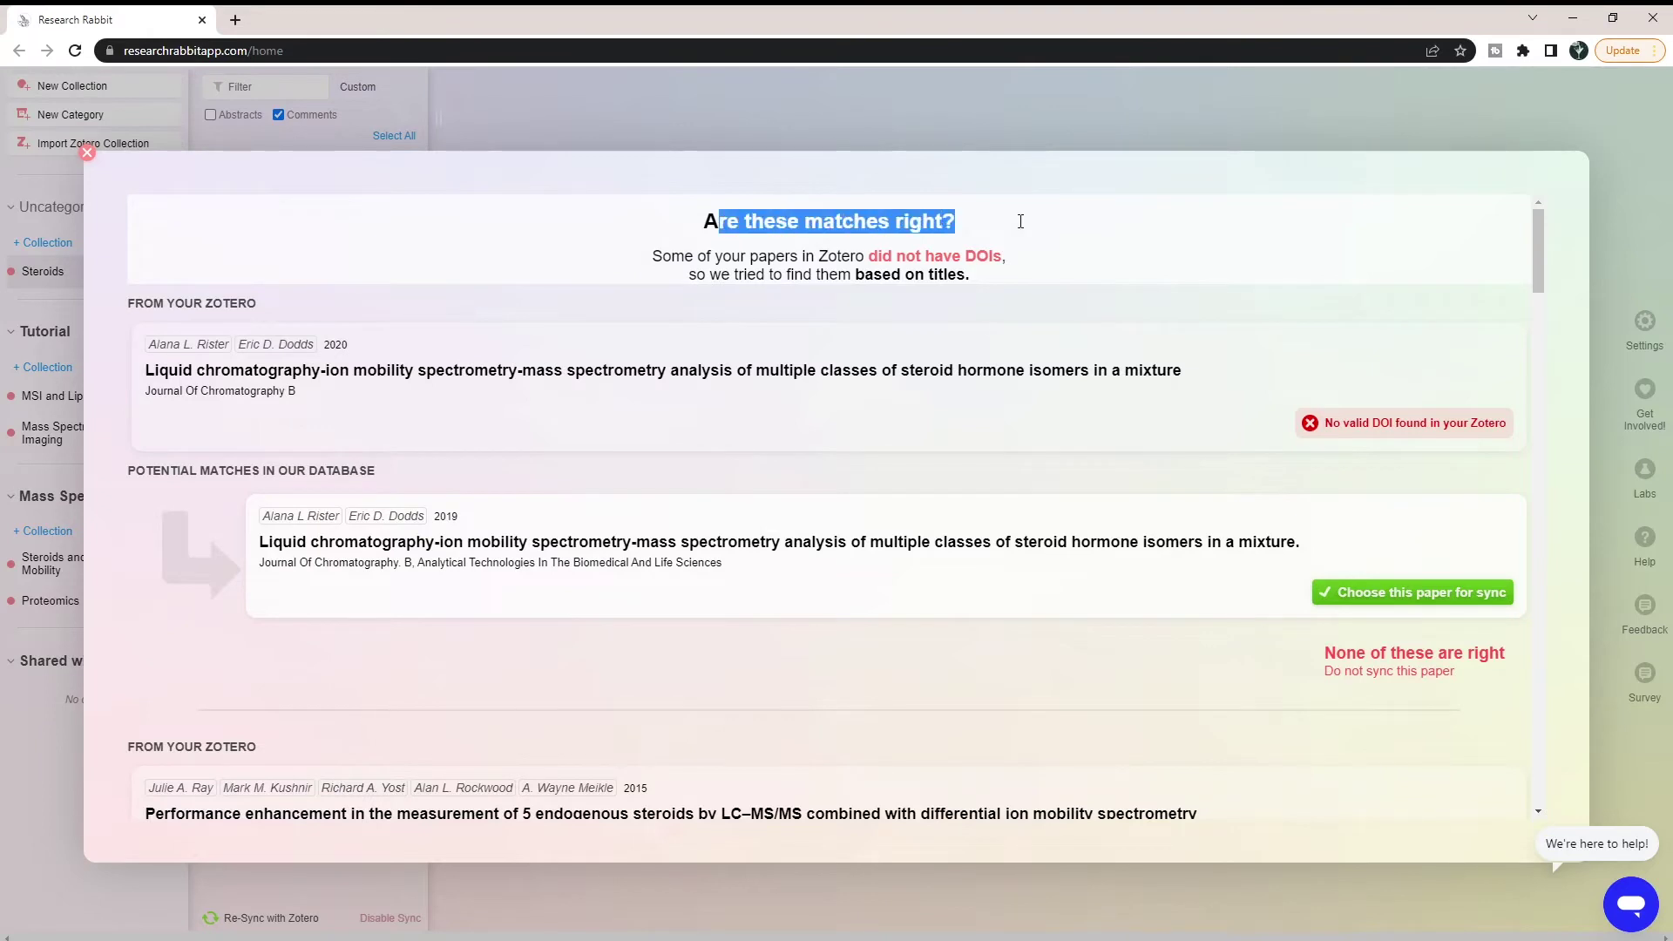
left_click(800, 277)
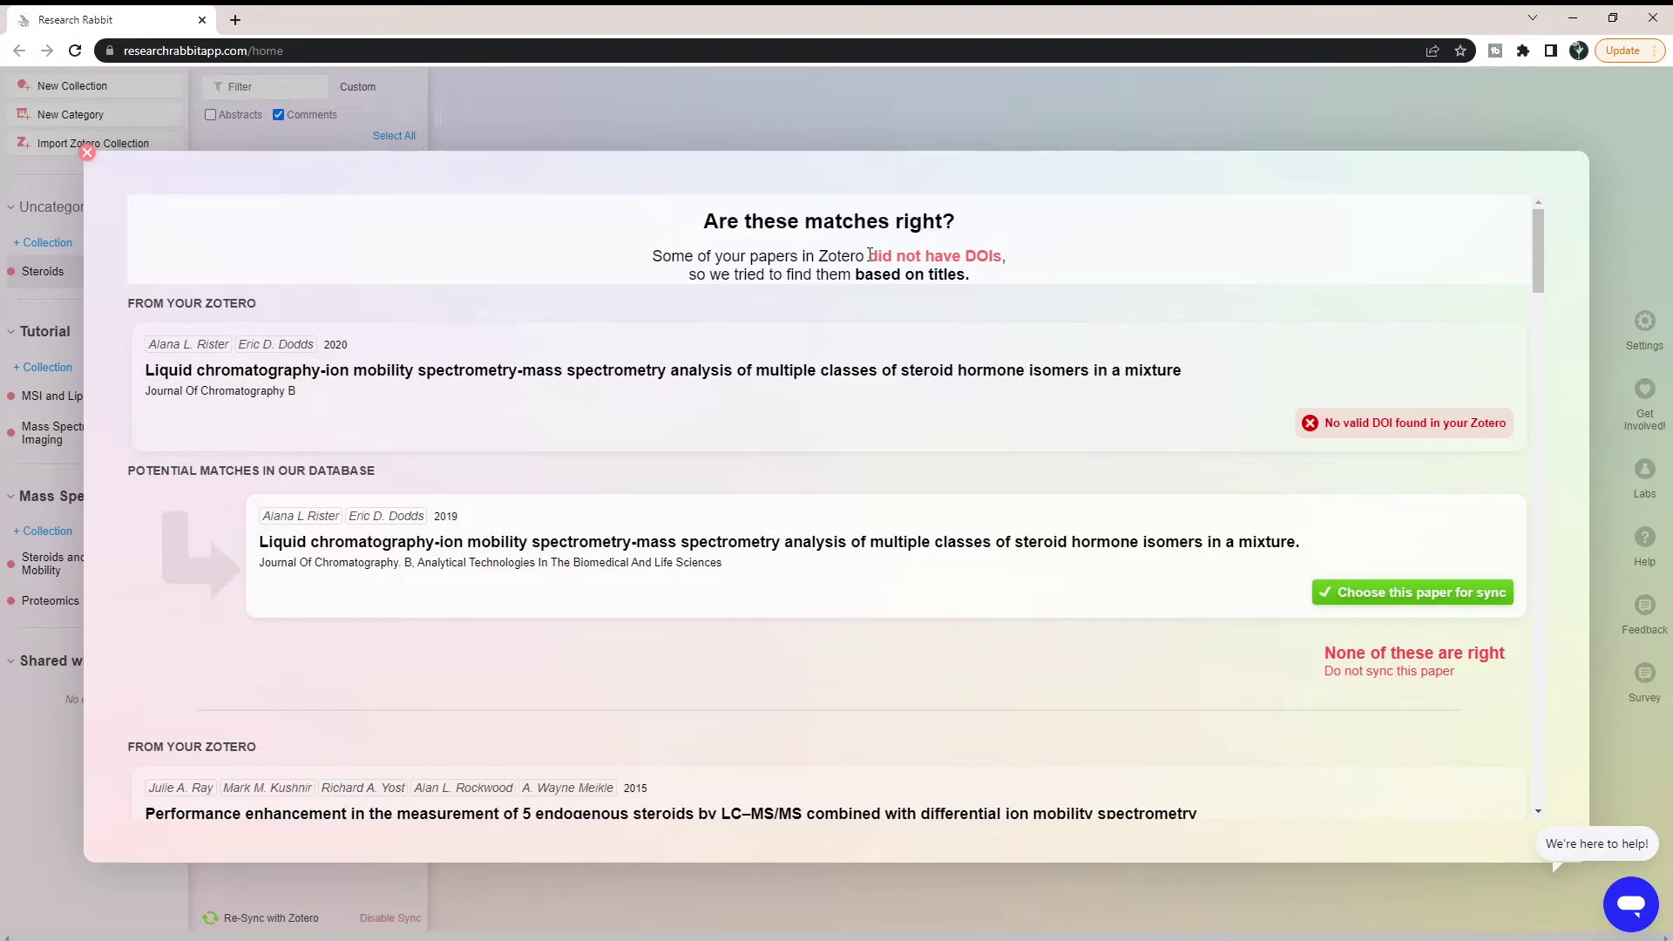
left_click_drag(870, 255, 996, 256)
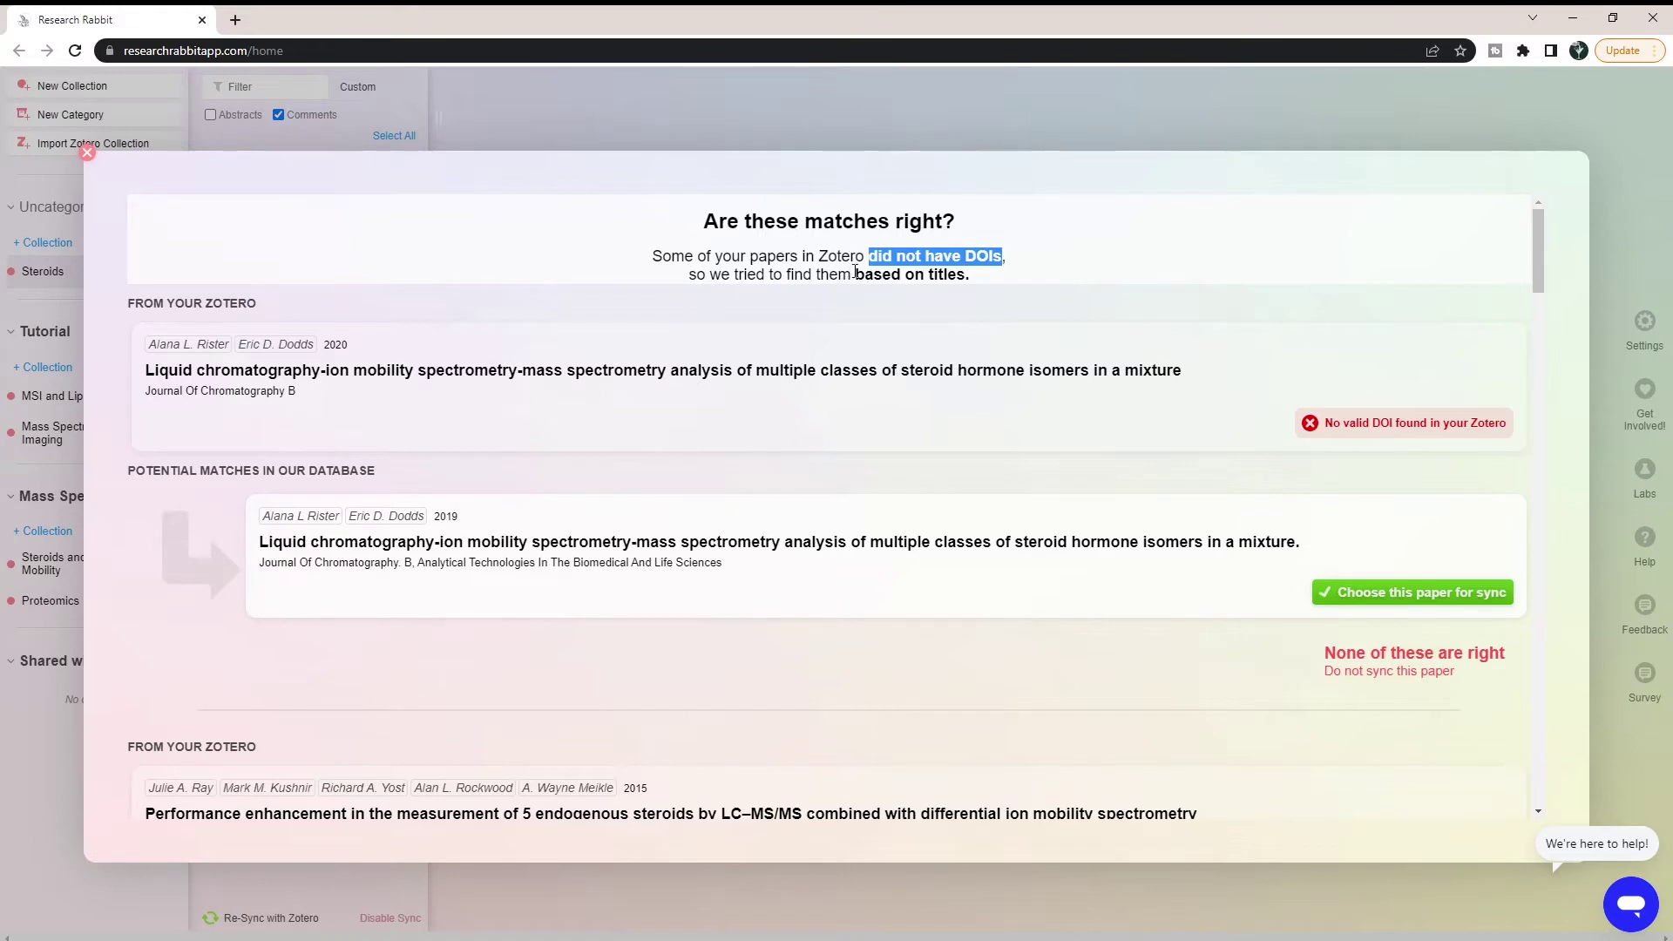
left_click_drag(854, 273, 969, 268)
left_click(1006, 270)
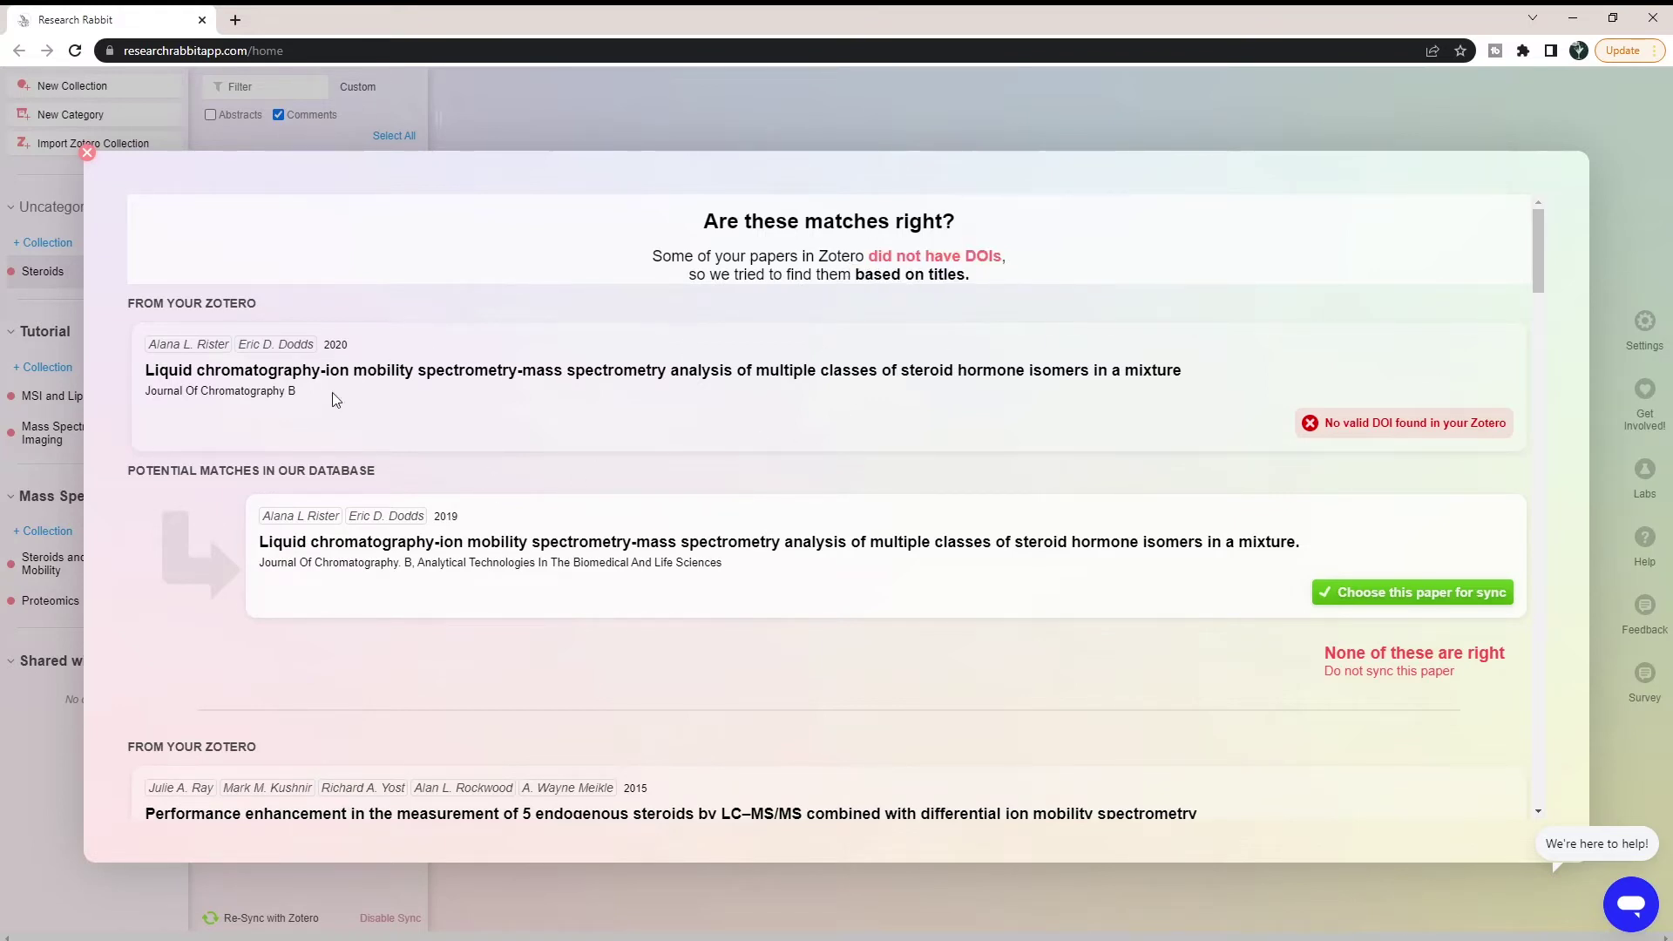
Accept the suggested match for all nine papers, from liquid chromatography to ion mobility.
left_click(1346, 591)
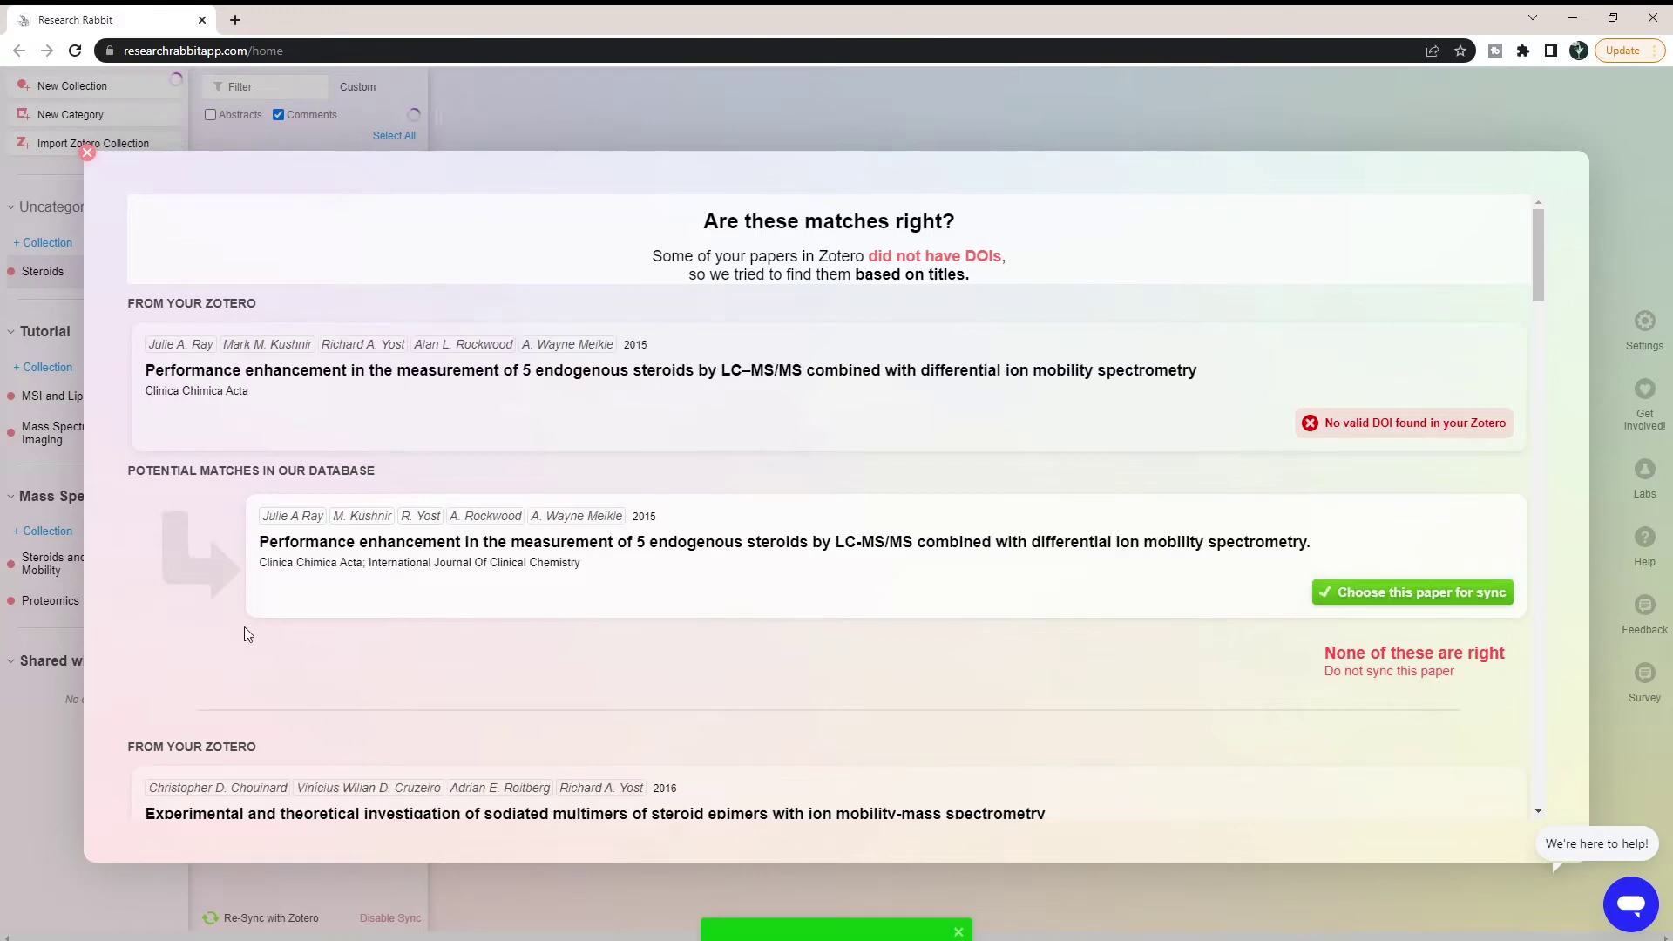
left_click(1472, 591)
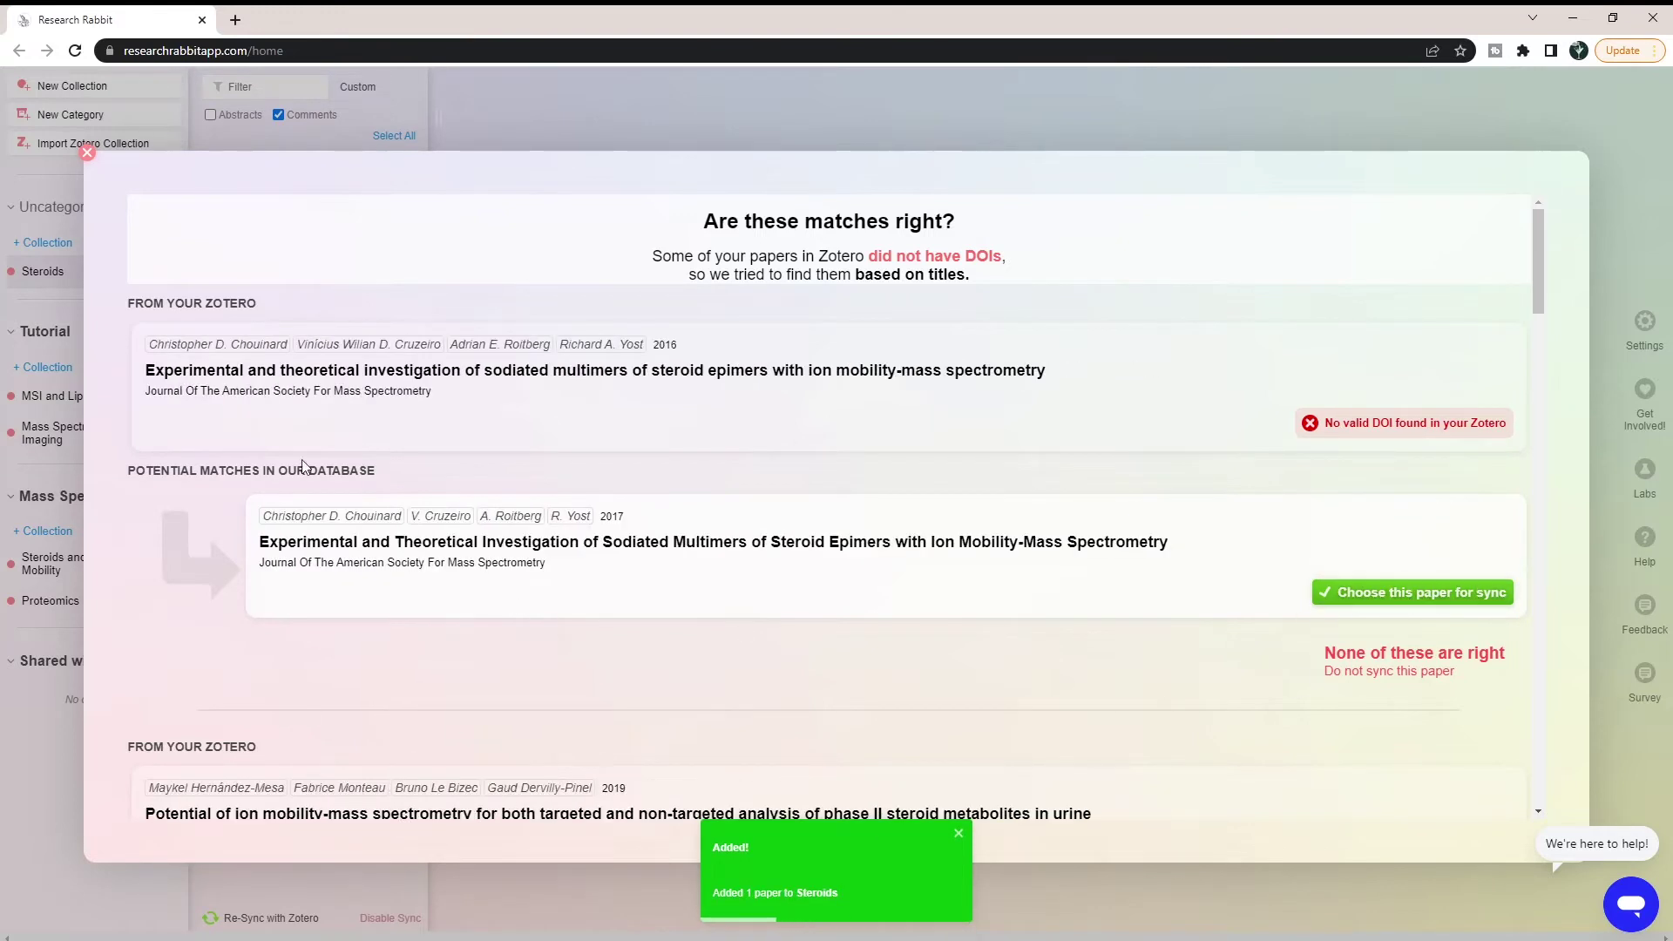
left_click(1397, 593)
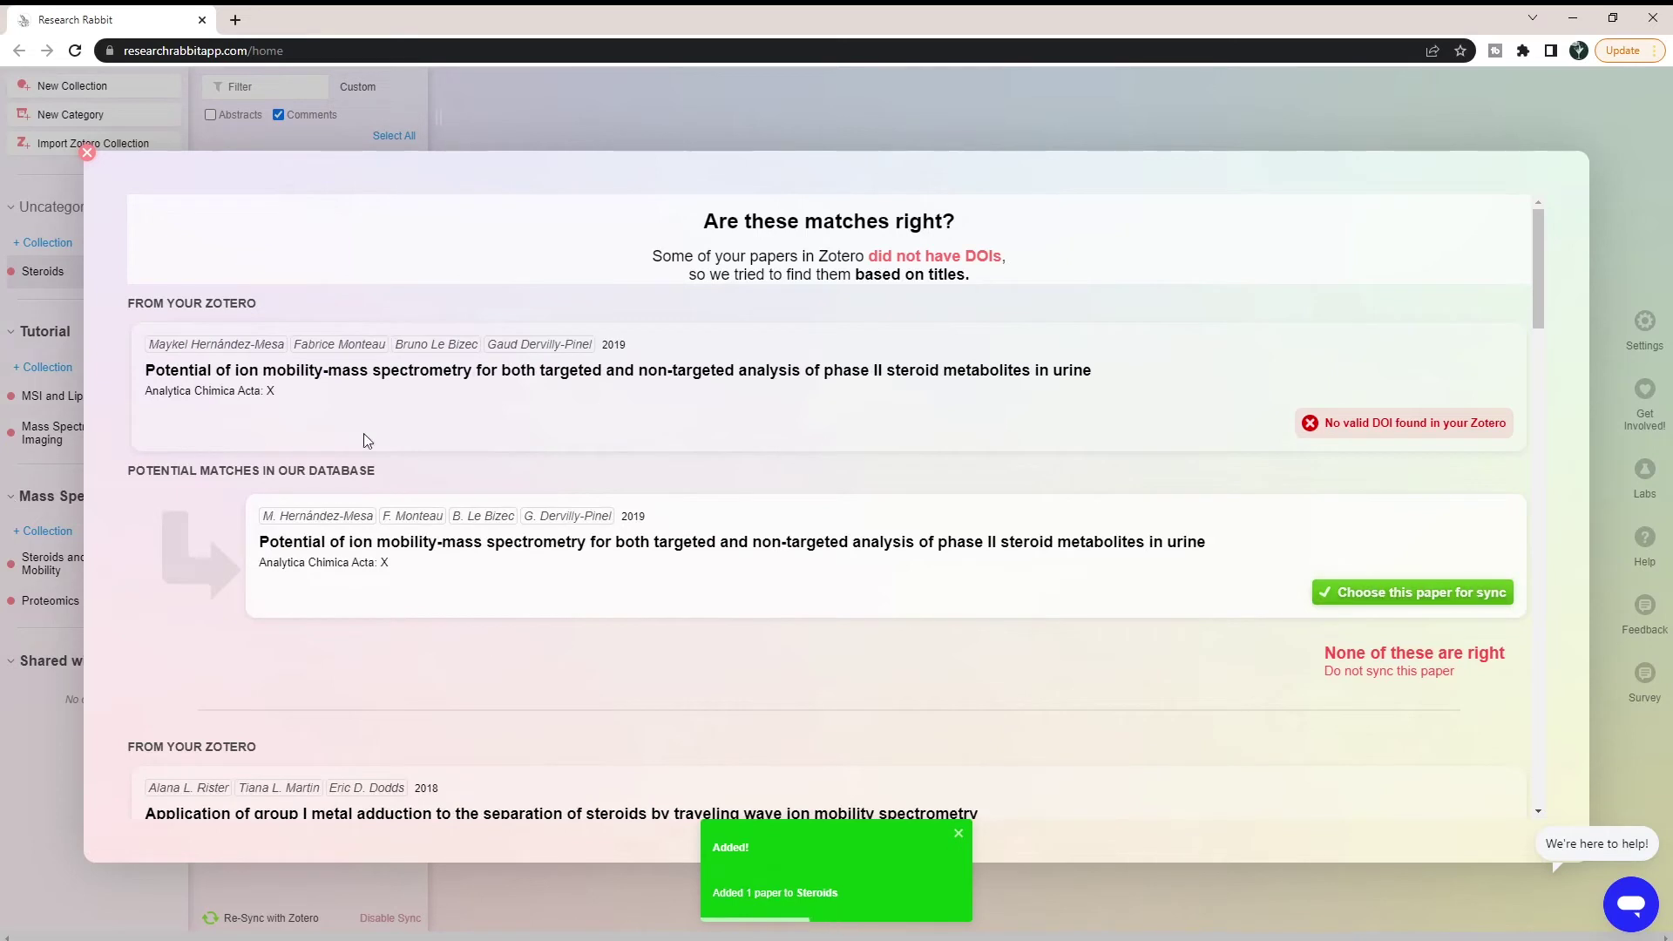
left_click(1382, 591)
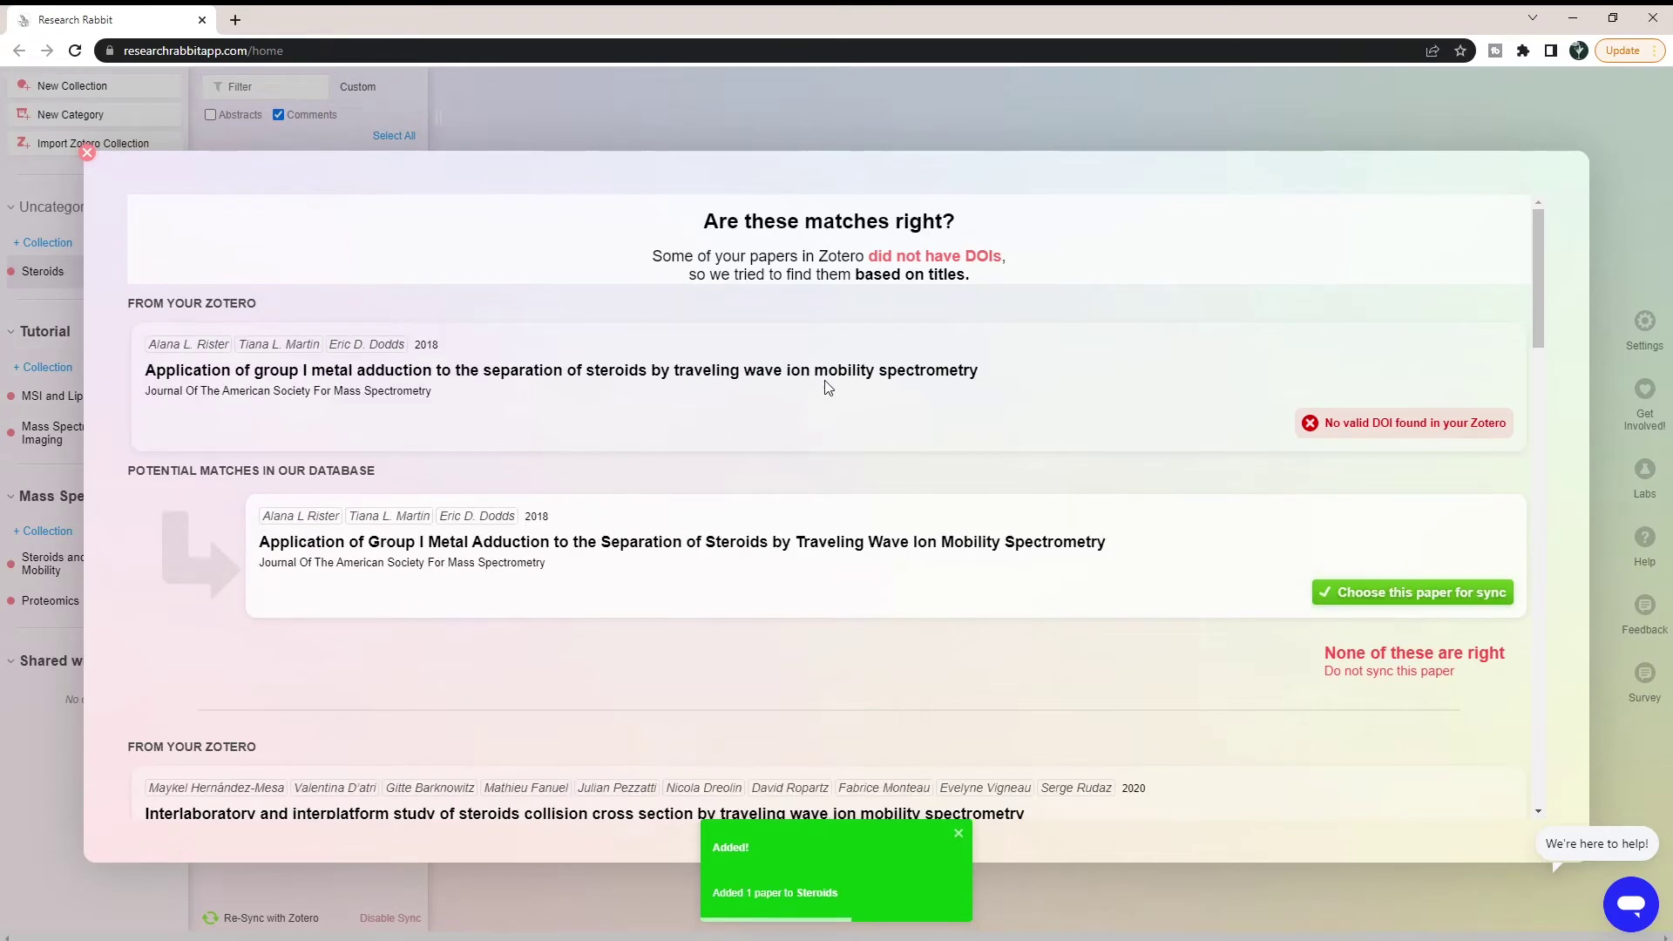
left_click(1484, 591)
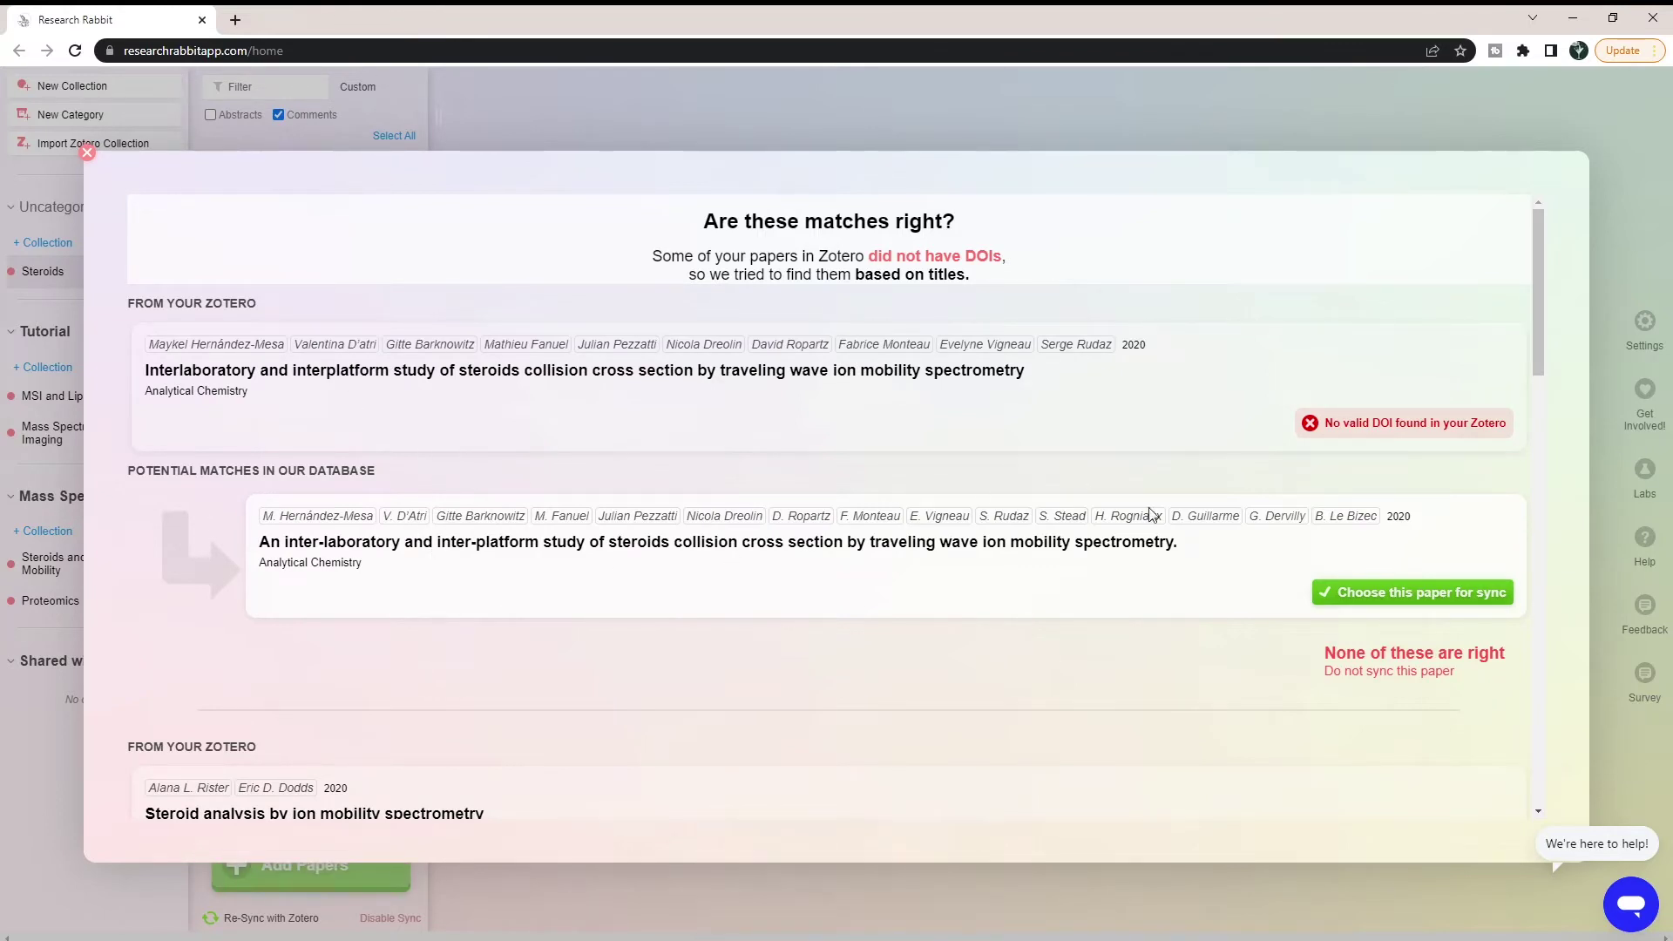
left_click(1437, 592)
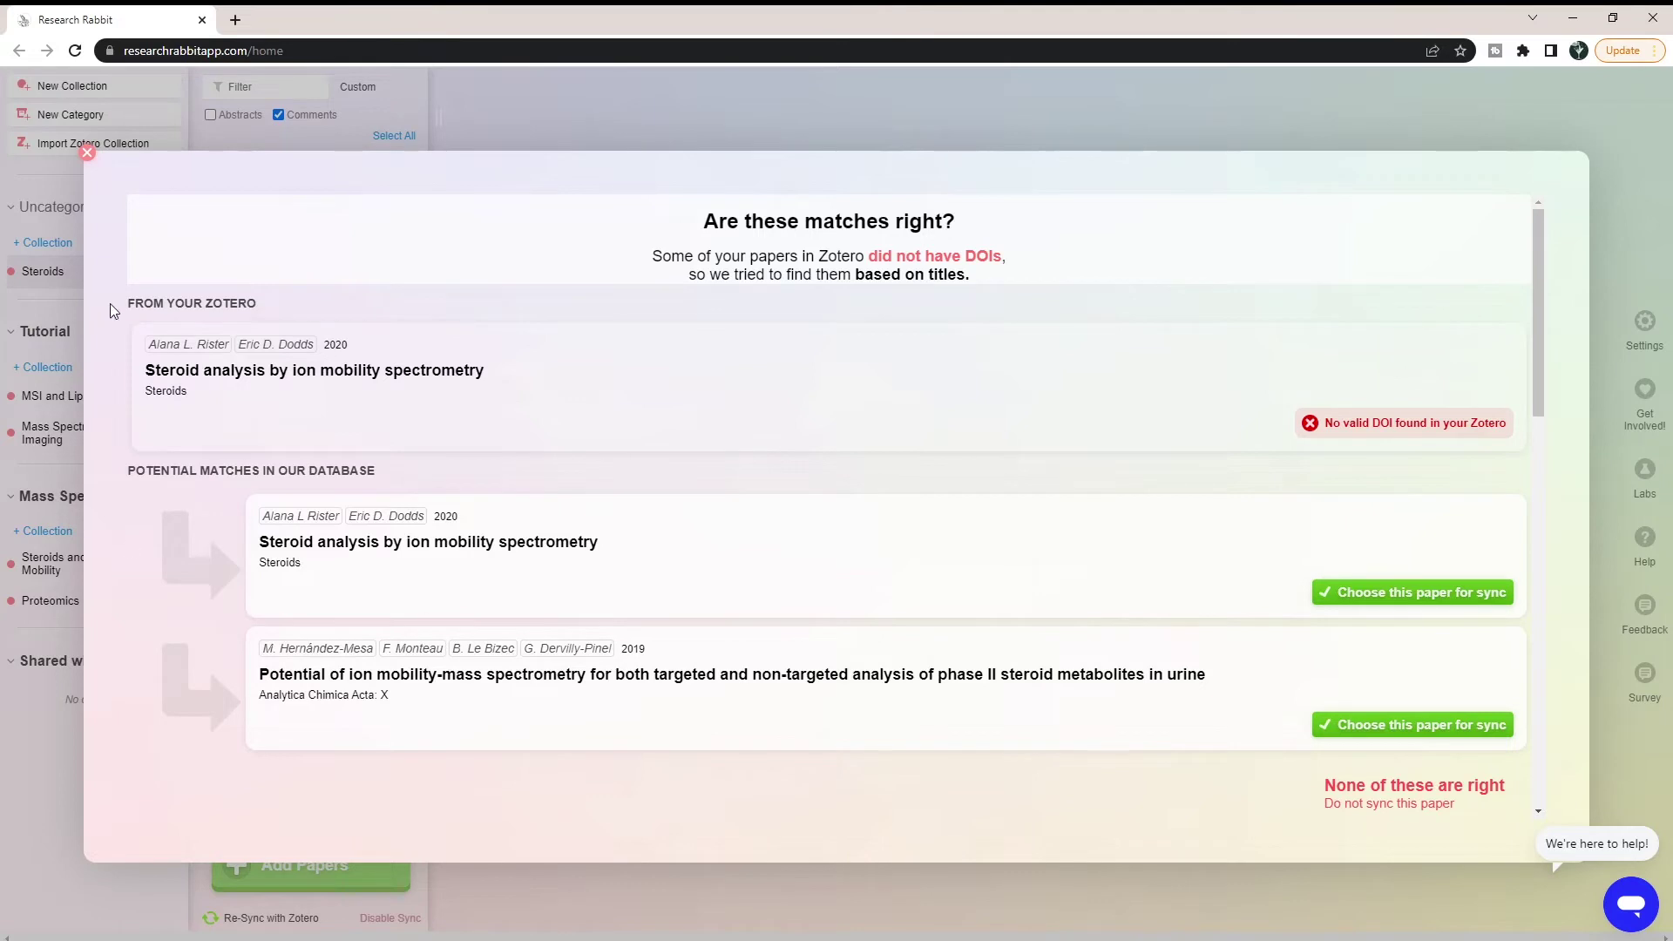
left_click(1415, 592)
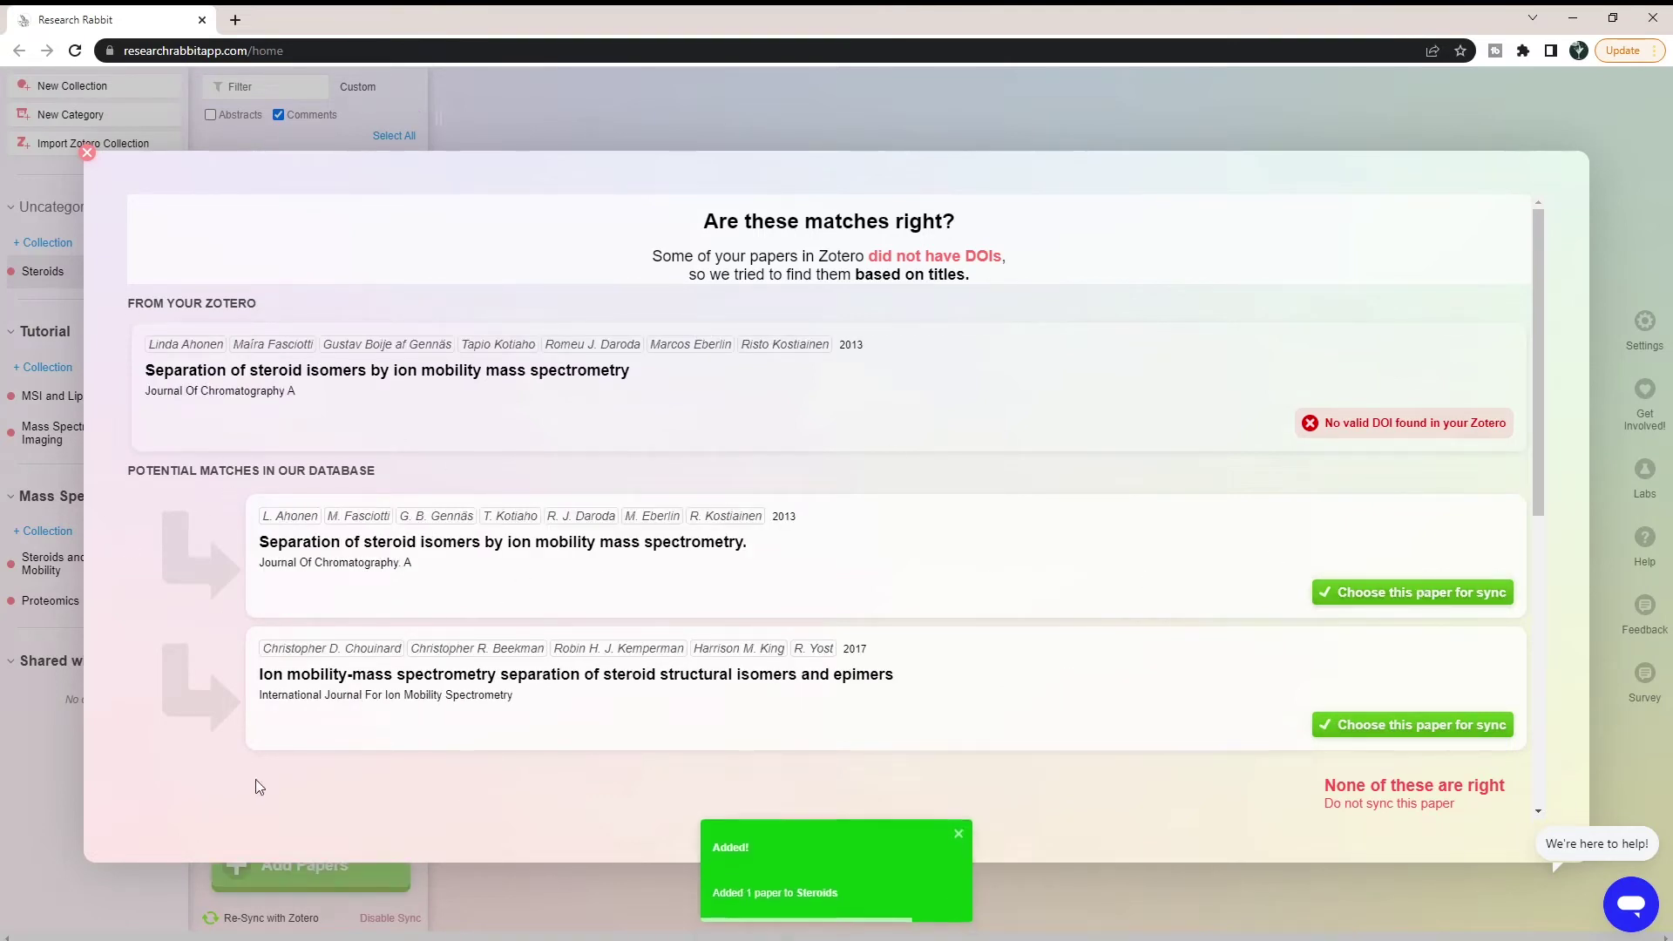
left_click(1394, 592)
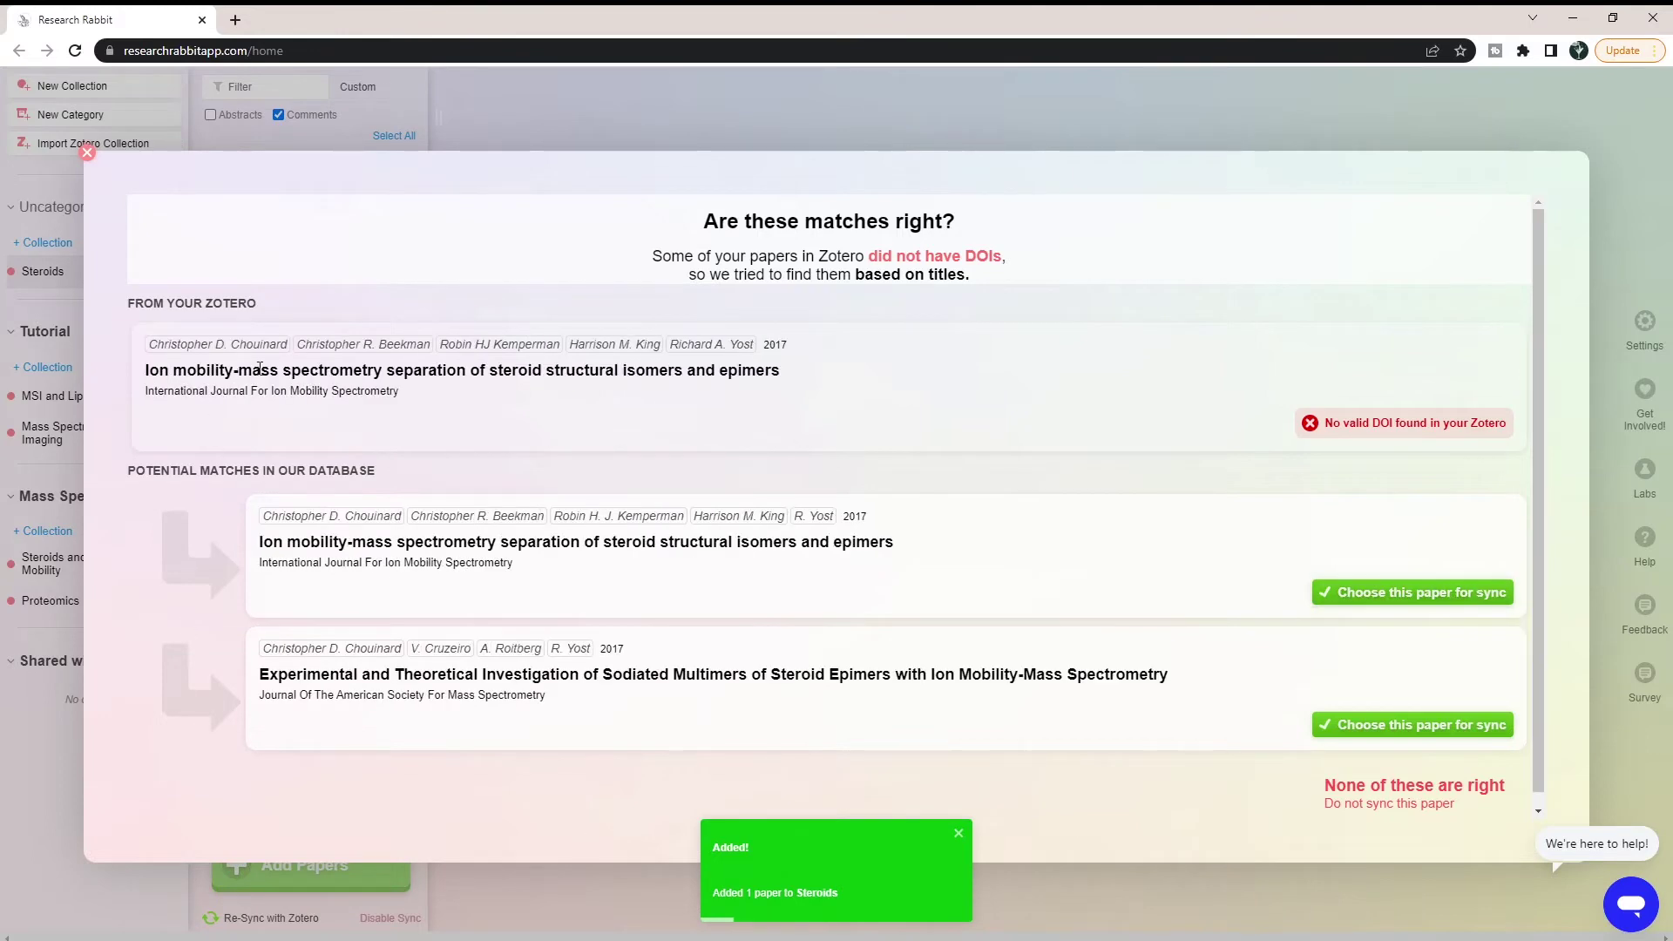
left_click(1448, 601)
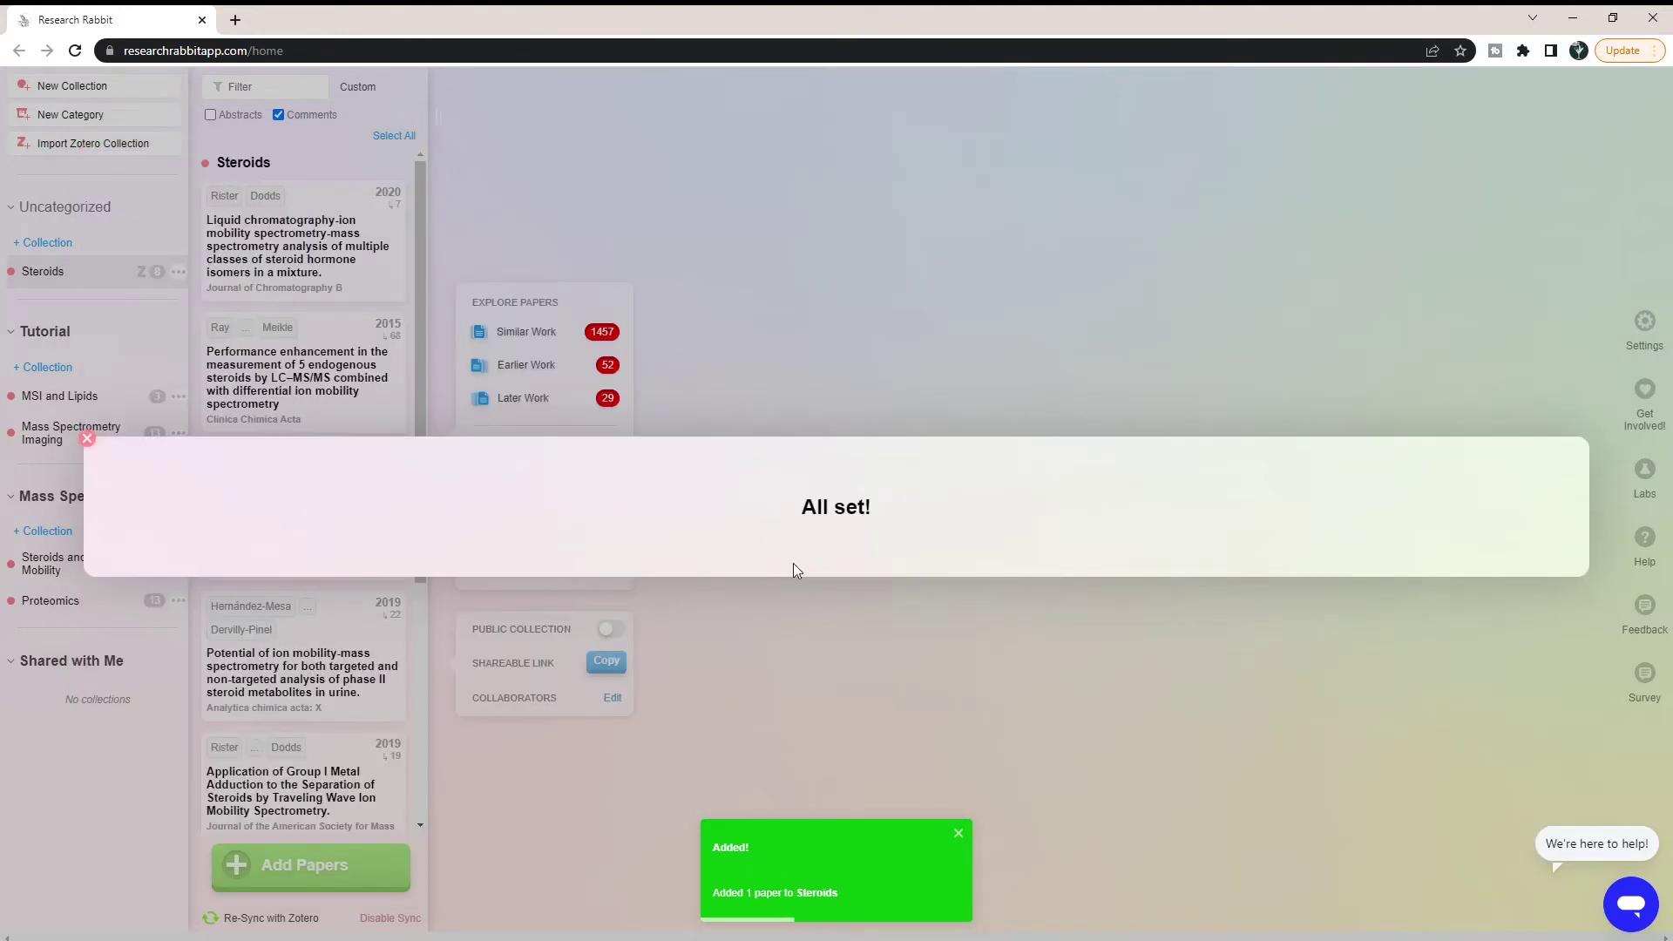
Dismiss the All set! banner and return to the top of the Steroids list.
left_click(87, 438)
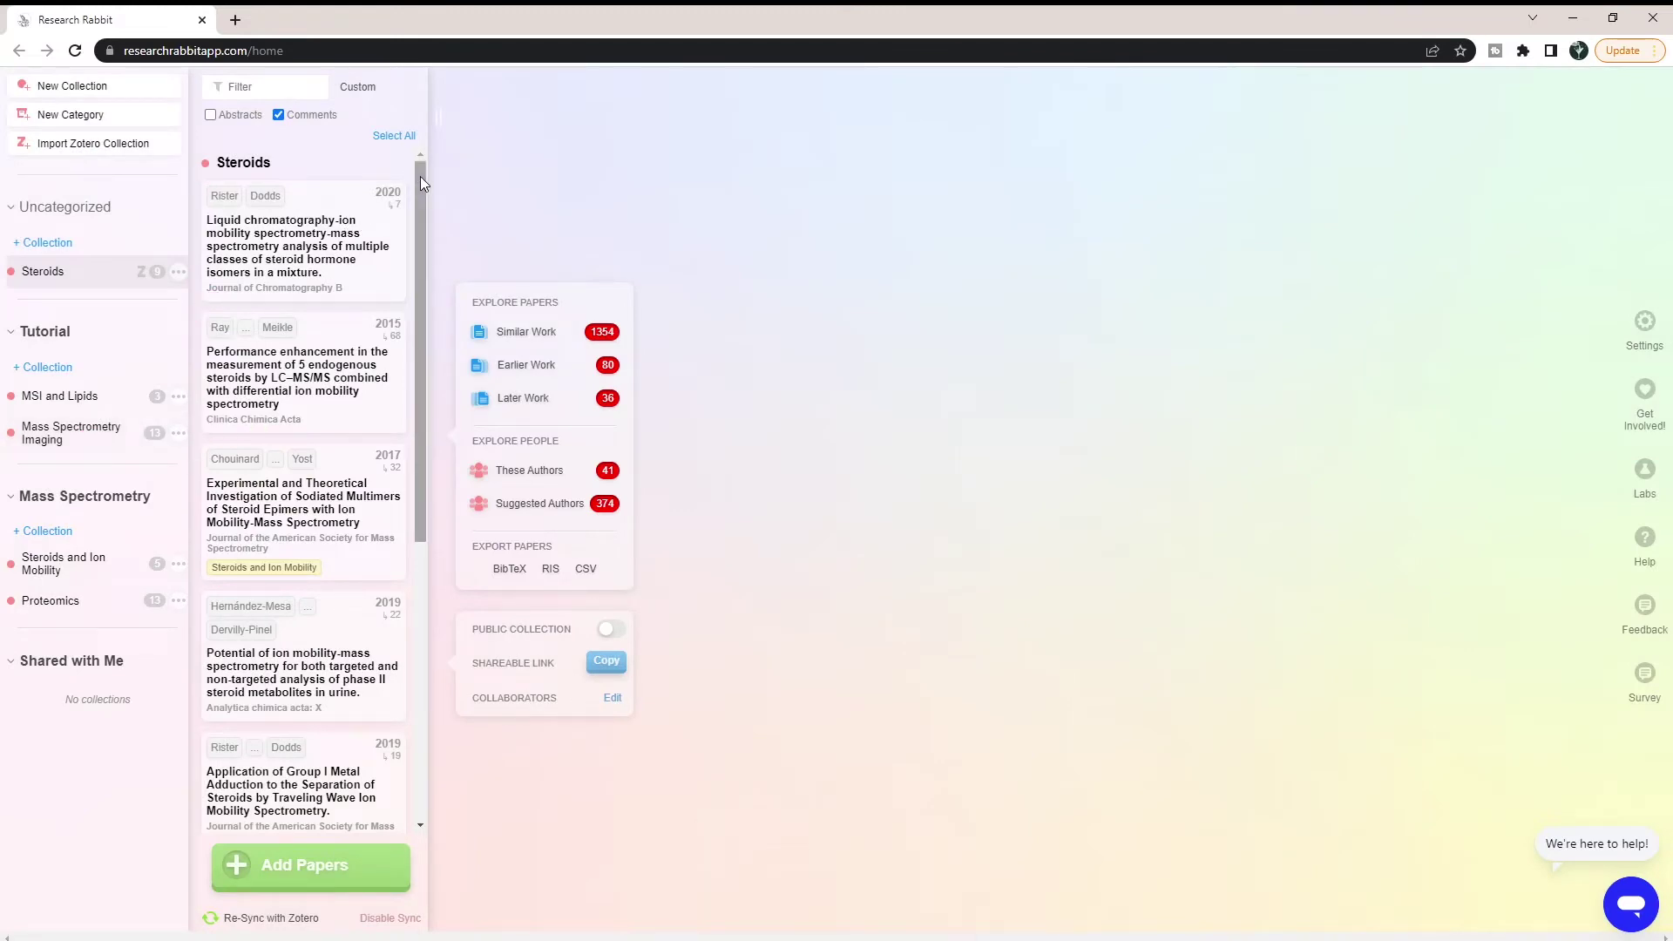
left_click_drag(420, 176, 433, 711)
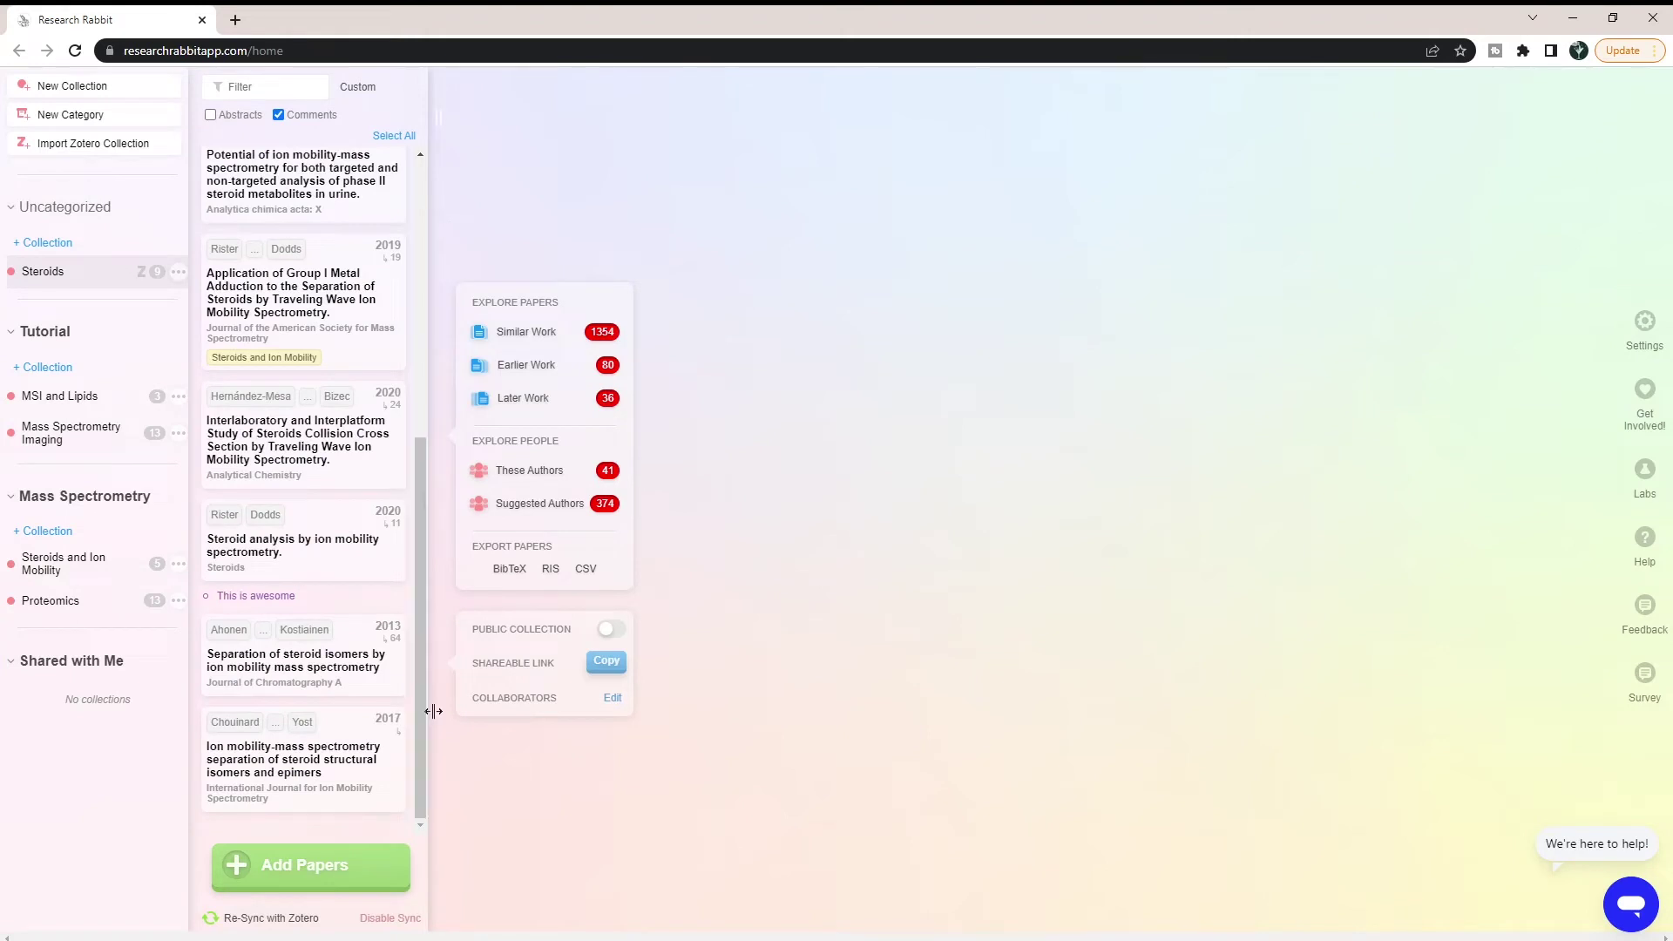
mouse_move(294, 547)
scroll(422, 676, "up", 1)
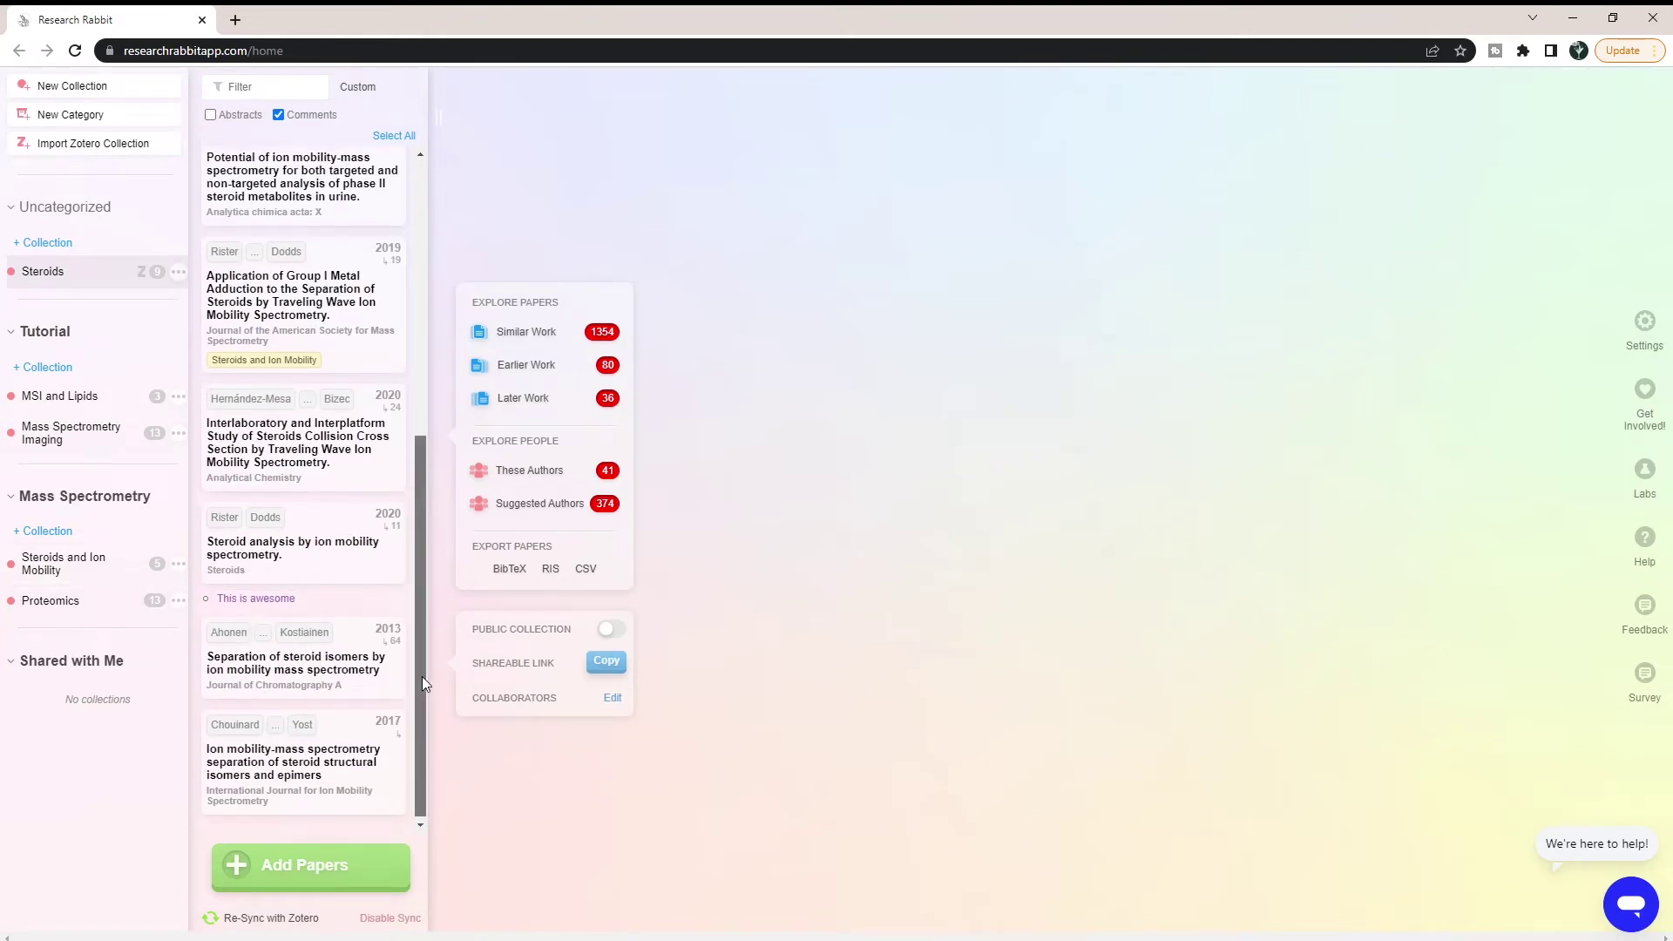
Open and close the 'This is awesome' comment editor, leaving the comment unchanged.
left_click(261, 637)
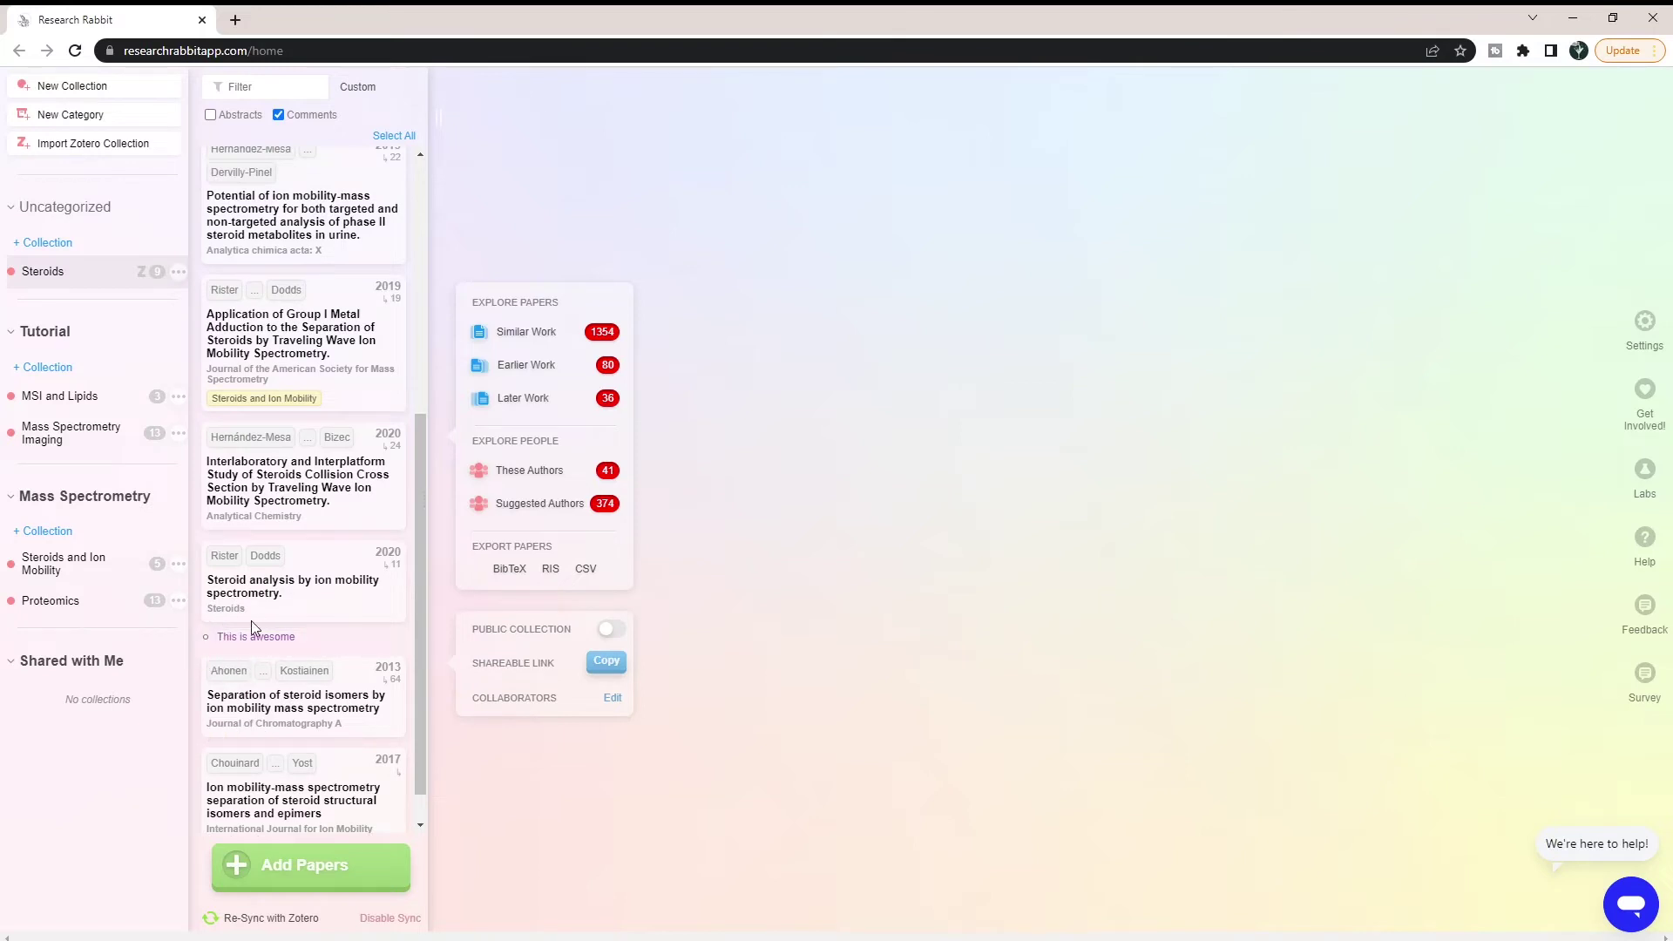
left_click(250, 620)
left_click(298, 634)
left_click(346, 593)
left_click(296, 635)
left_click(289, 633)
Scroll through the synced Steroids papers to review them and their Zotero tags.
left_click_drag(417, 666, 420, 379)
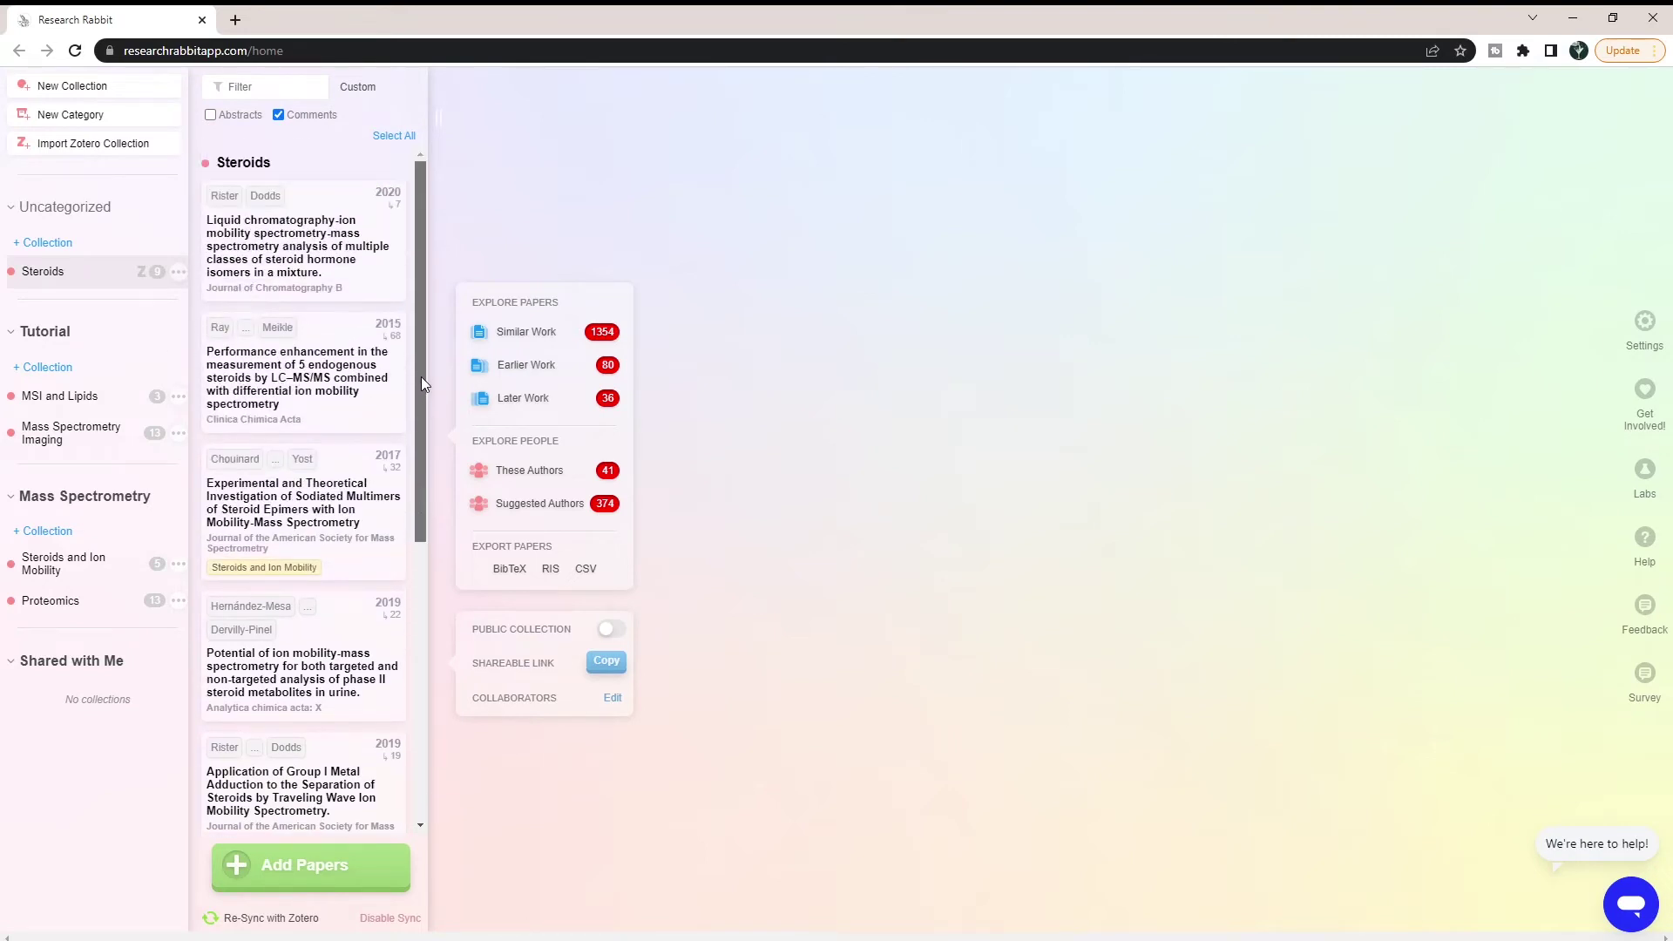
mouse_move(349, 557)
scroll(303, 537, "down", 2)
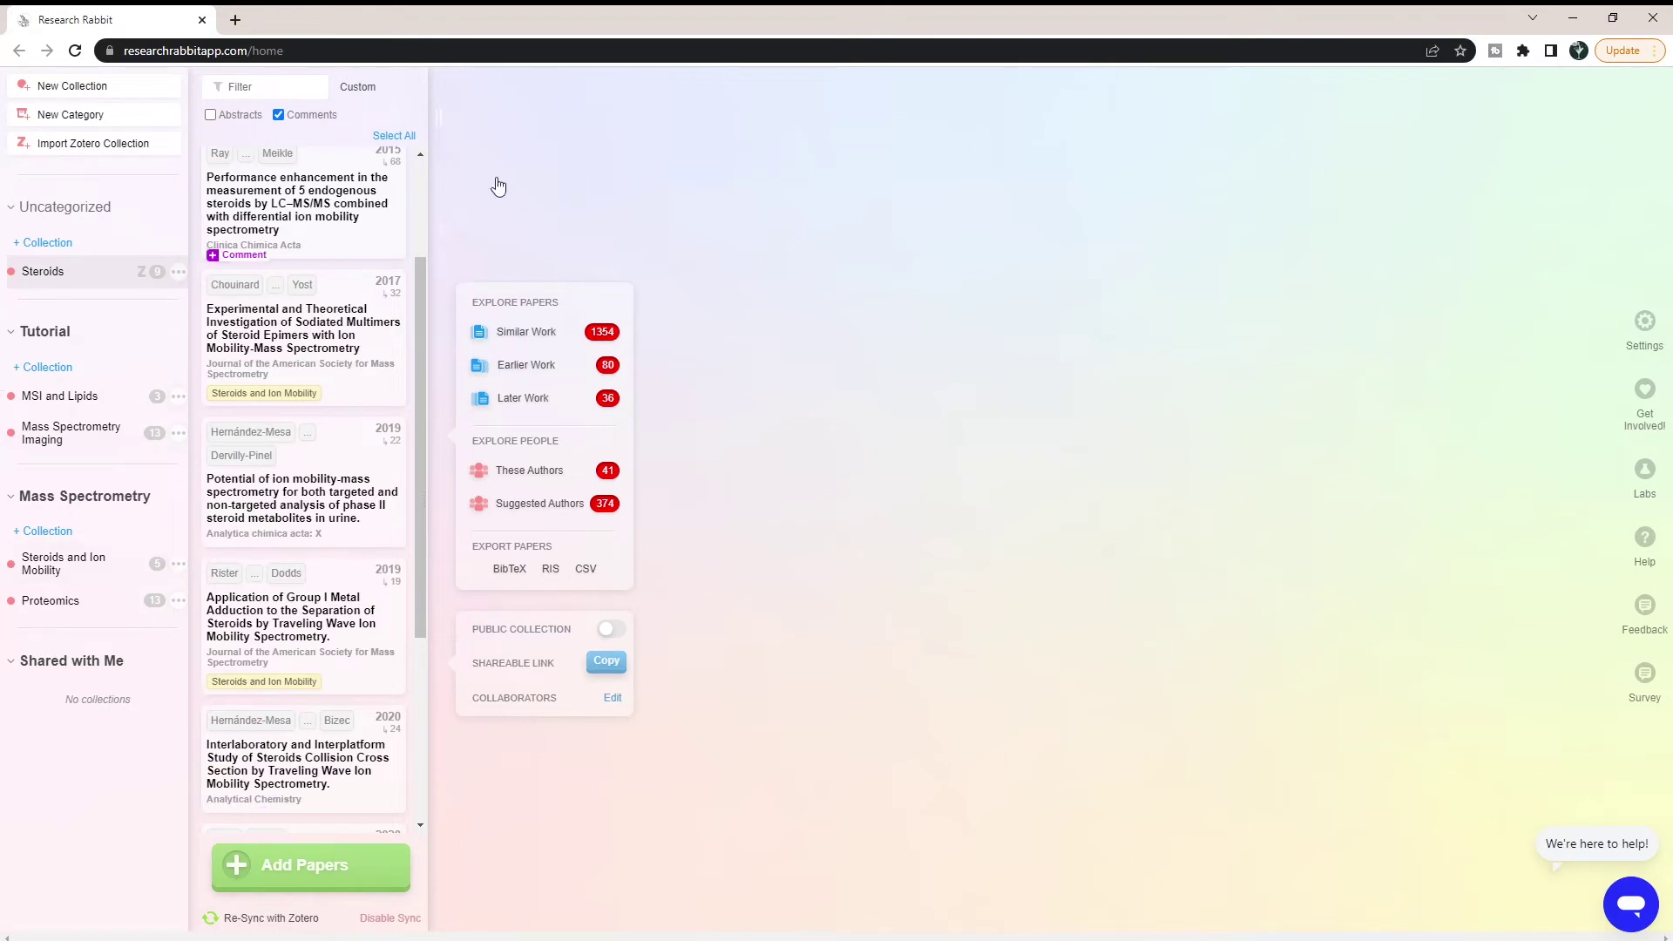
mouse_move(218, 405)
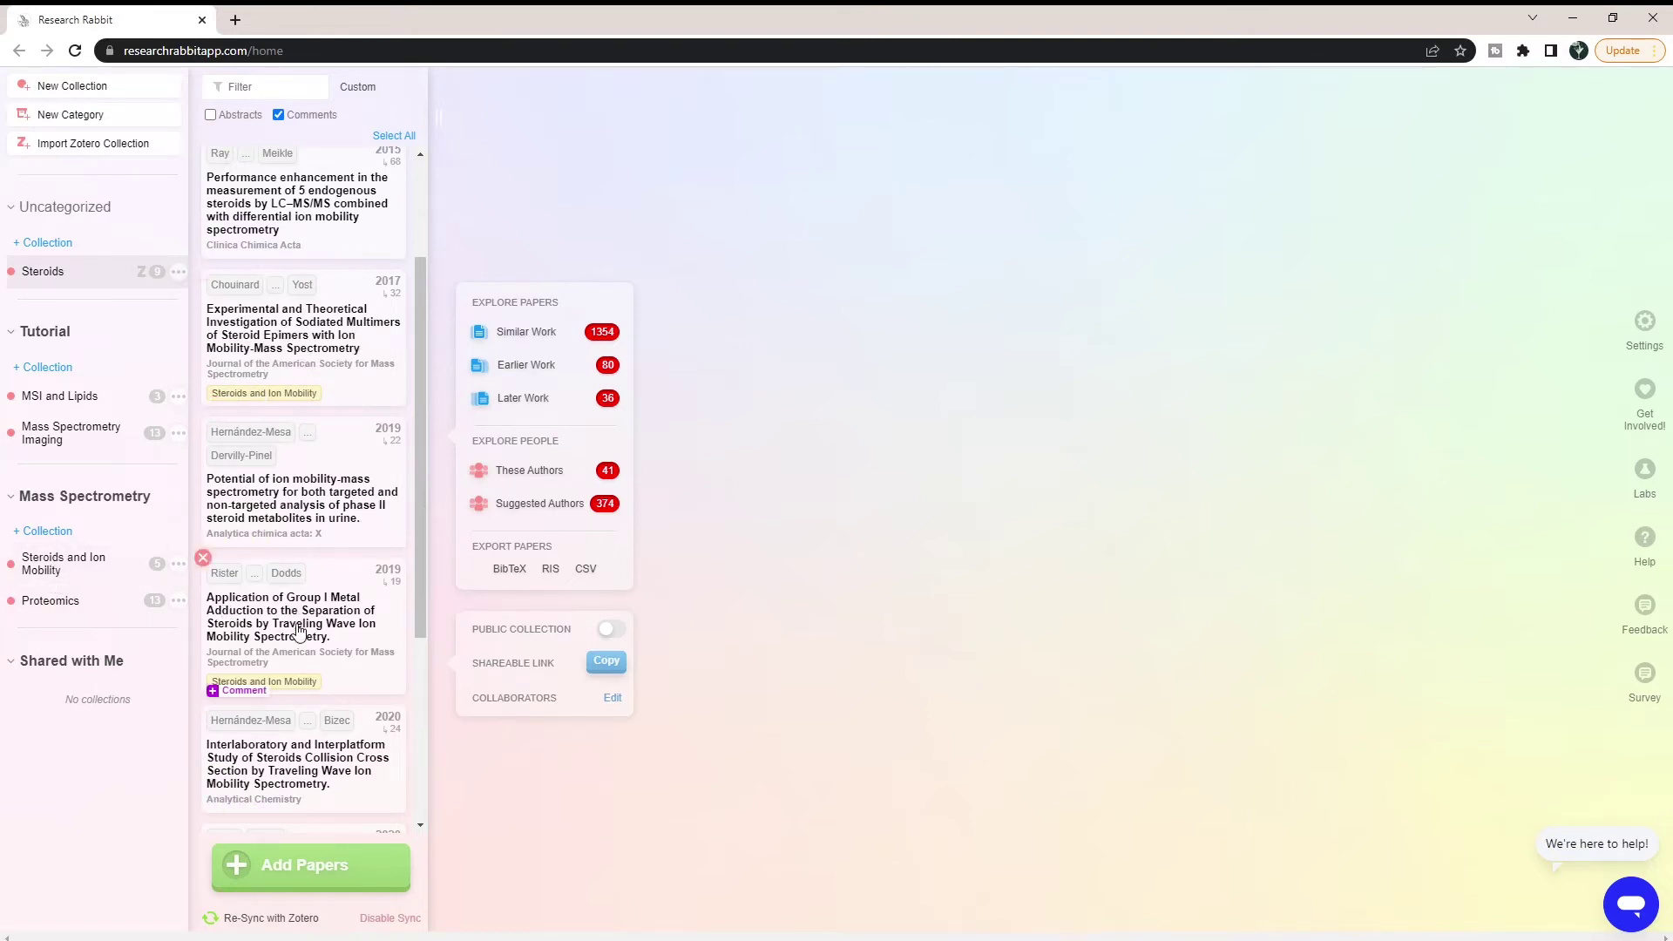
scroll(301, 610, "down", 4)
scroll(301, 707, "up", 6)
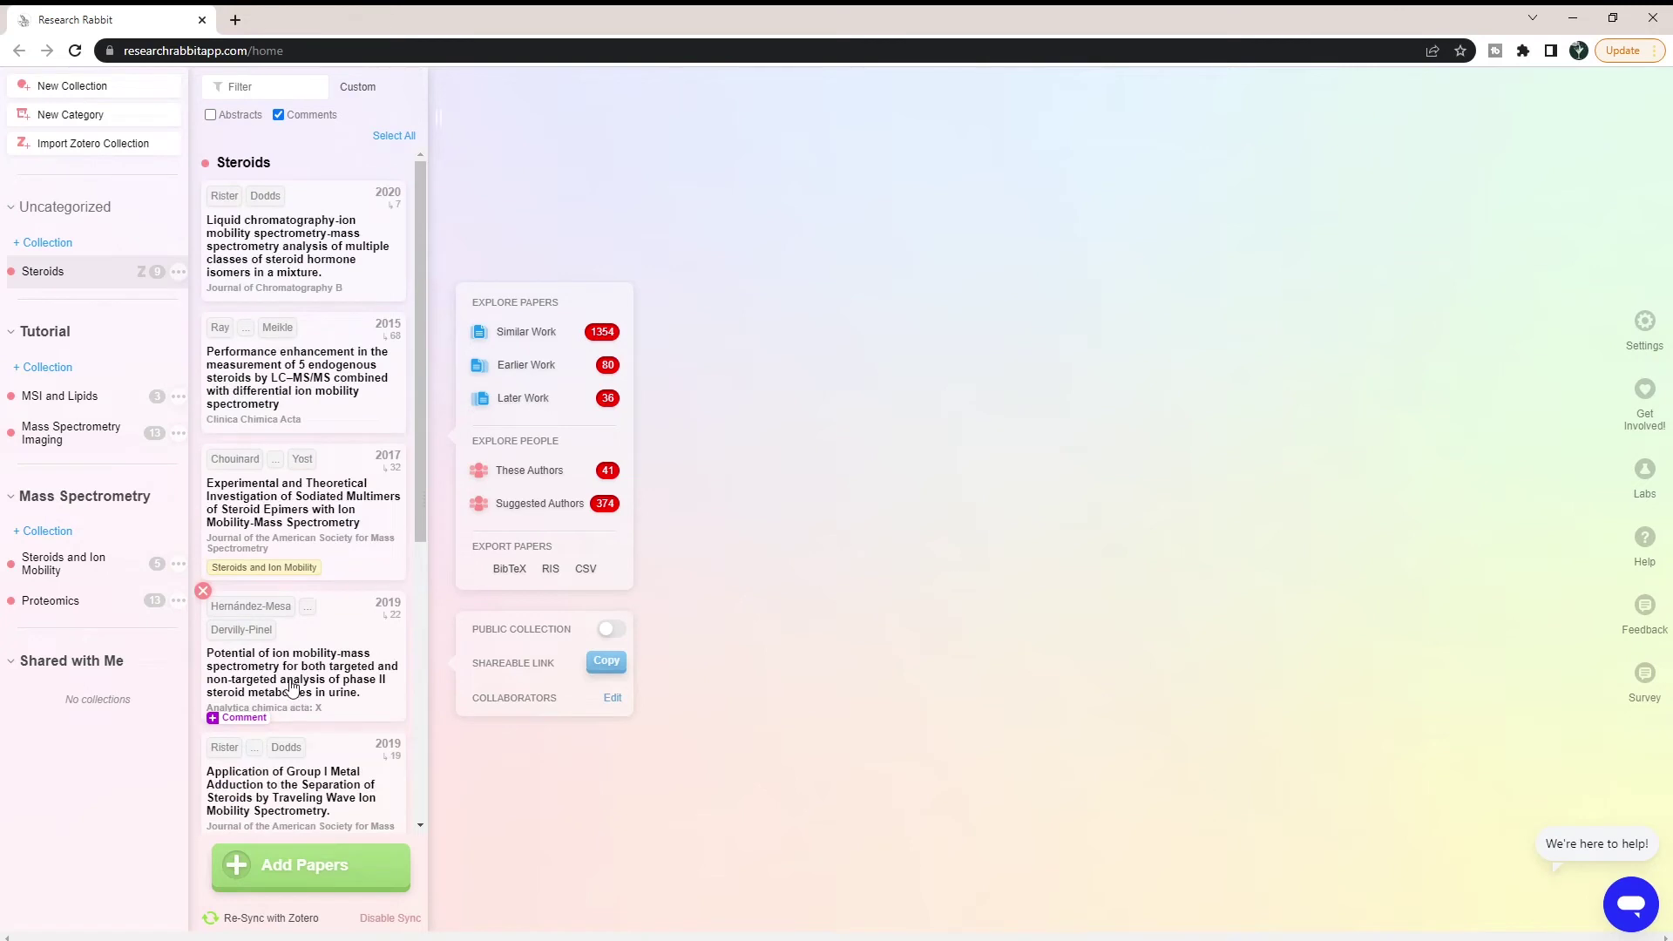
scroll(288, 384, "down", 4)
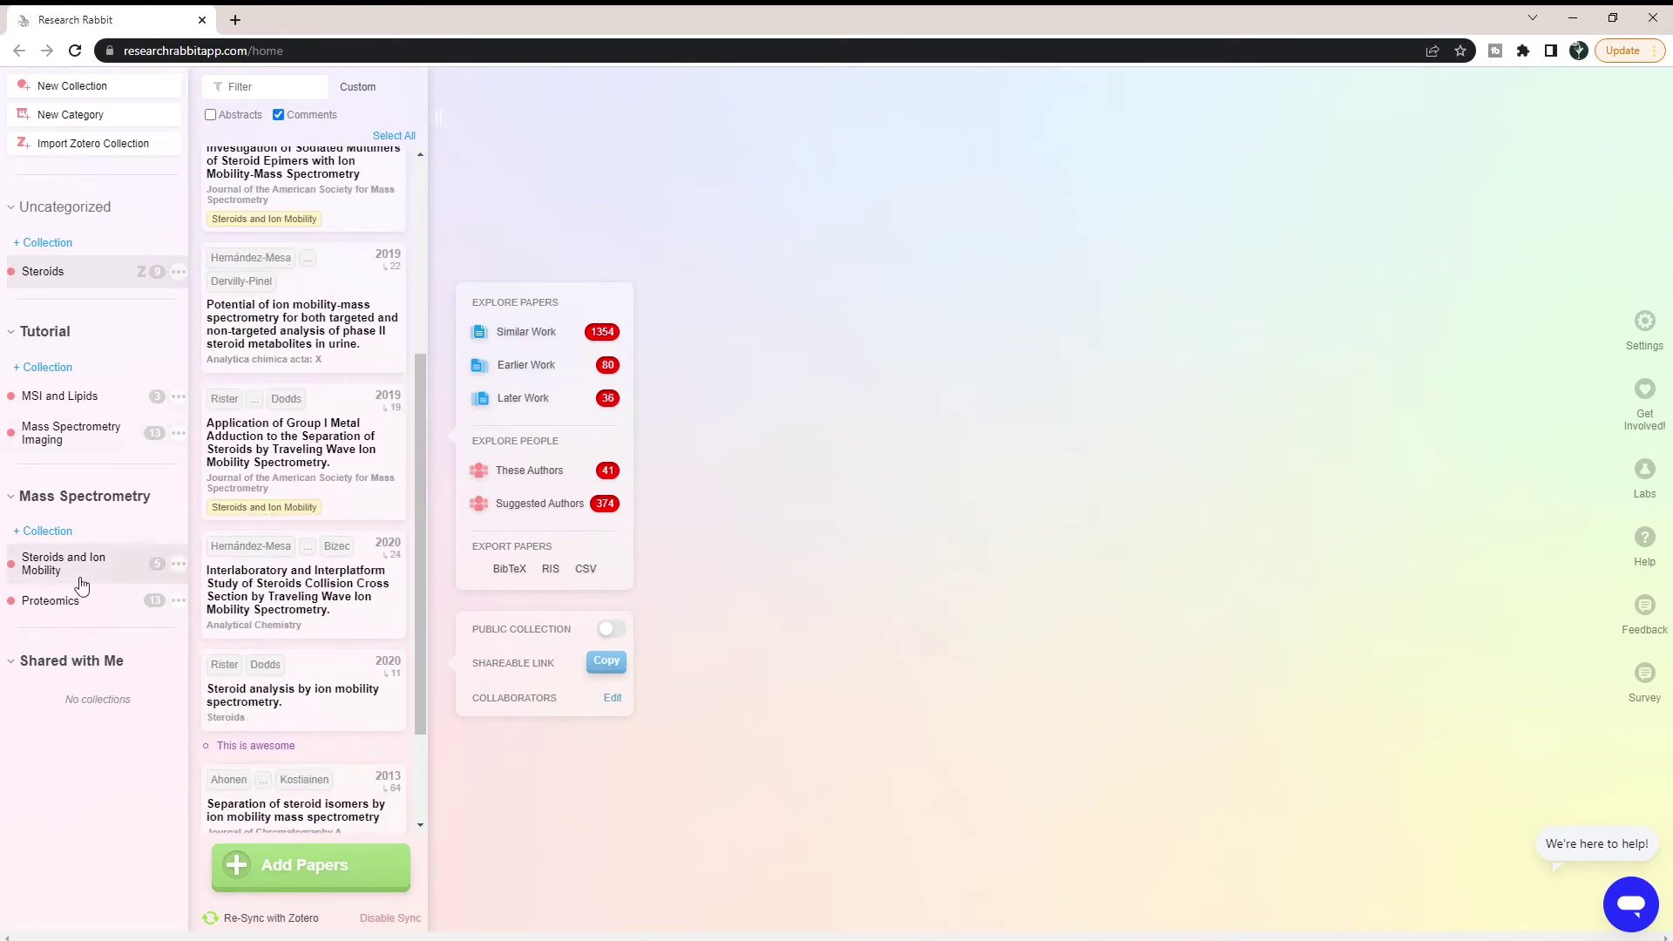
mouse_move(164, 360)
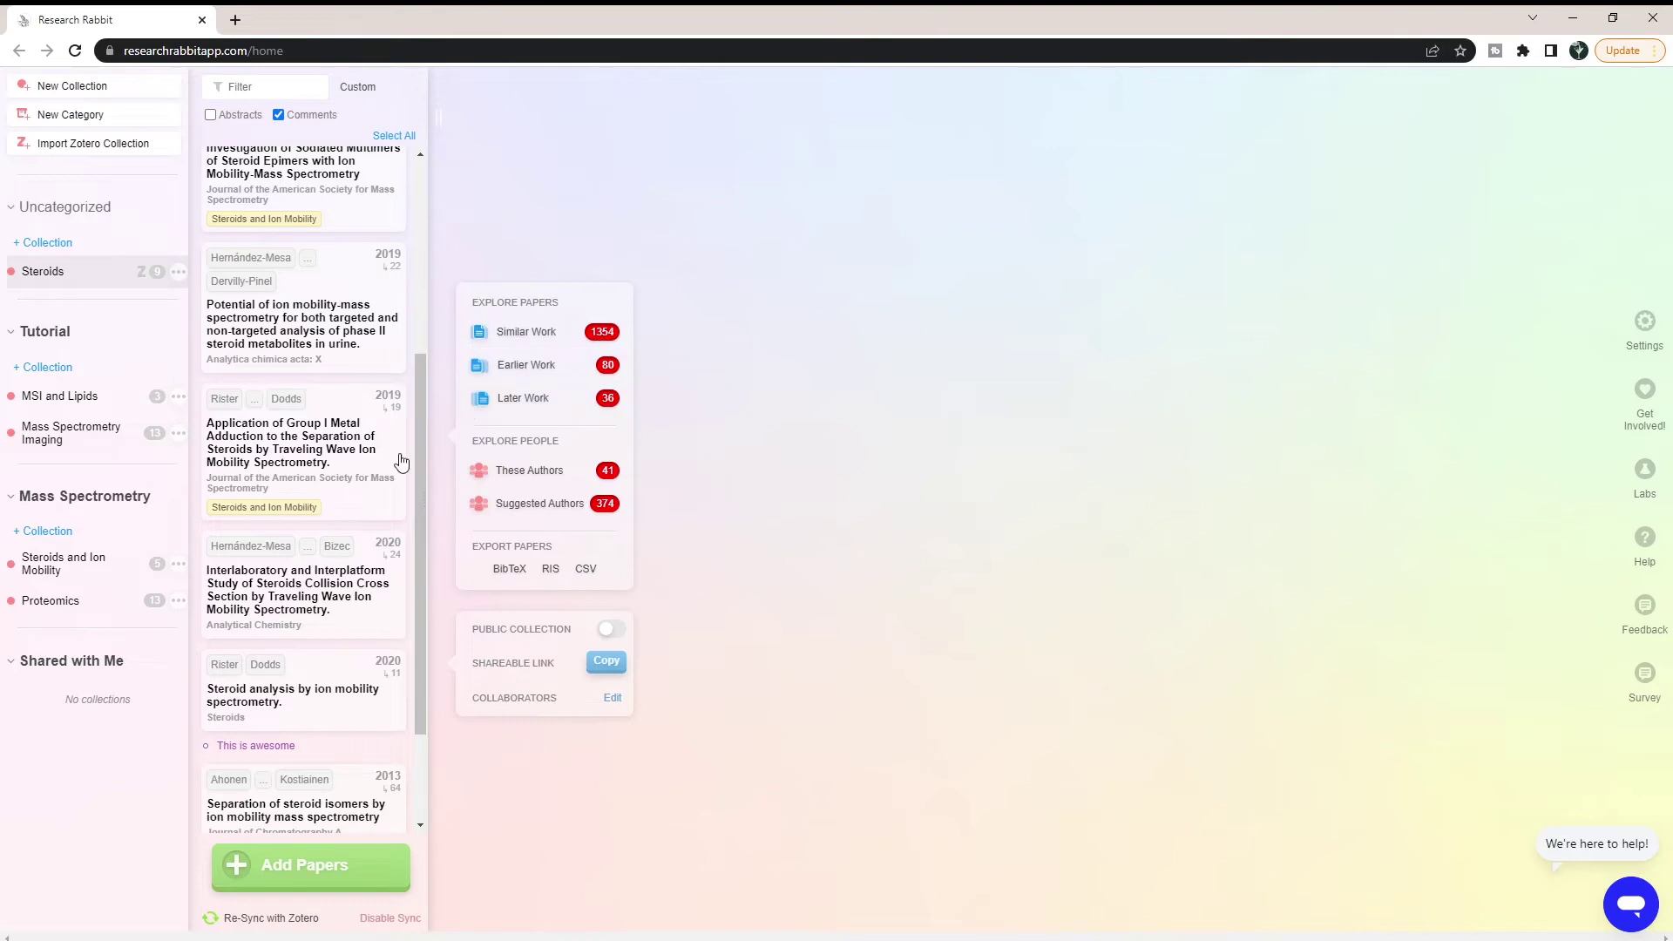
Select all Steroids papers and list the Later Work citing them.
left_click_drag(423, 453, 415, 202)
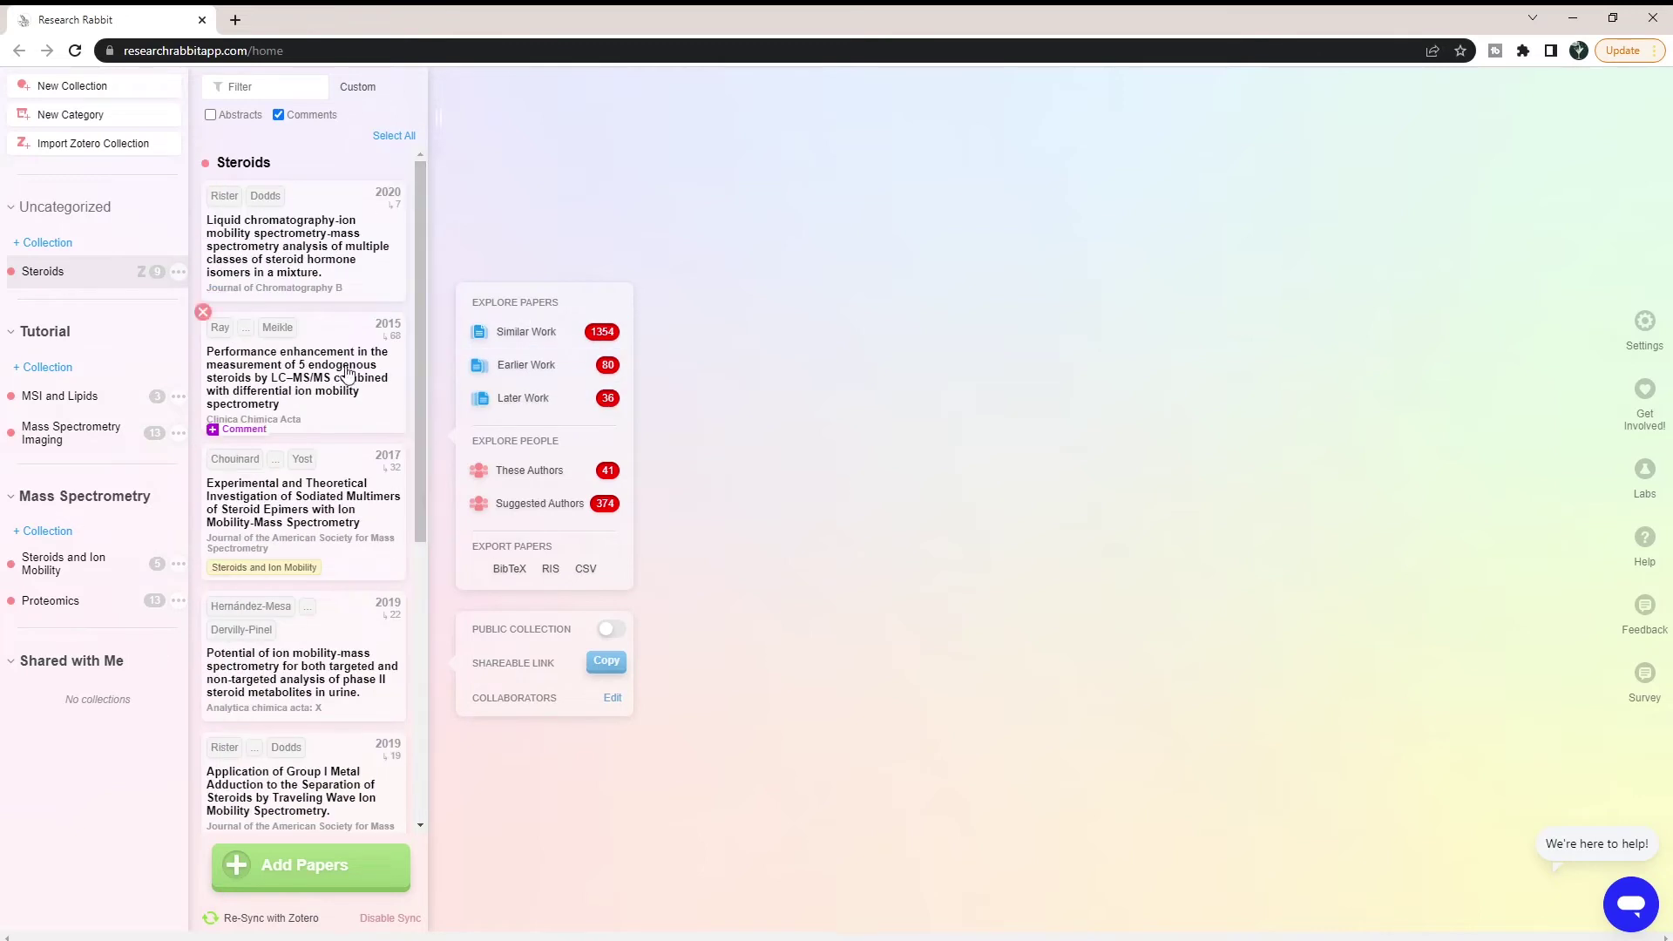
left_click(545, 398)
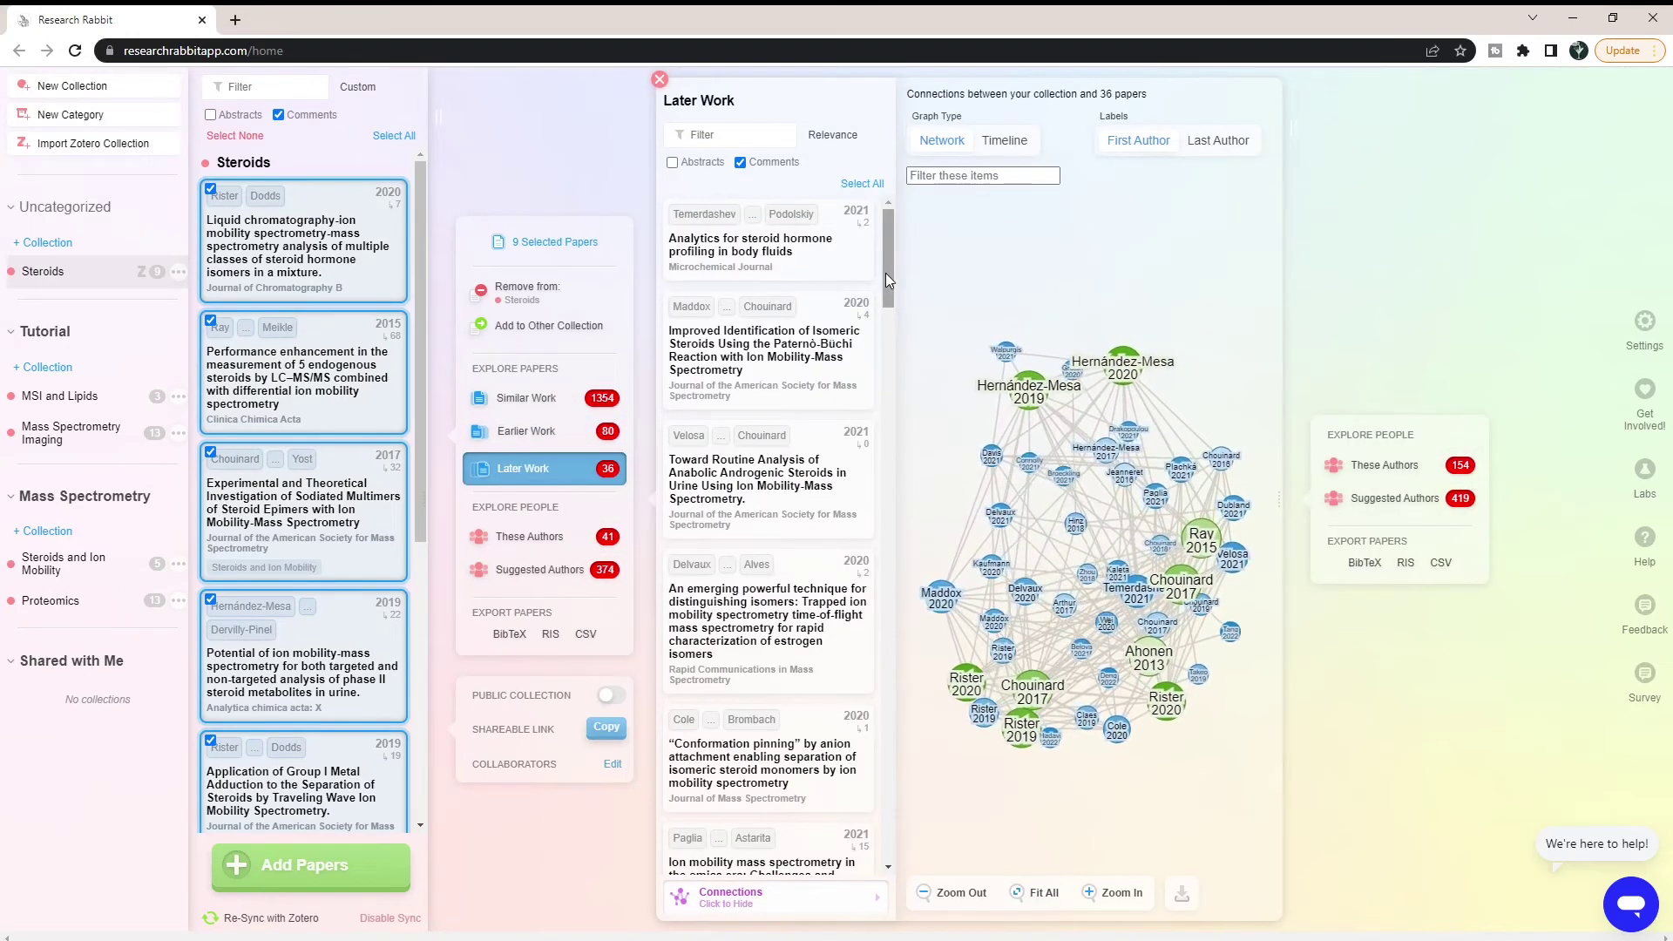
left_click_drag(887, 274, 890, 248)
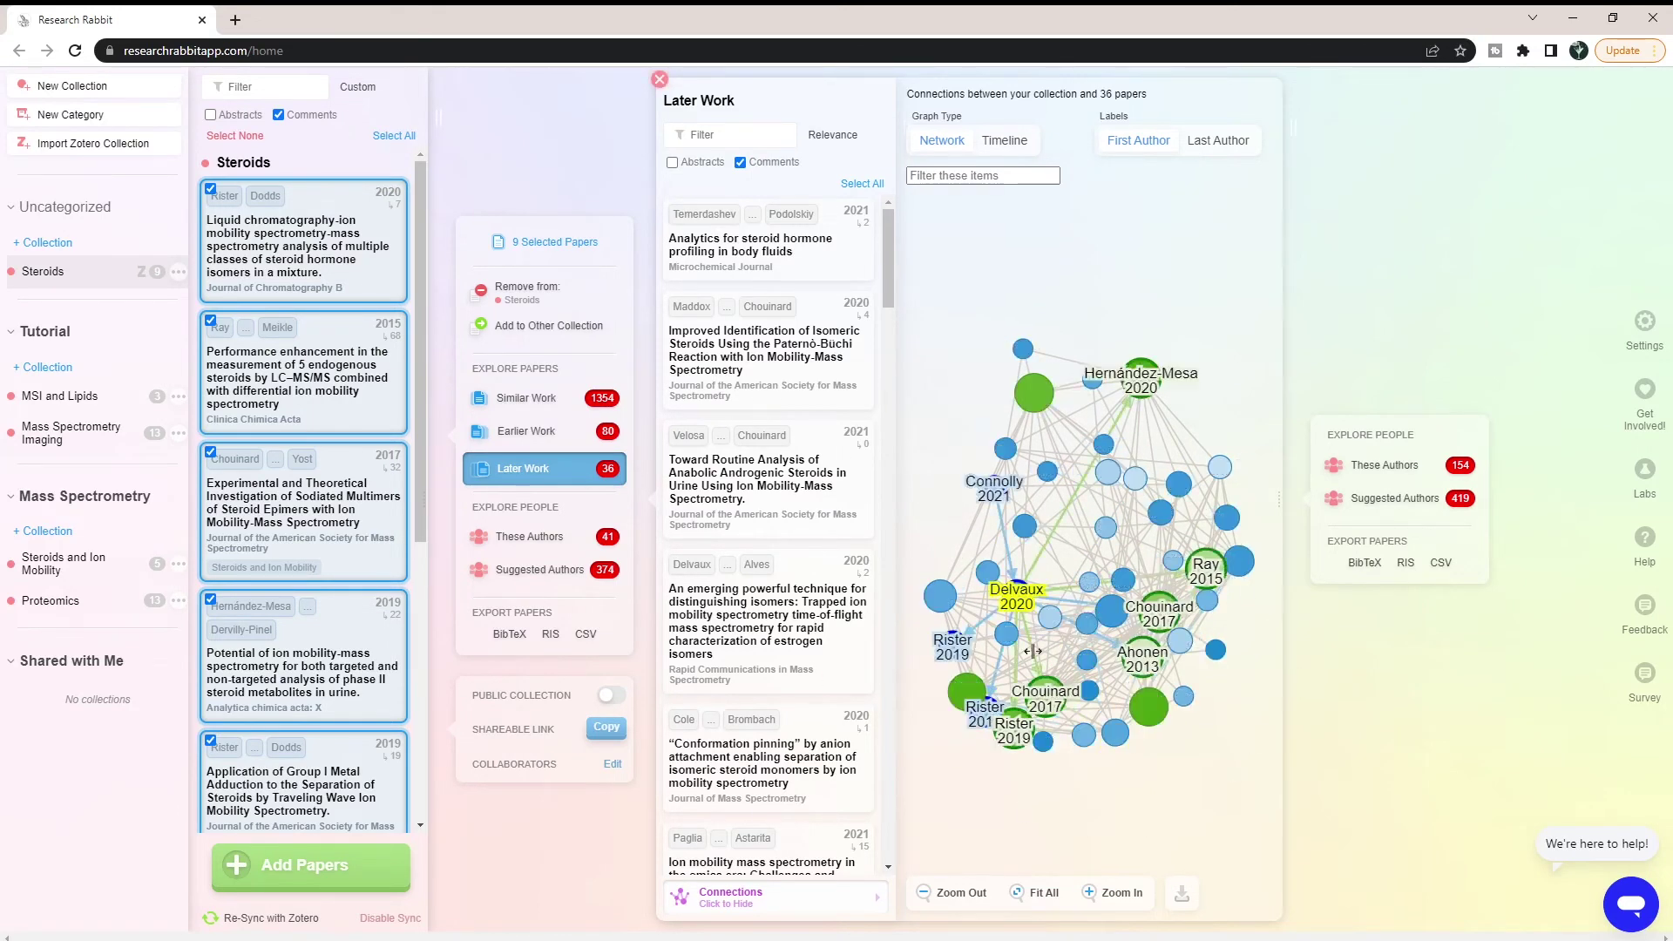
Add the 2019 steroid metal adducts, 2022 gas-phase ion and Conformation pinning papers to Steroids.
left_click(980, 716)
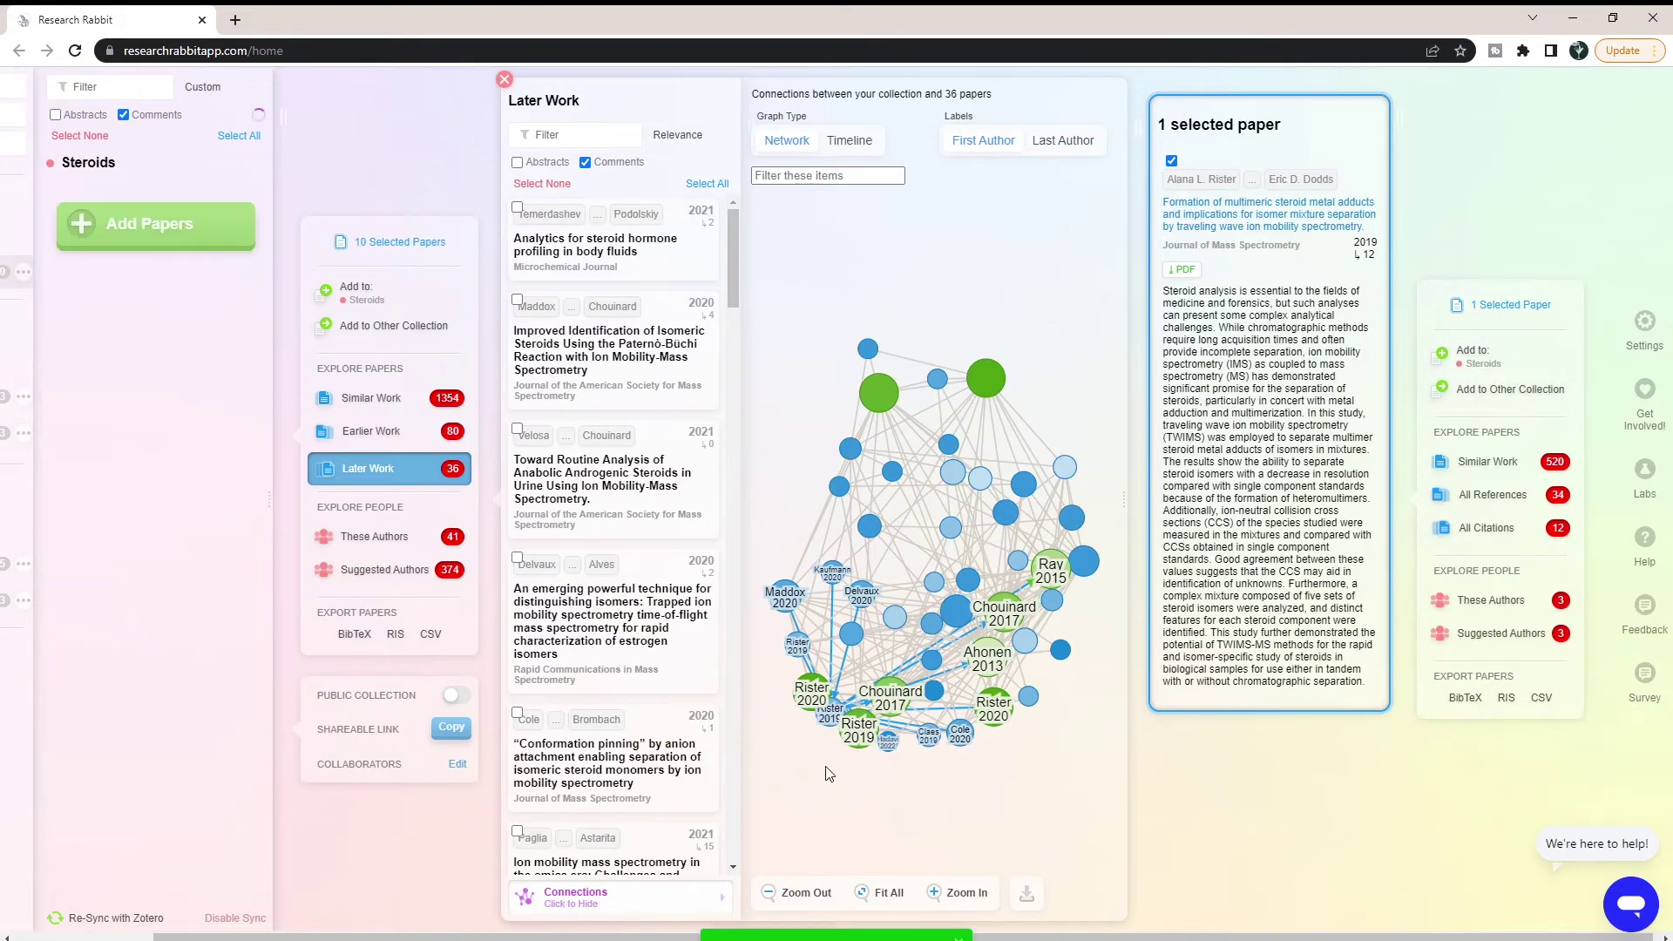
left_click(900, 755)
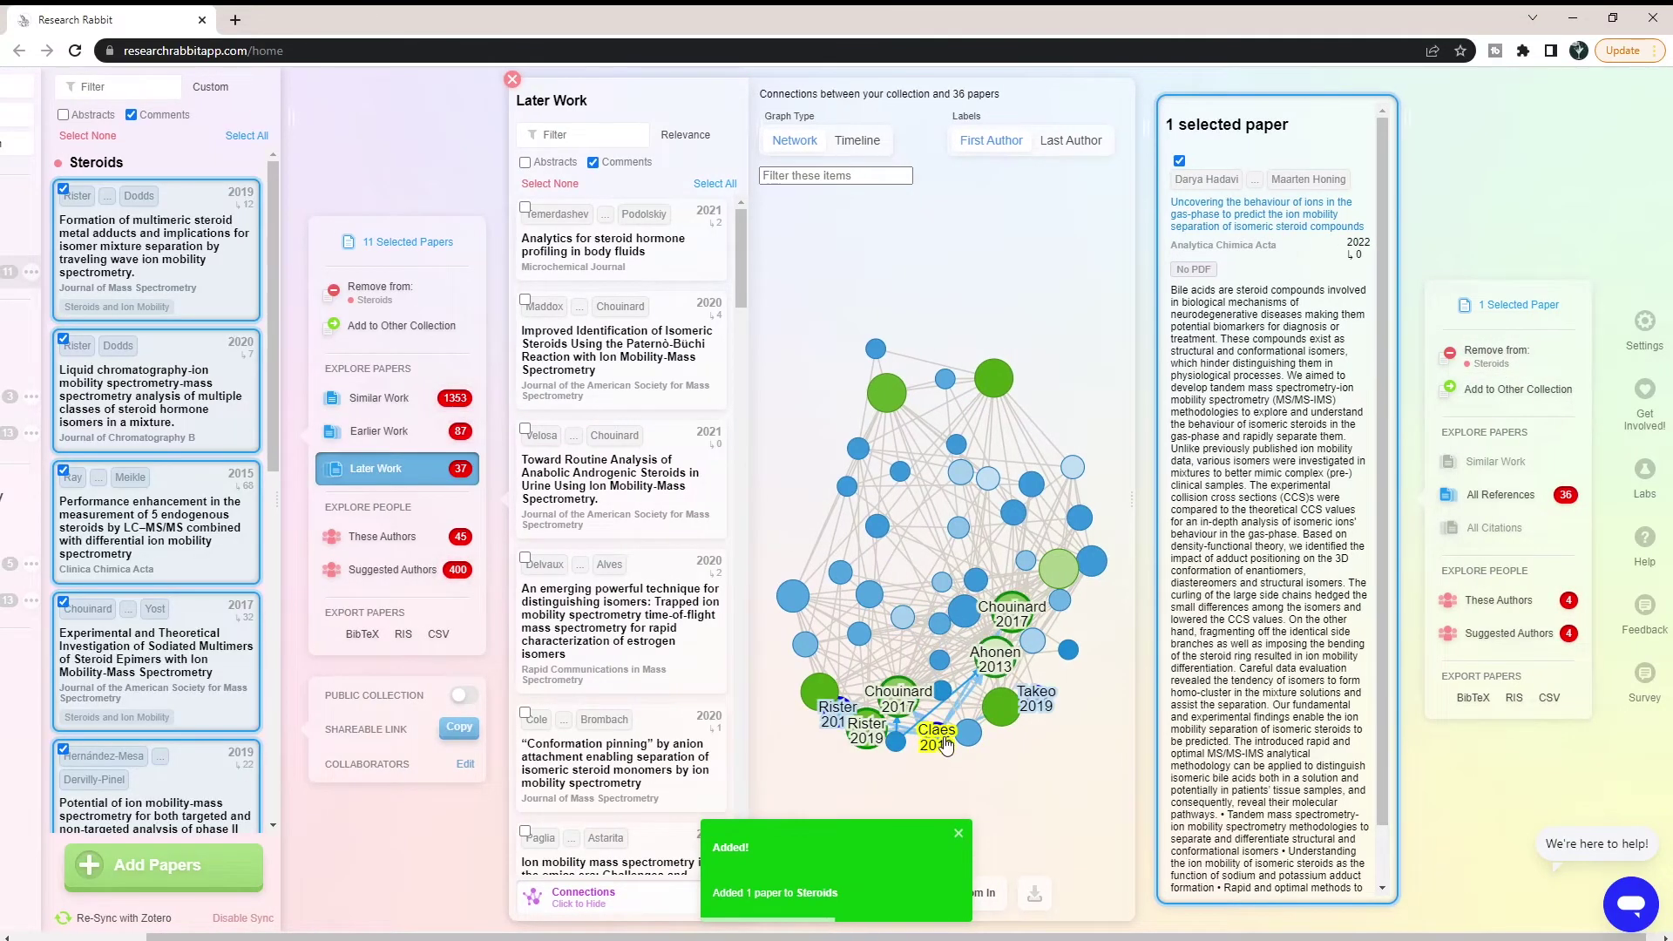
left_click(946, 747)
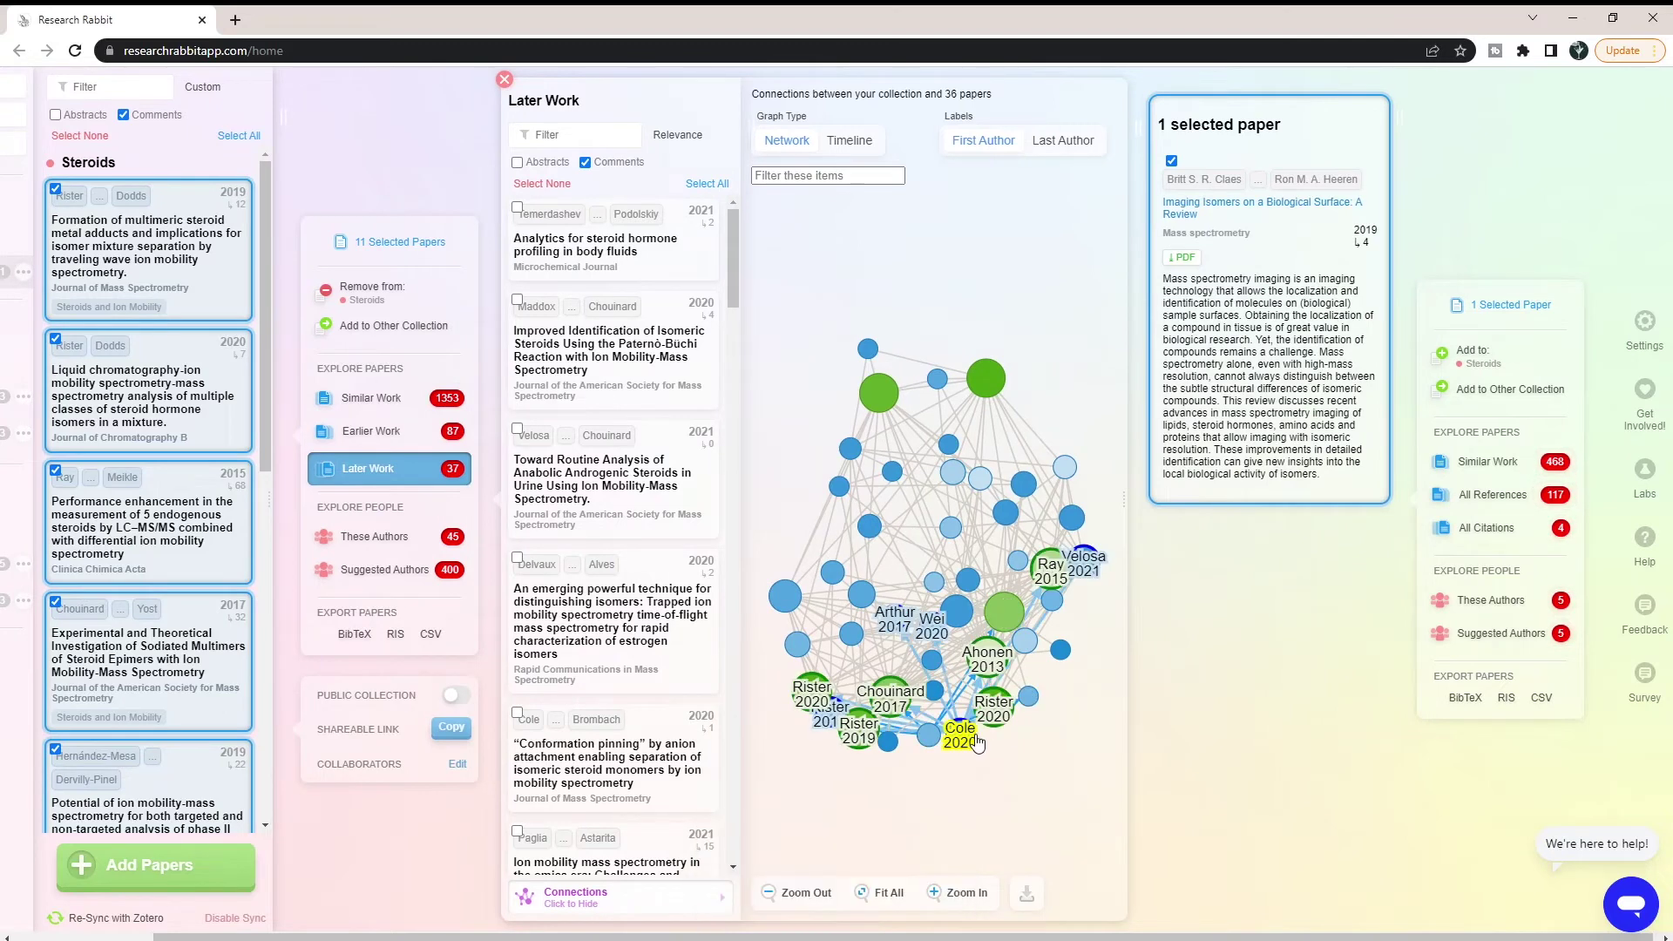
left_click(963, 743)
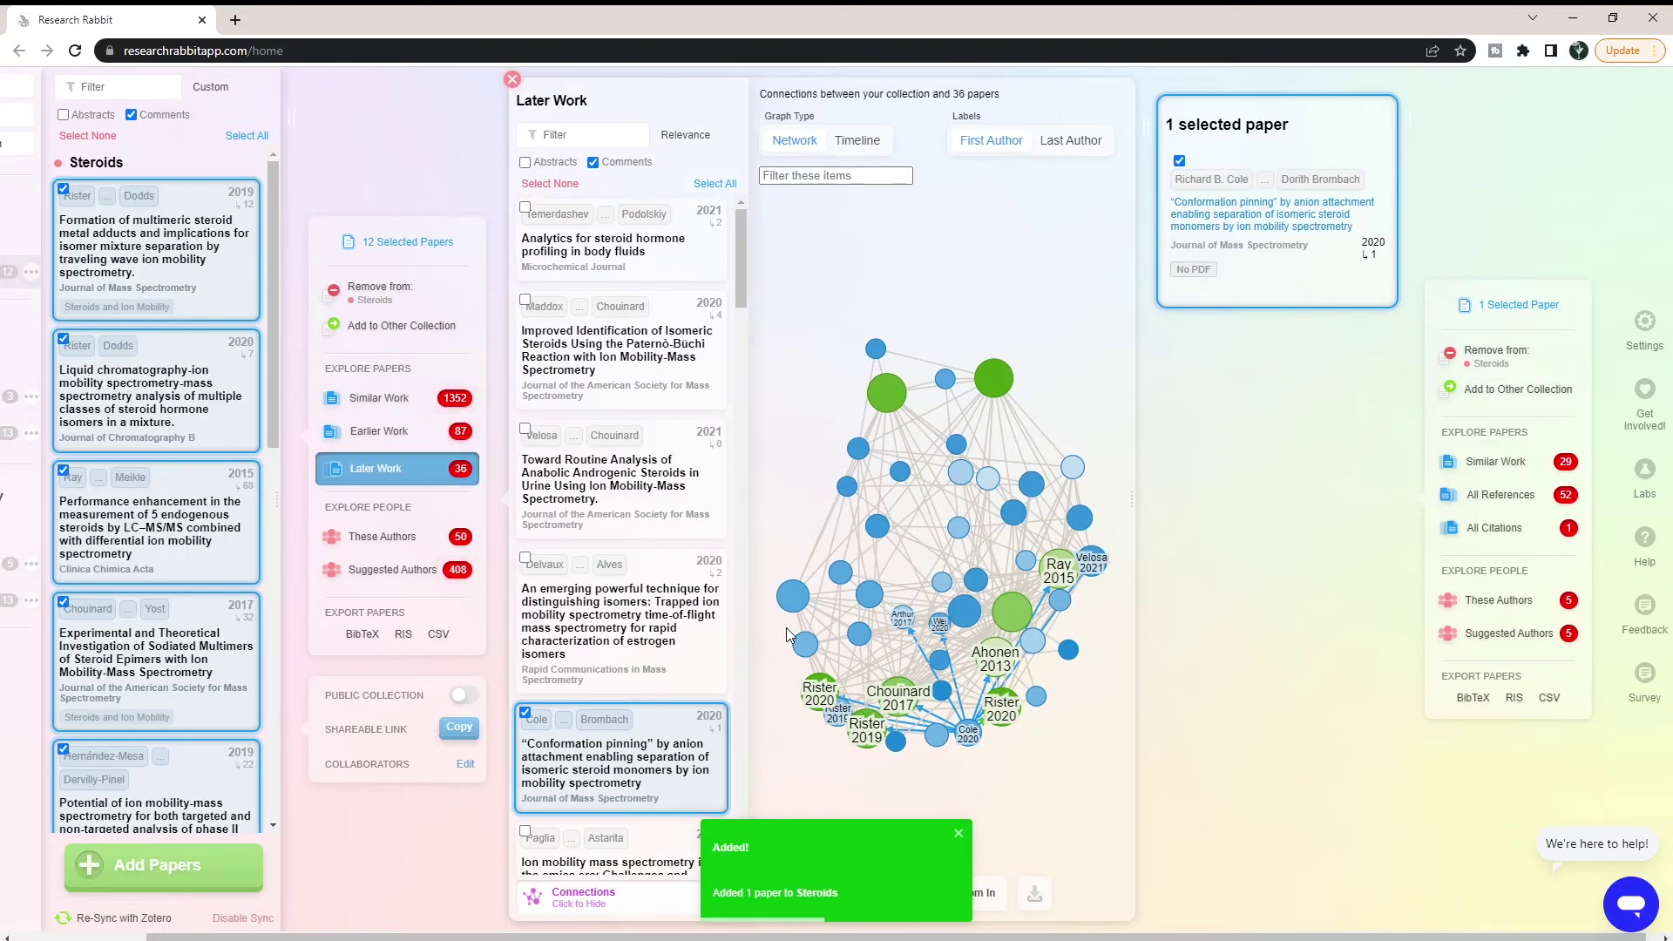
left_click(514, 84)
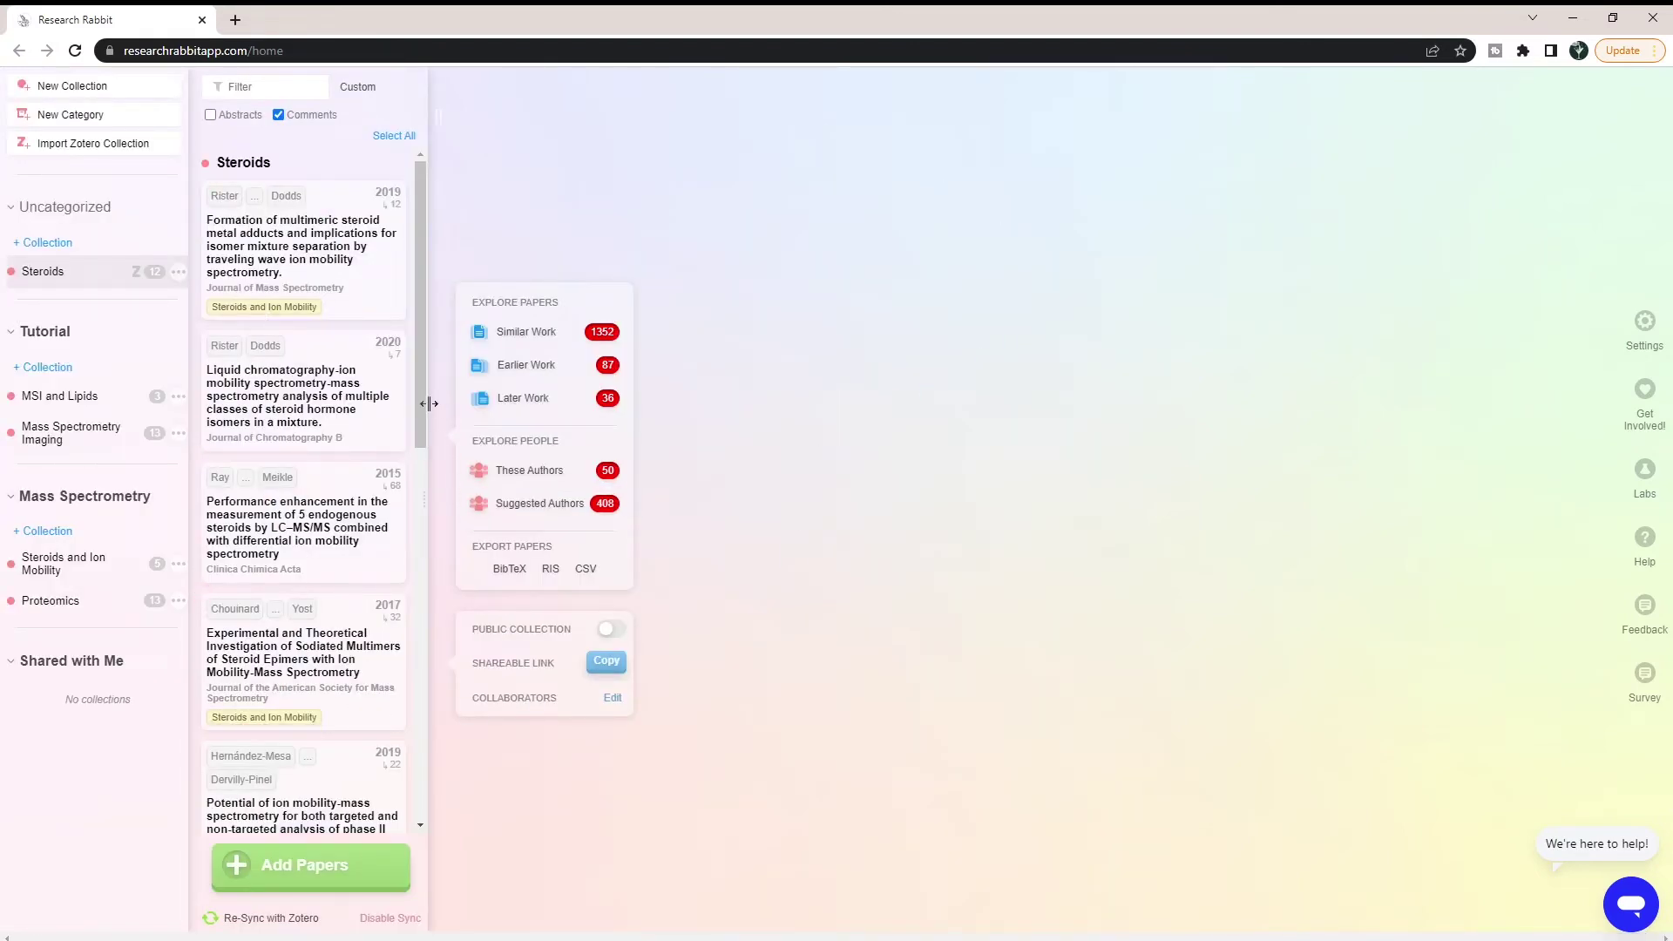
Check the new Steroids papers, then switch to Zotero's 12-item Steroids and Ion Mobility collection.
left_click_drag(421, 404, 455, 792)
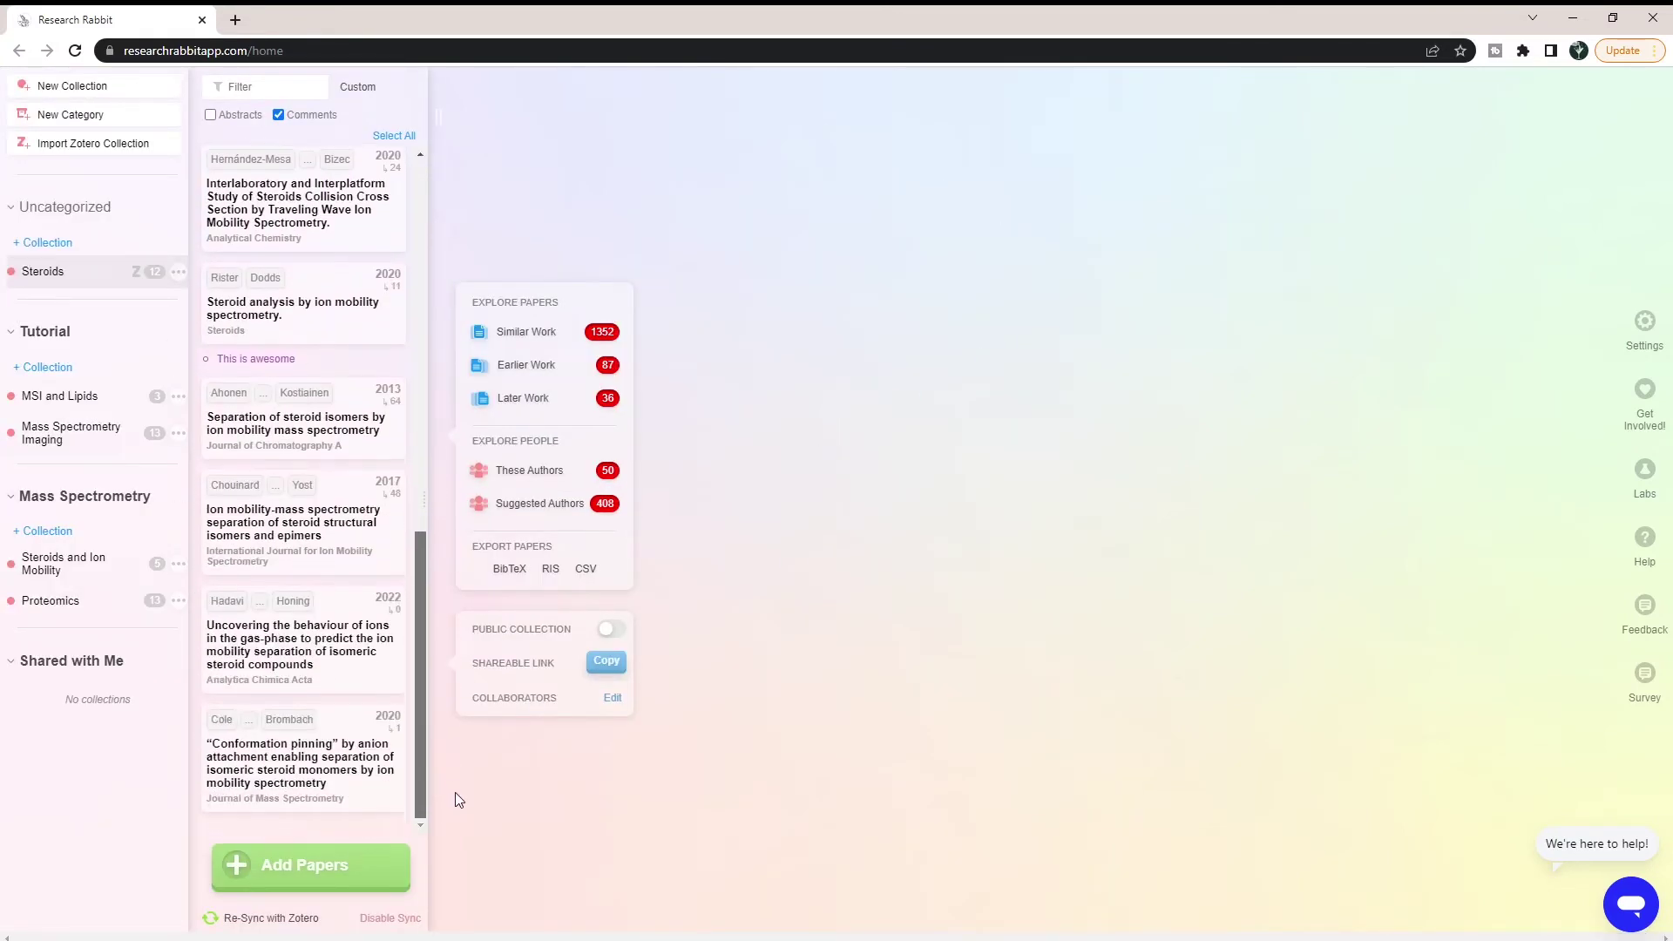
mouse_move(730, 930)
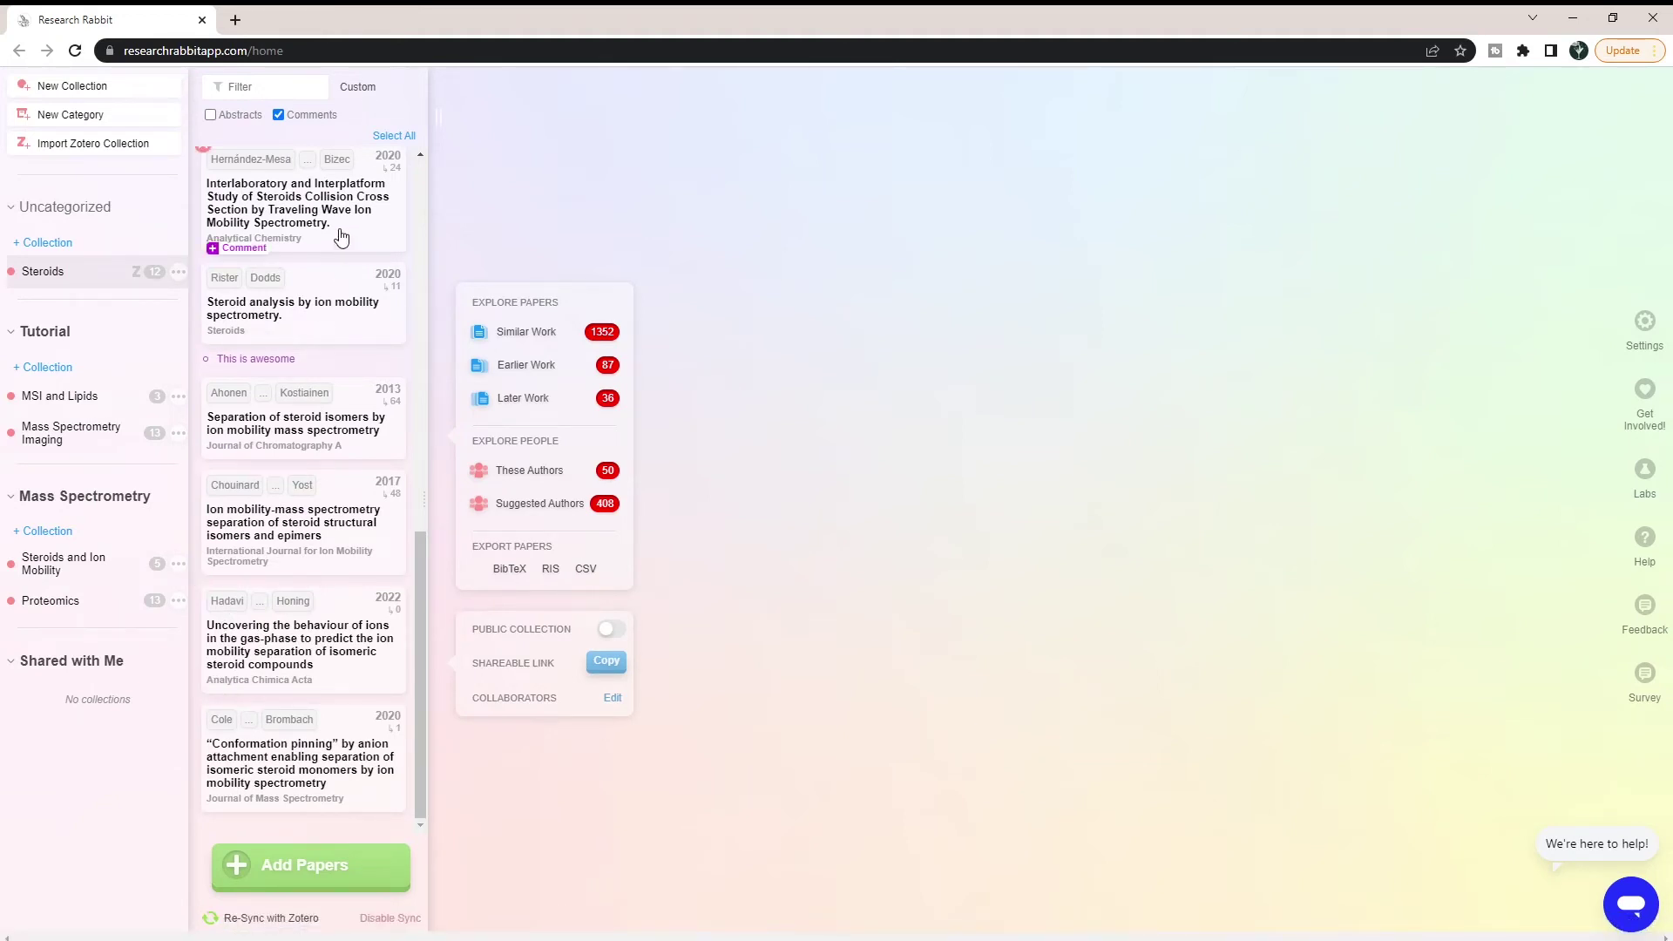
mouse_move(329, 792)
mouse_move(523, 938)
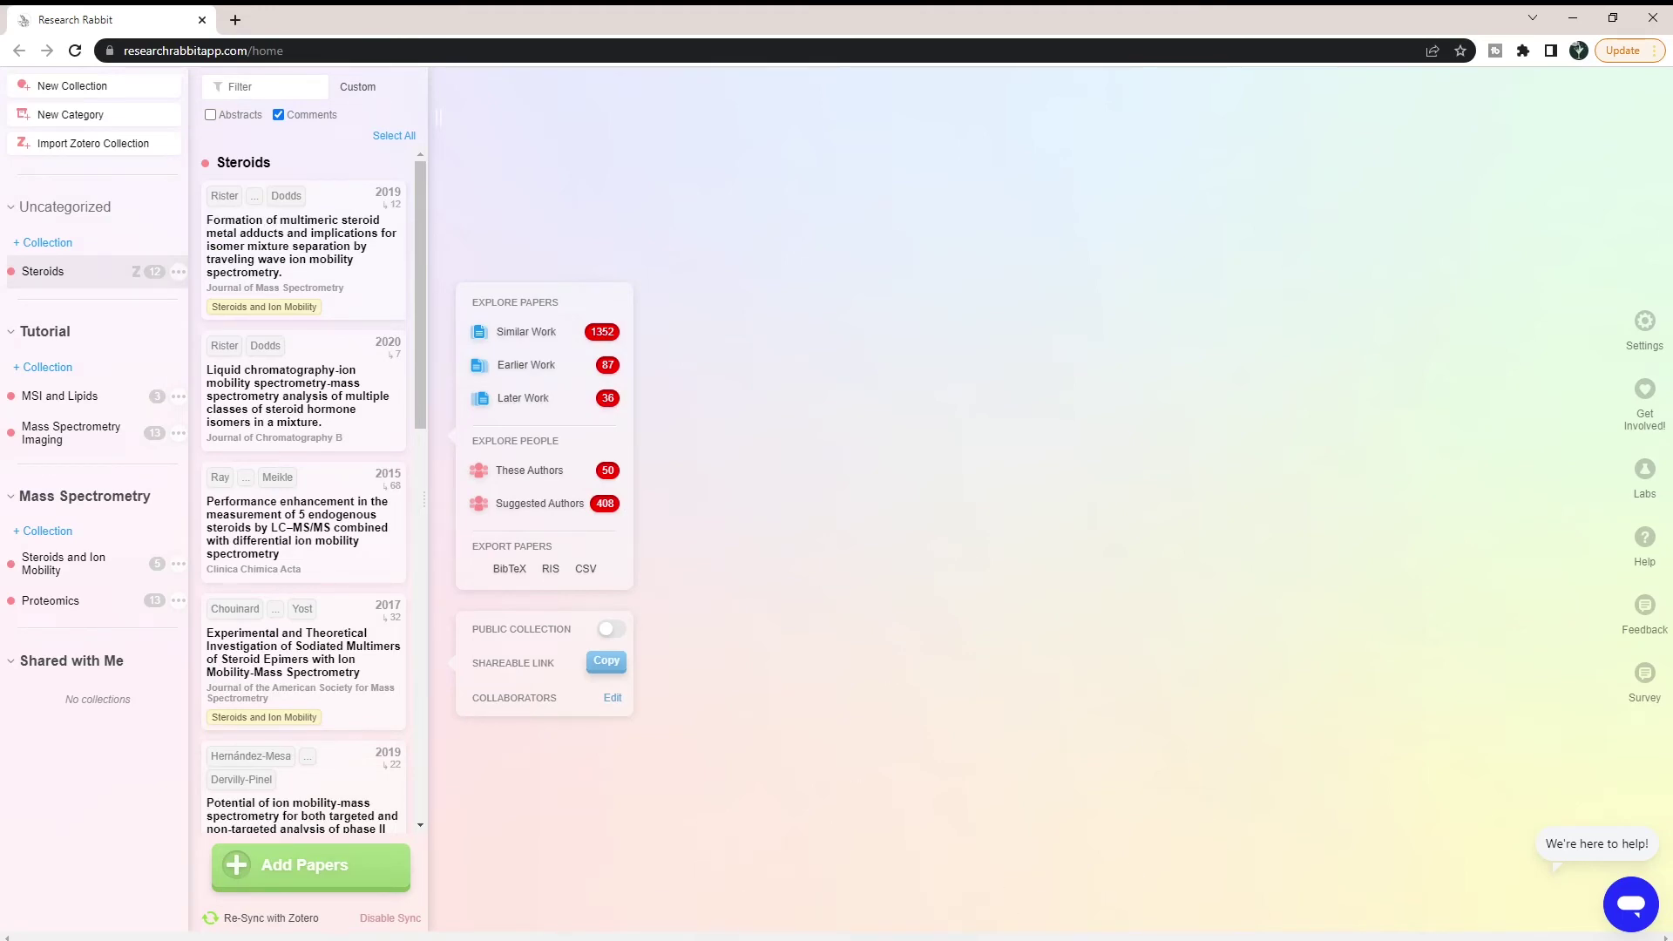
left_click(405, 925)
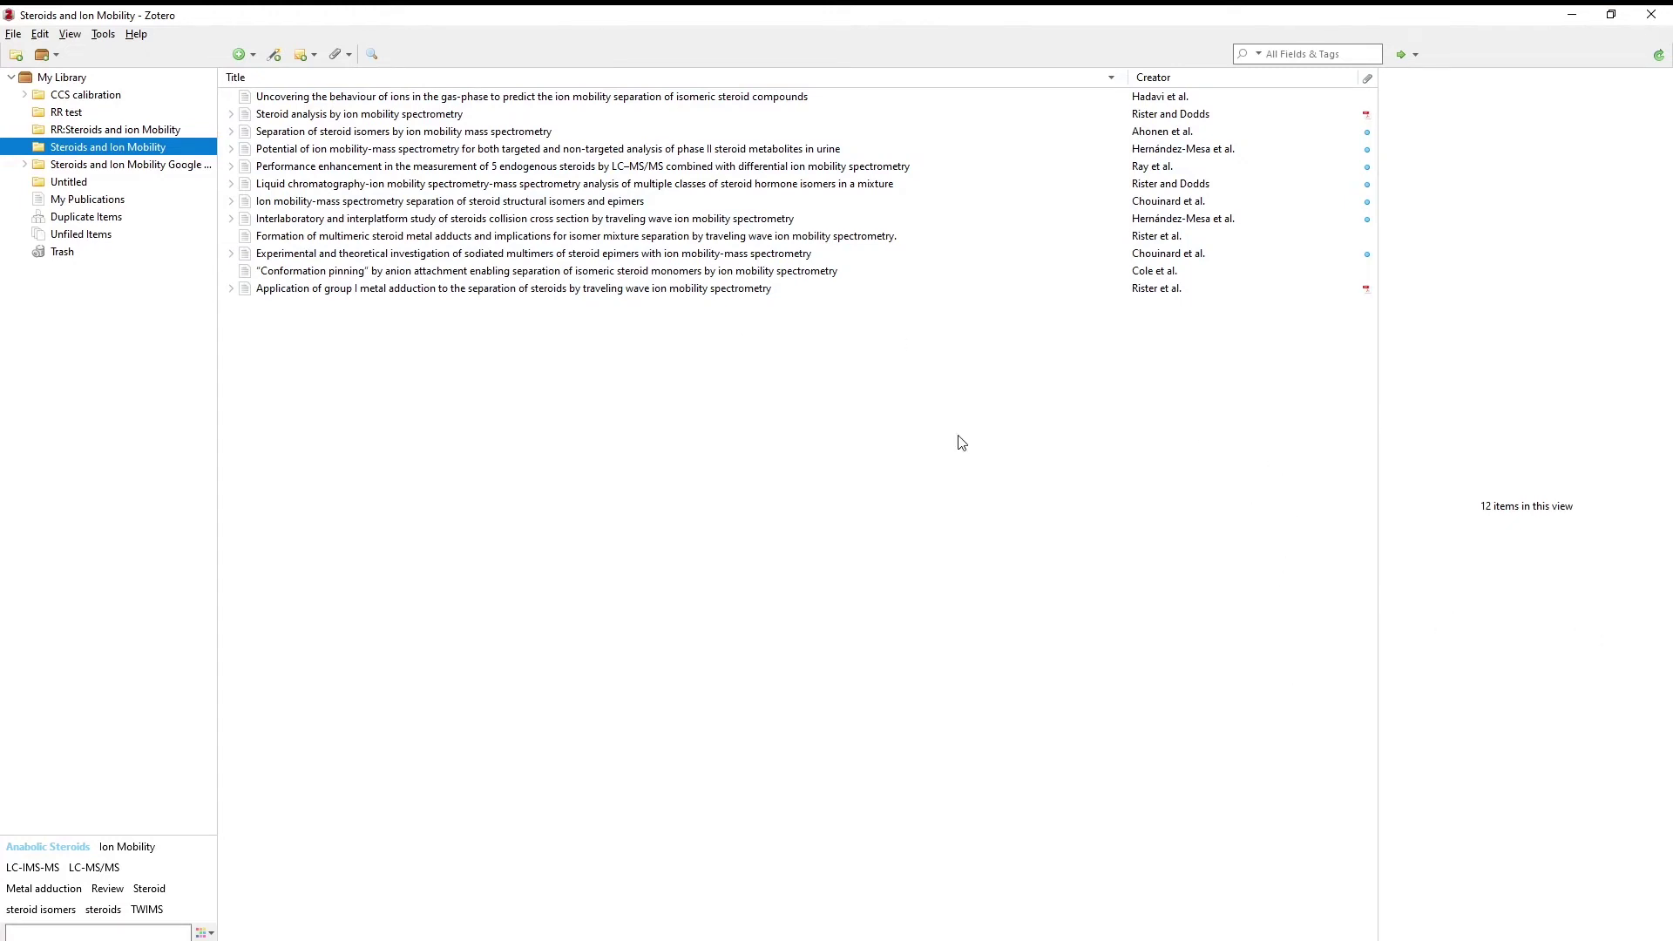
Inspect the newly synced papers and their PDF attachments in Zotero, then minimize Zotero.
left_click(537, 273)
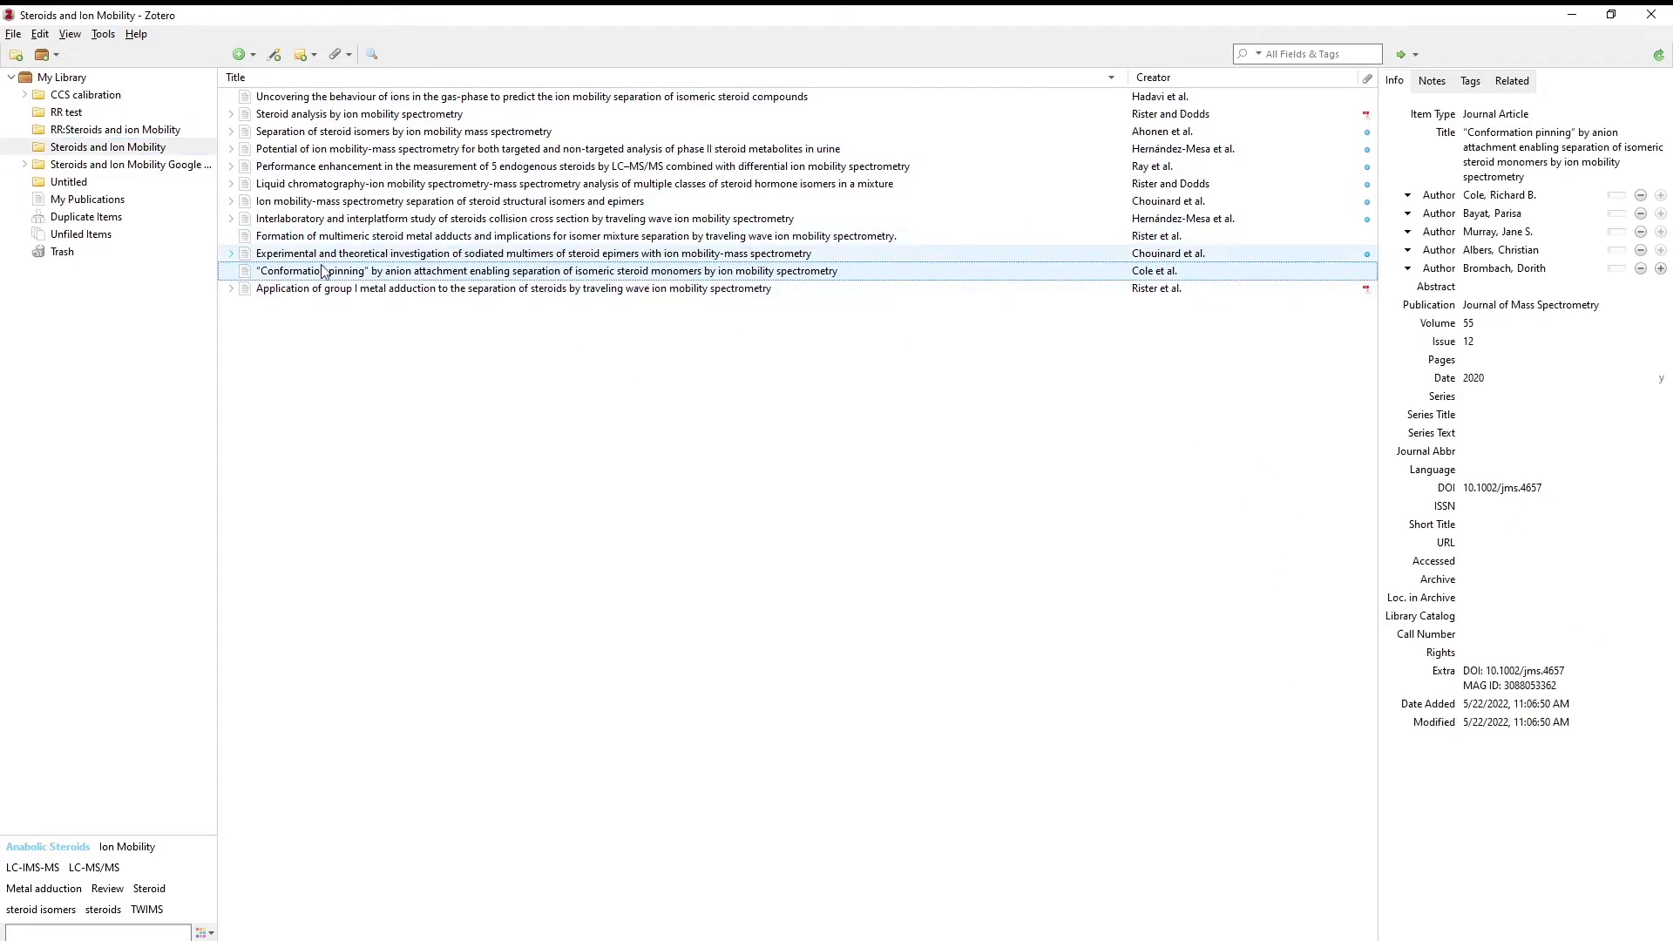
left_click(260, 238)
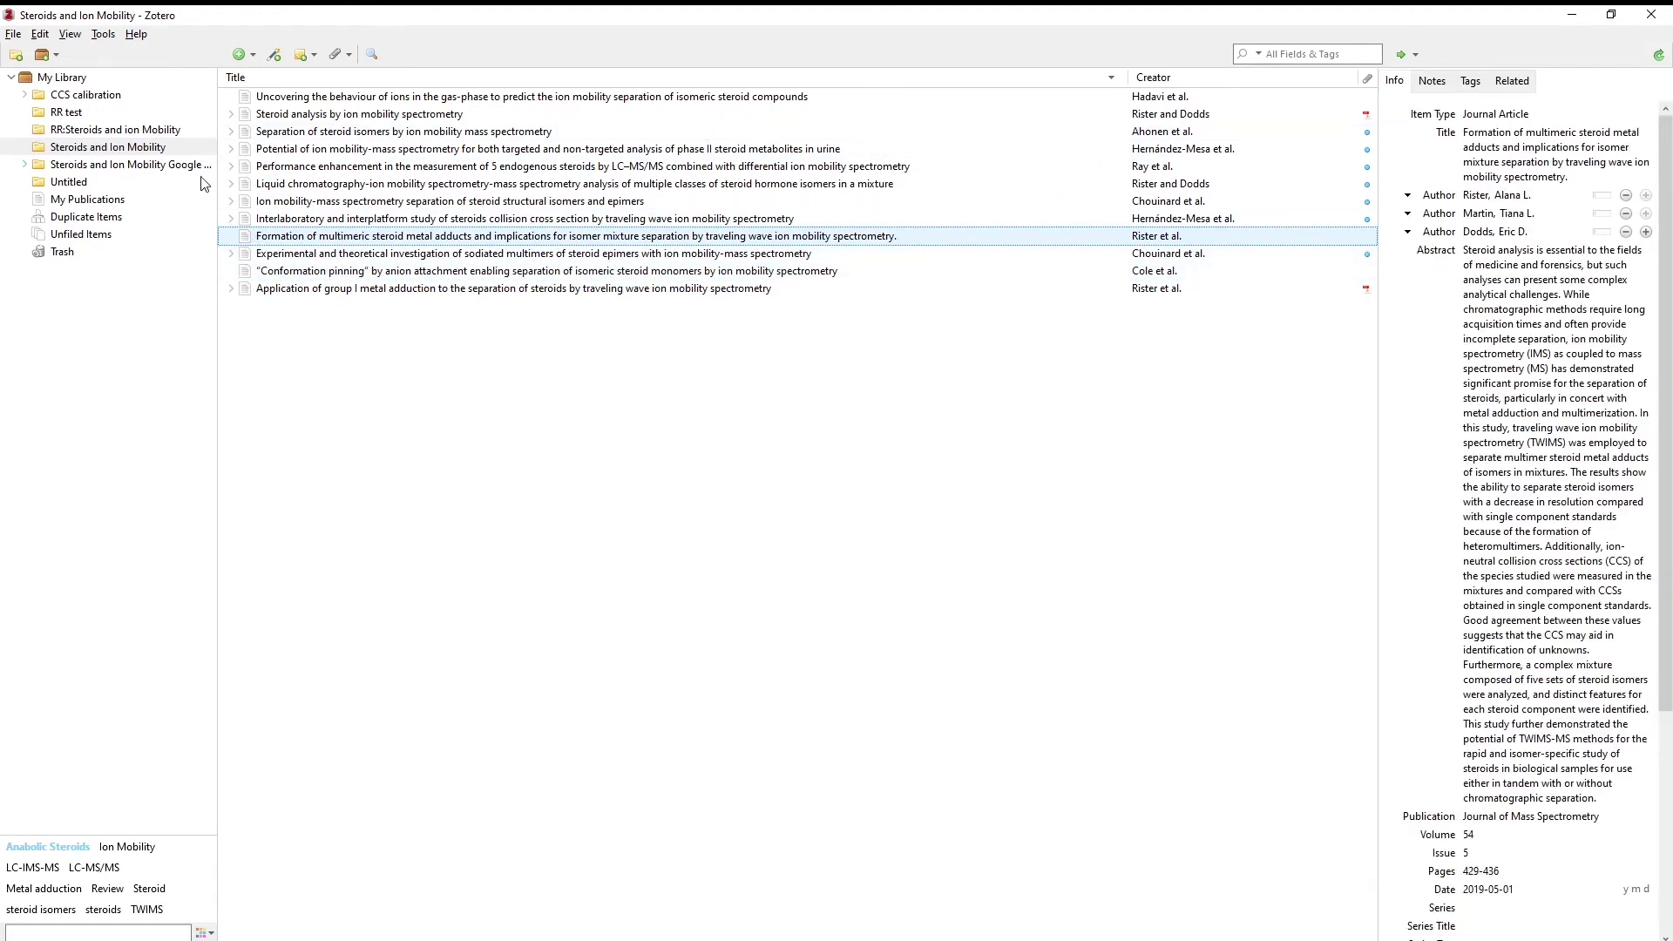
left_click(230, 253)
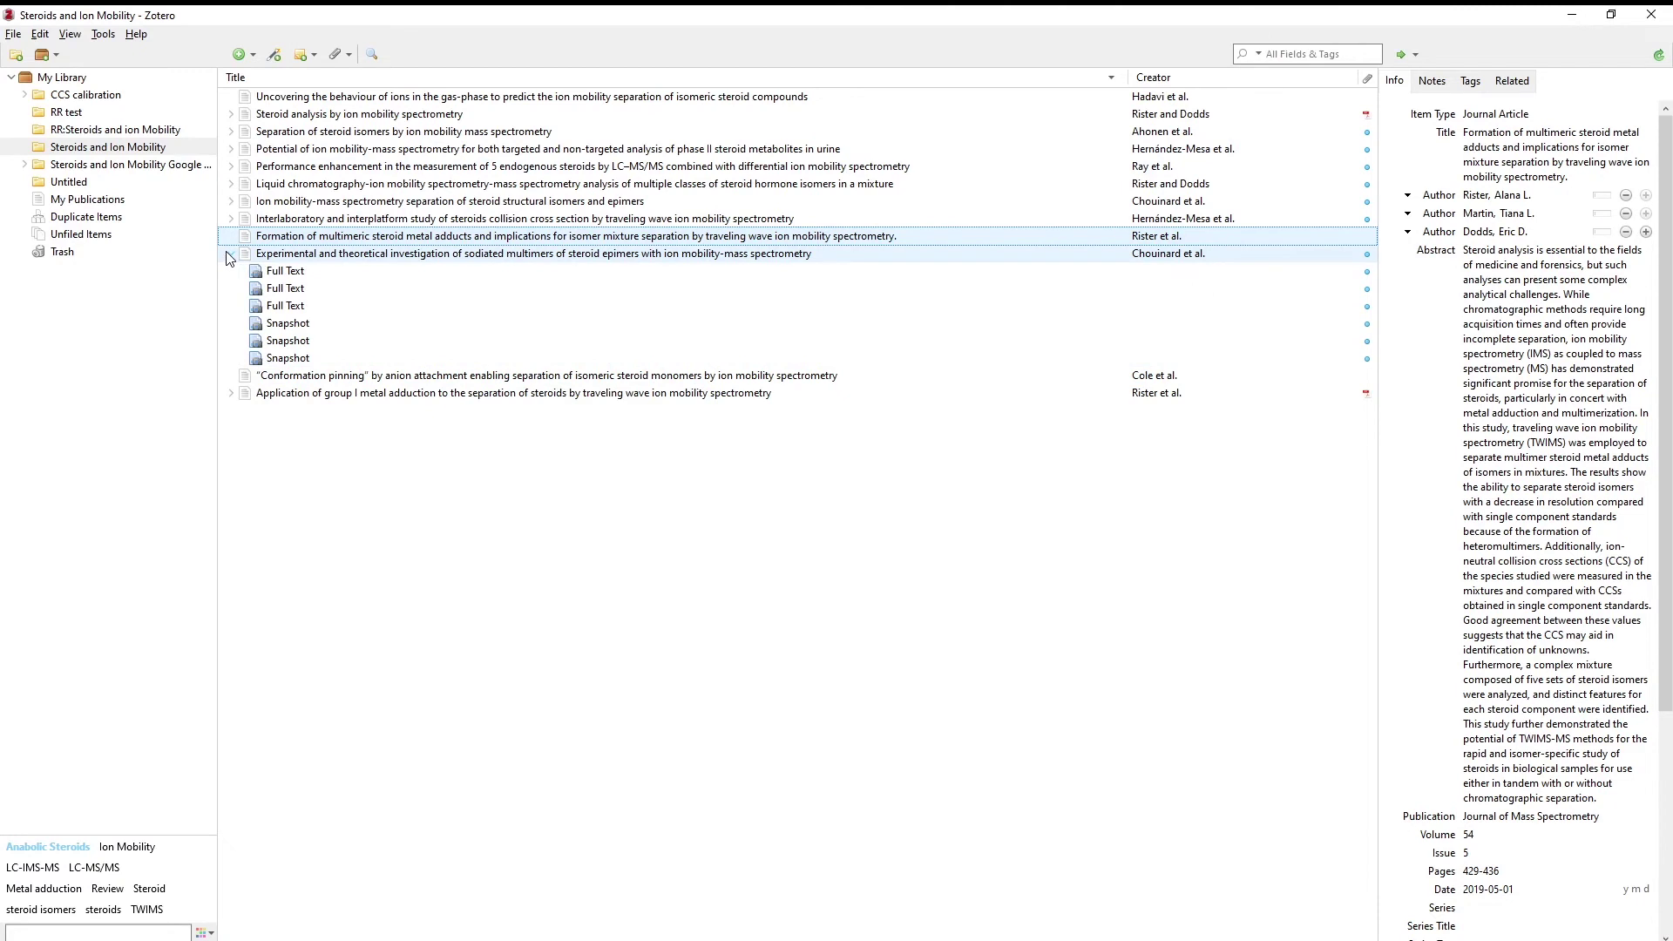
left_click(230, 393)
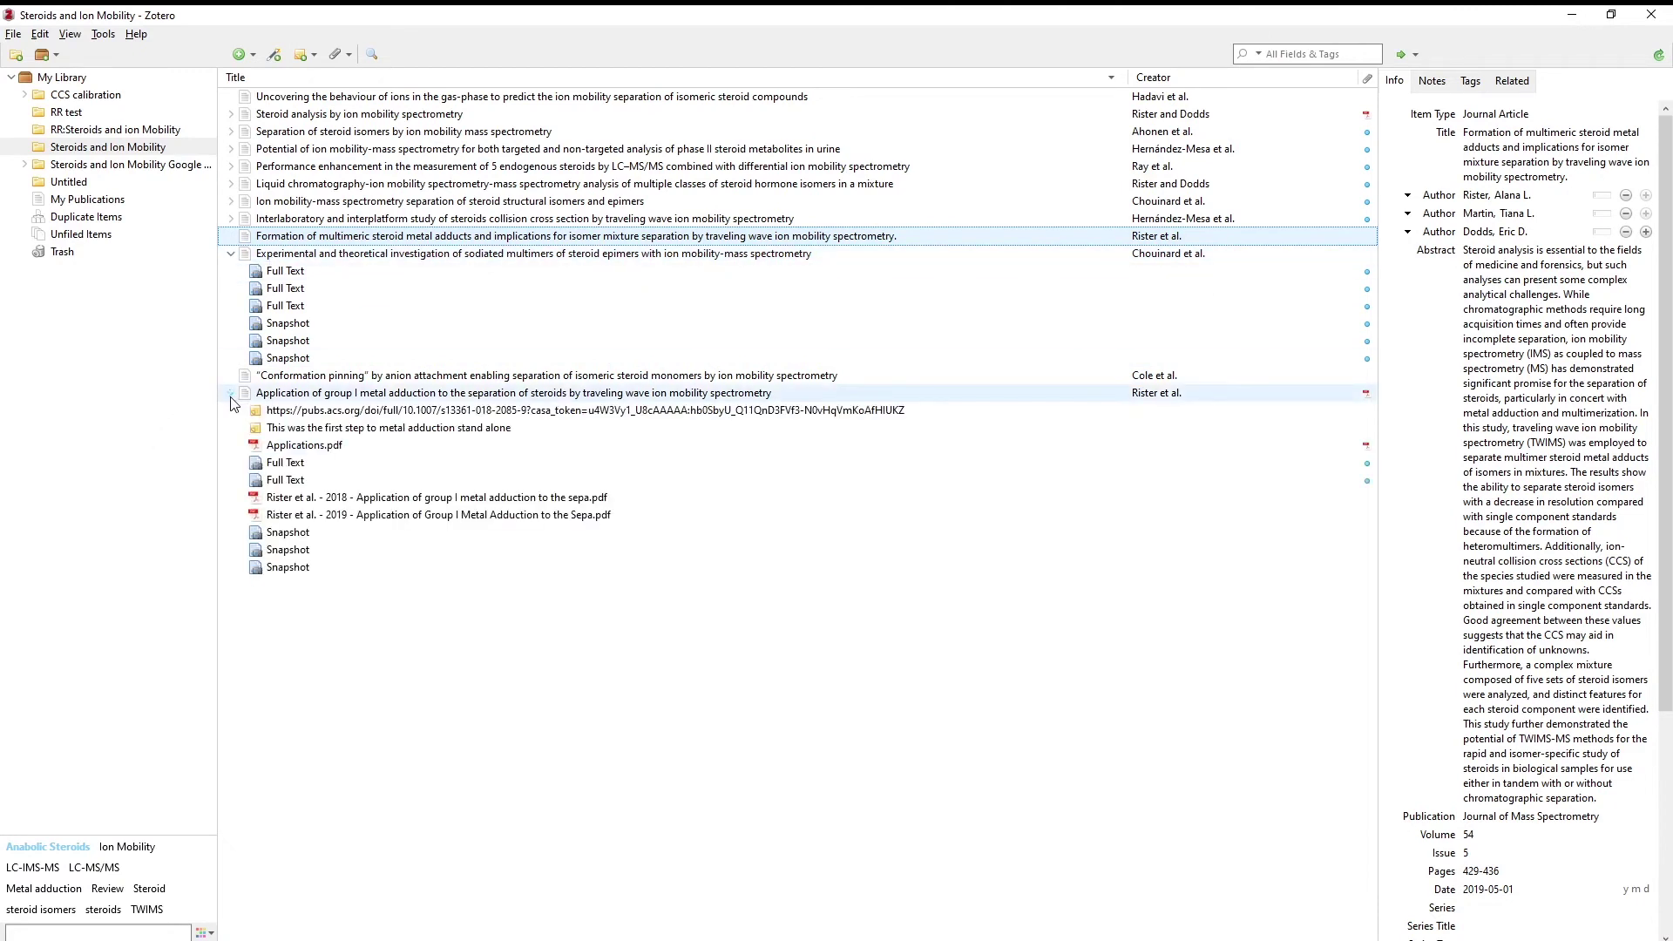
left_click(290, 446)
left_click(292, 497)
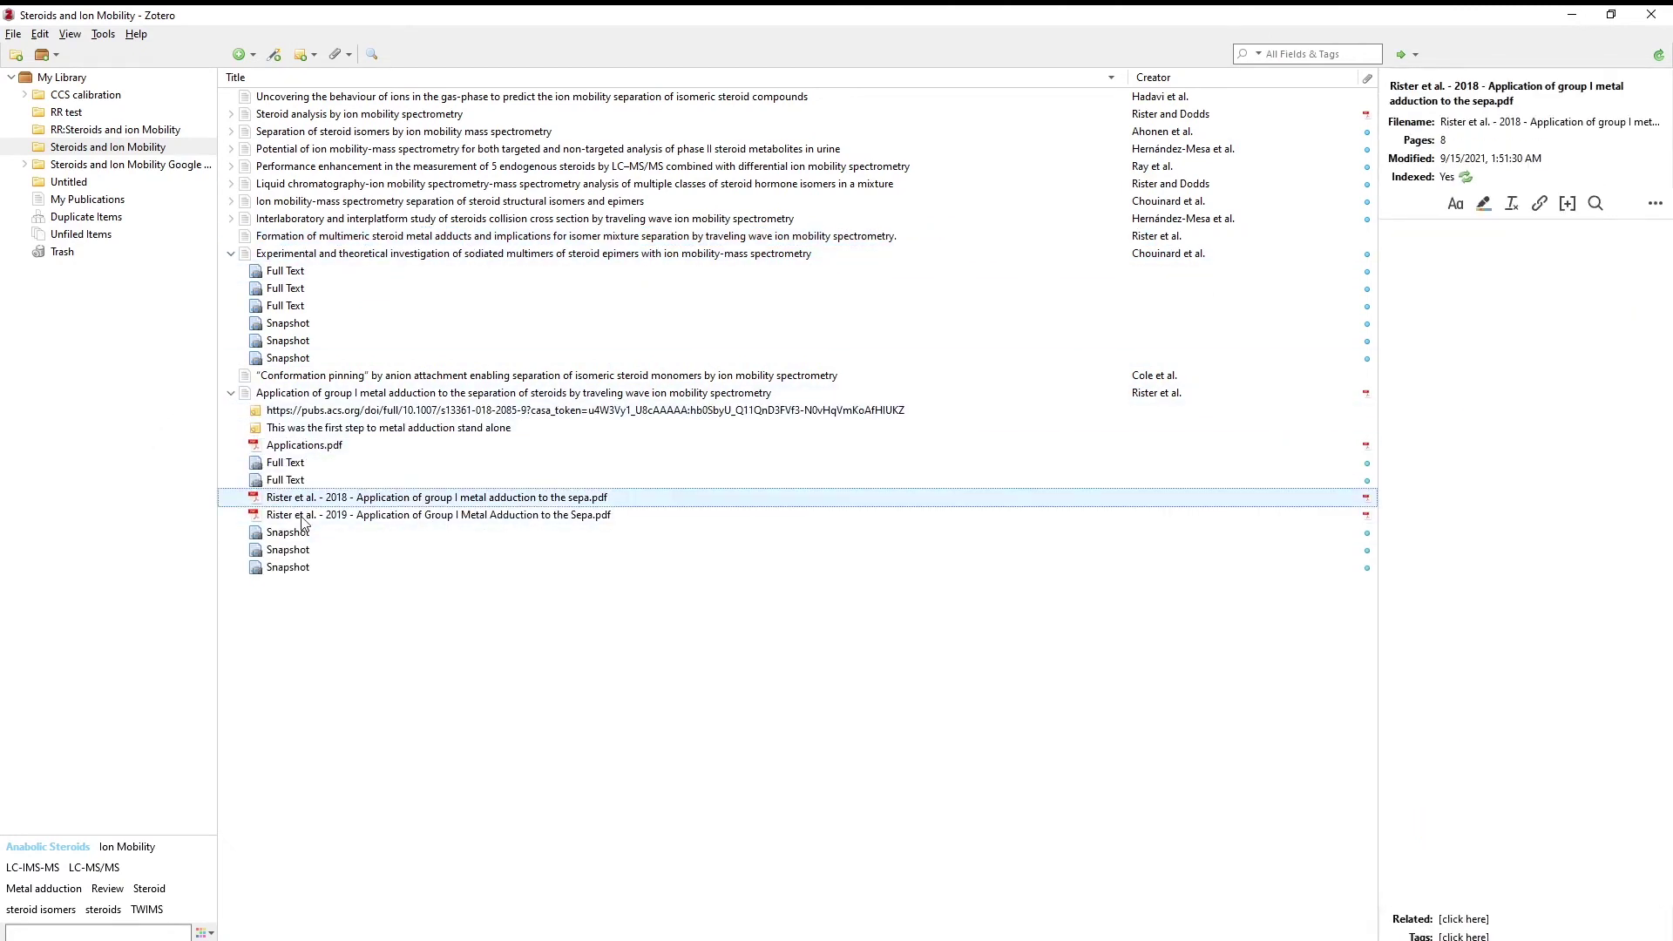
left_click(297, 515)
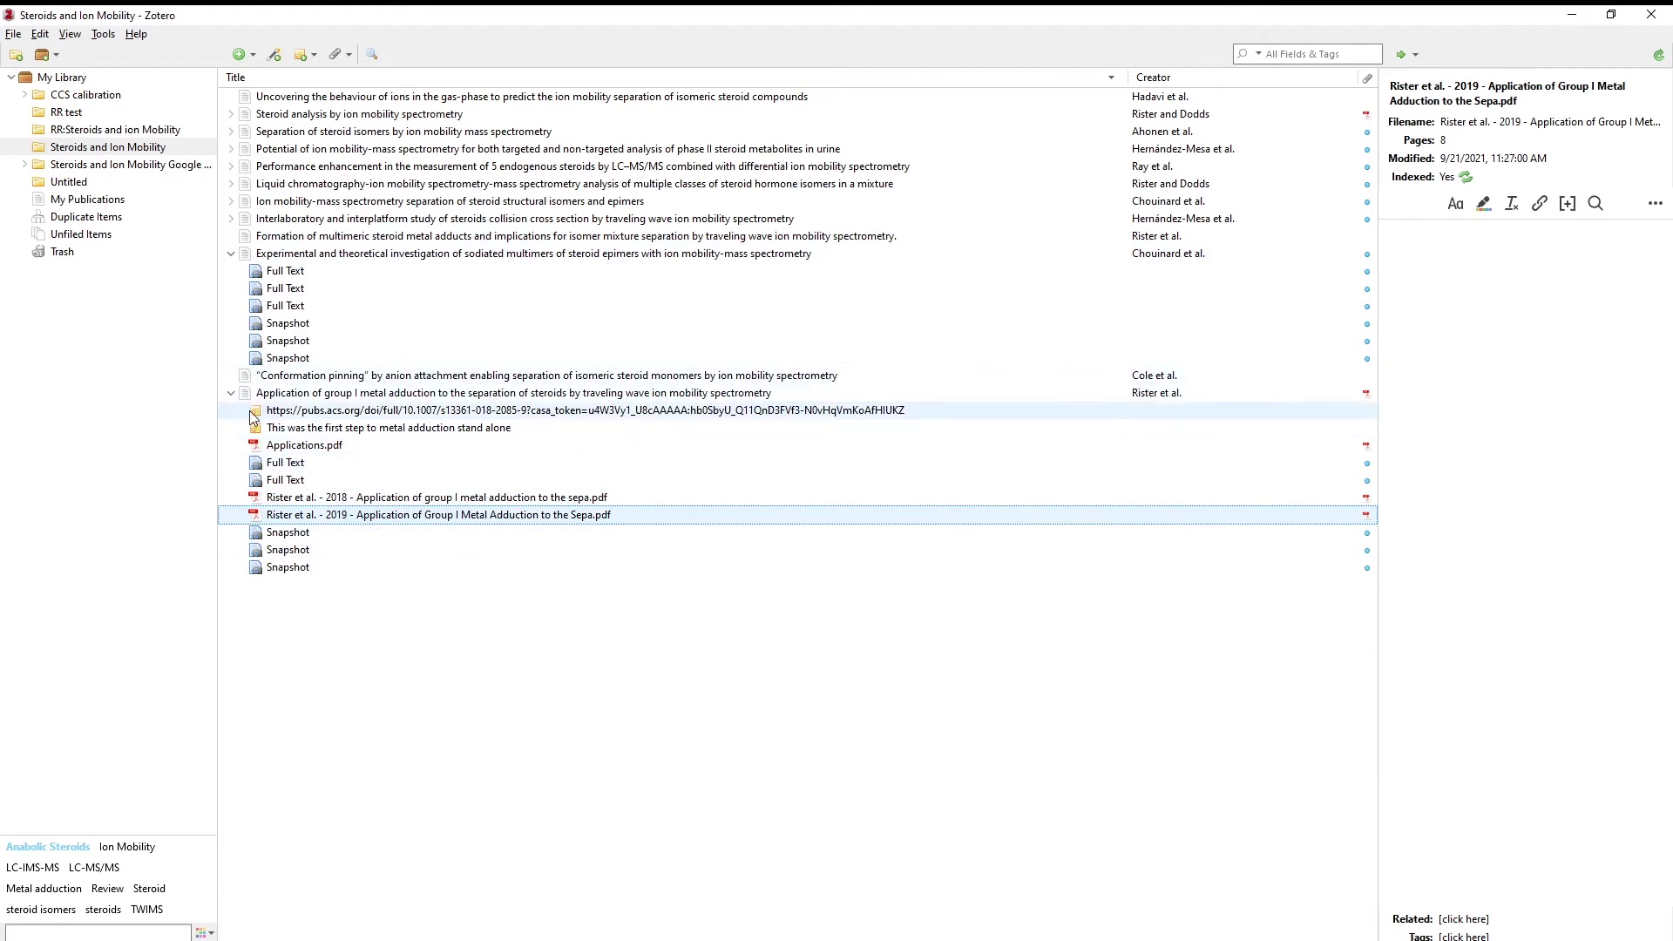
key("Left")
left_click(230, 253)
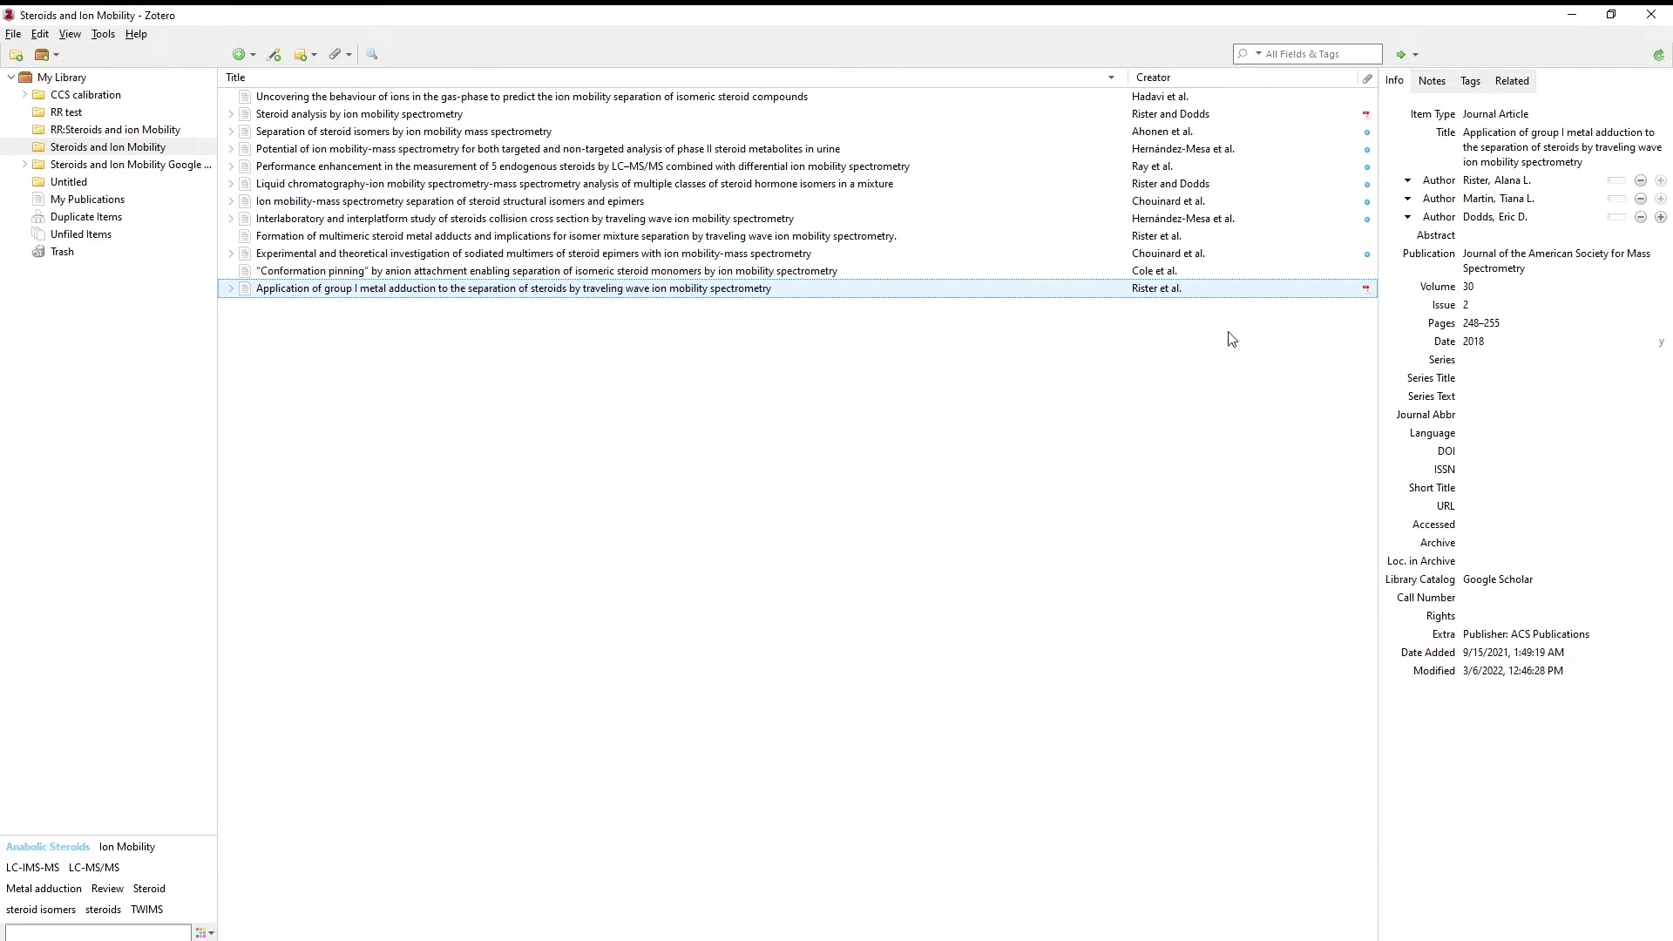
left_click(1573, 15)
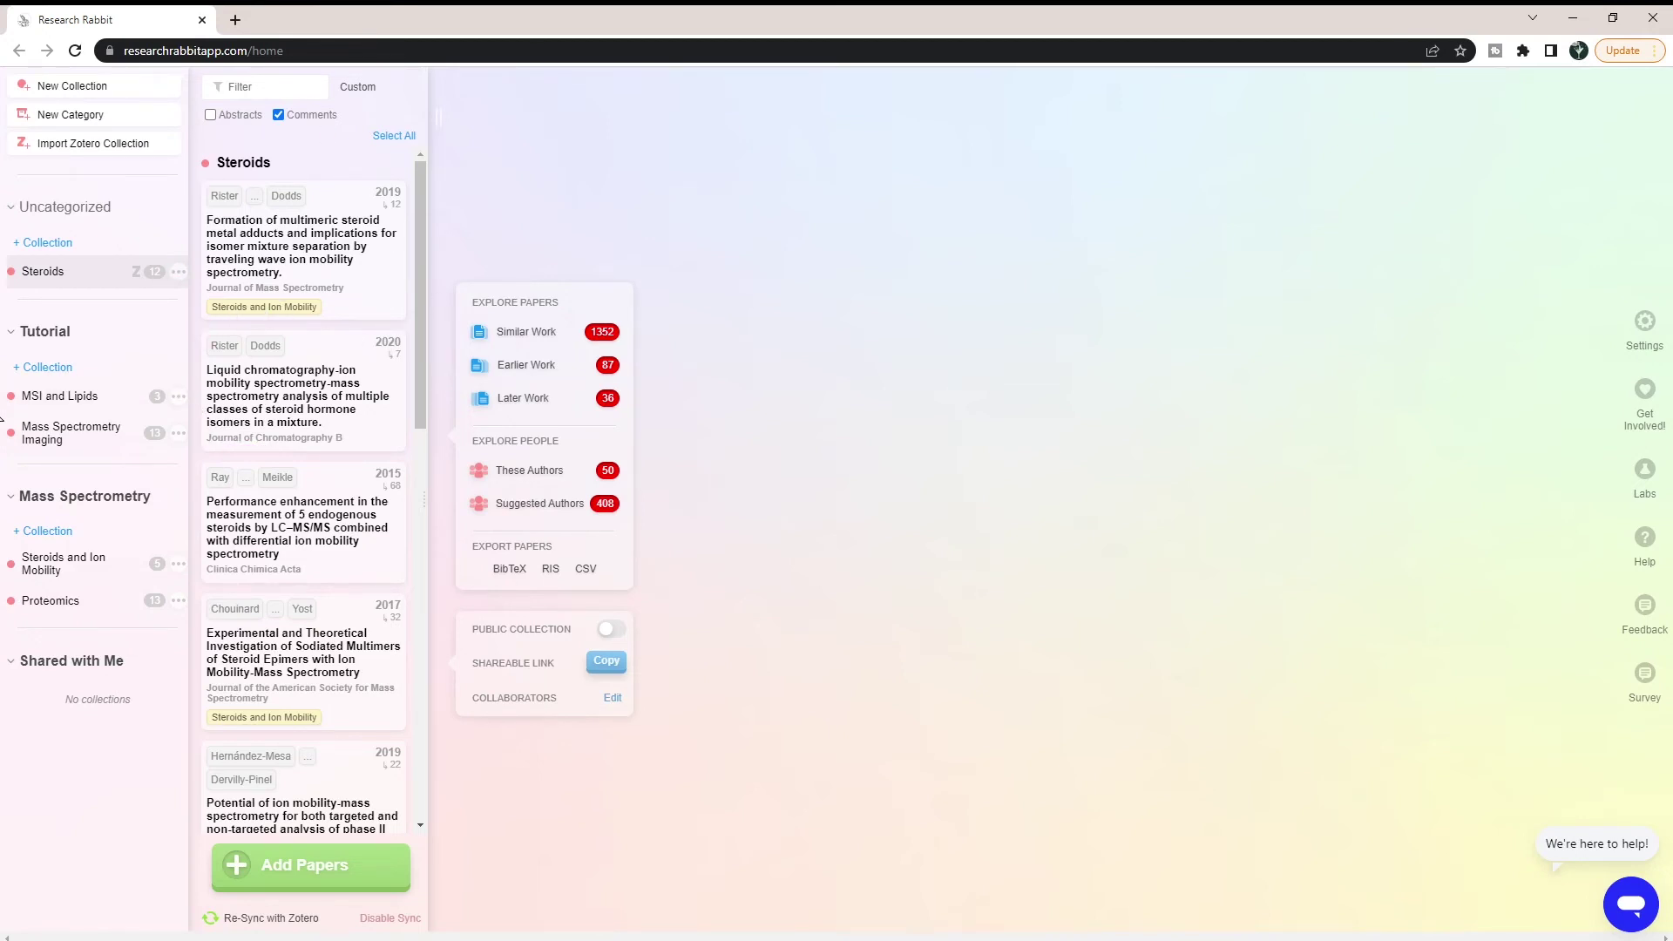
Open Mass Spectrometry Imaging, move Steroids into the Tutorial category, and scroll its 13 papers.
left_click(70, 432)
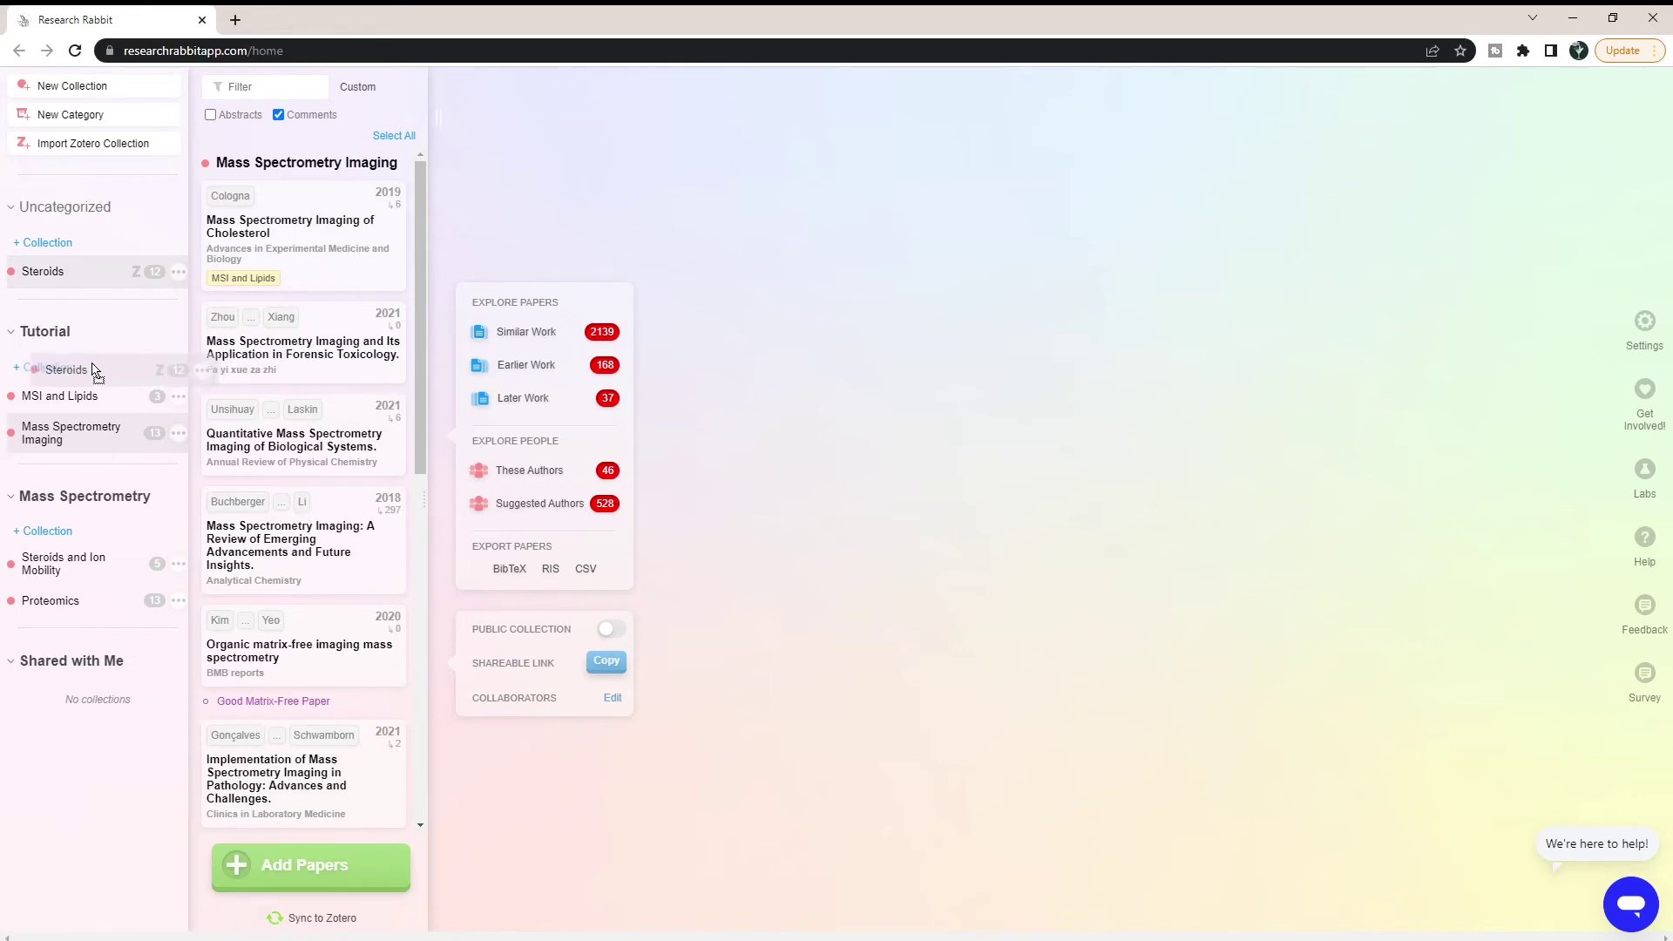
left_click_drag(71, 386, 68, 384)
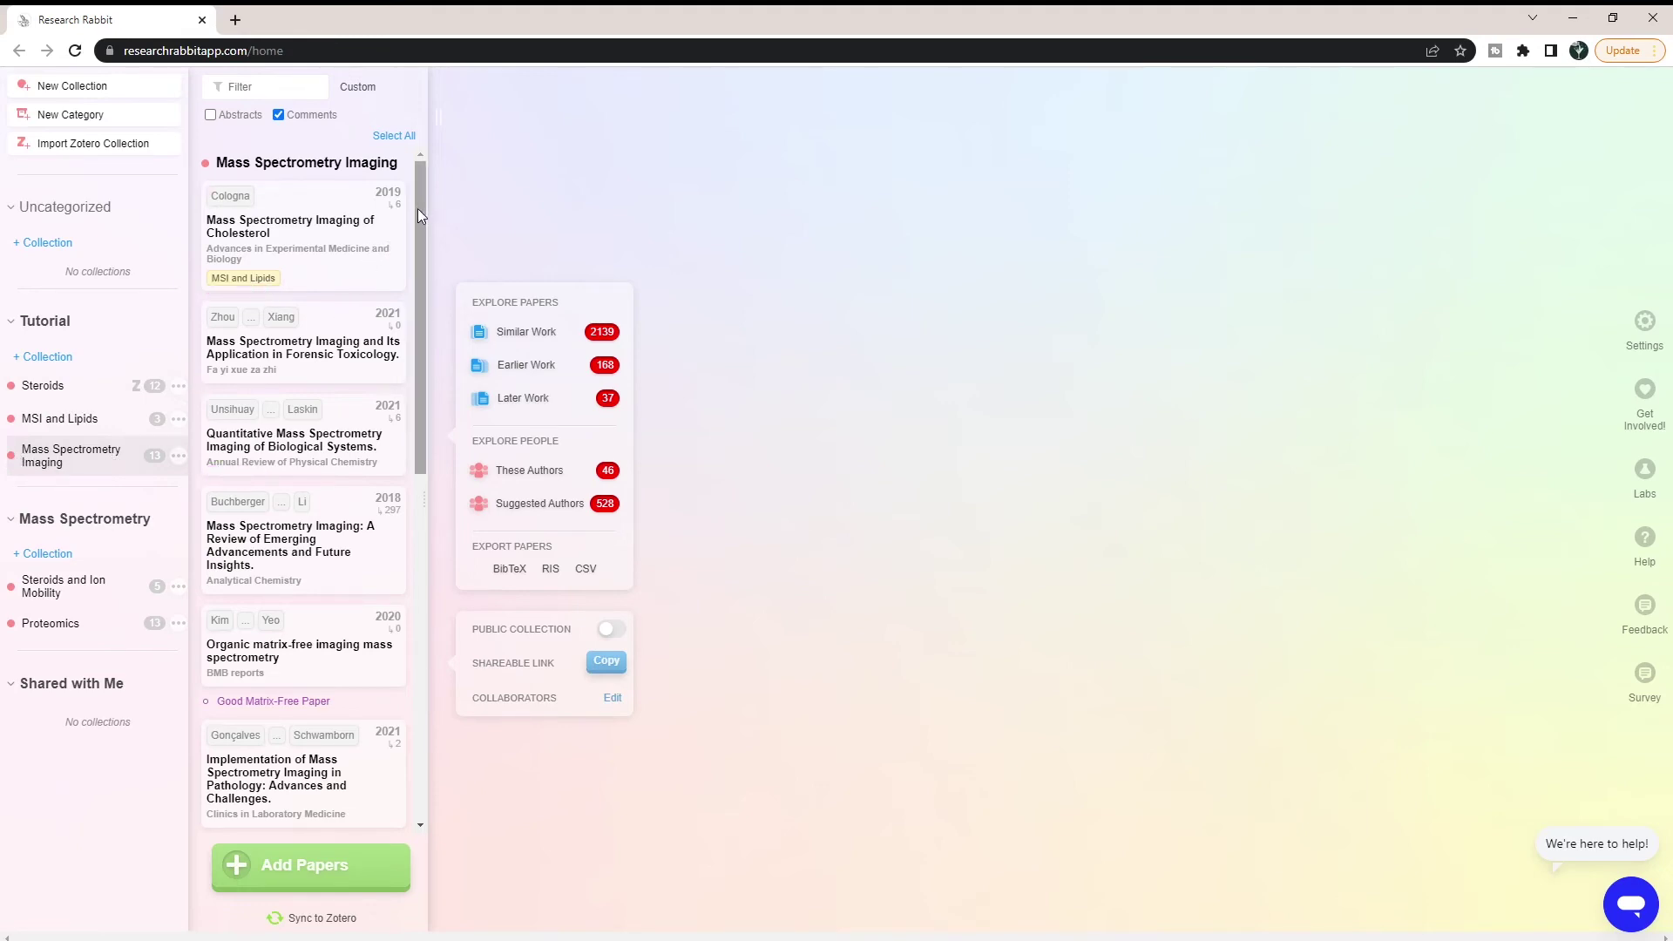
left_click_drag(417, 207, 417, 262)
left_click_drag(420, 244, 432, 620)
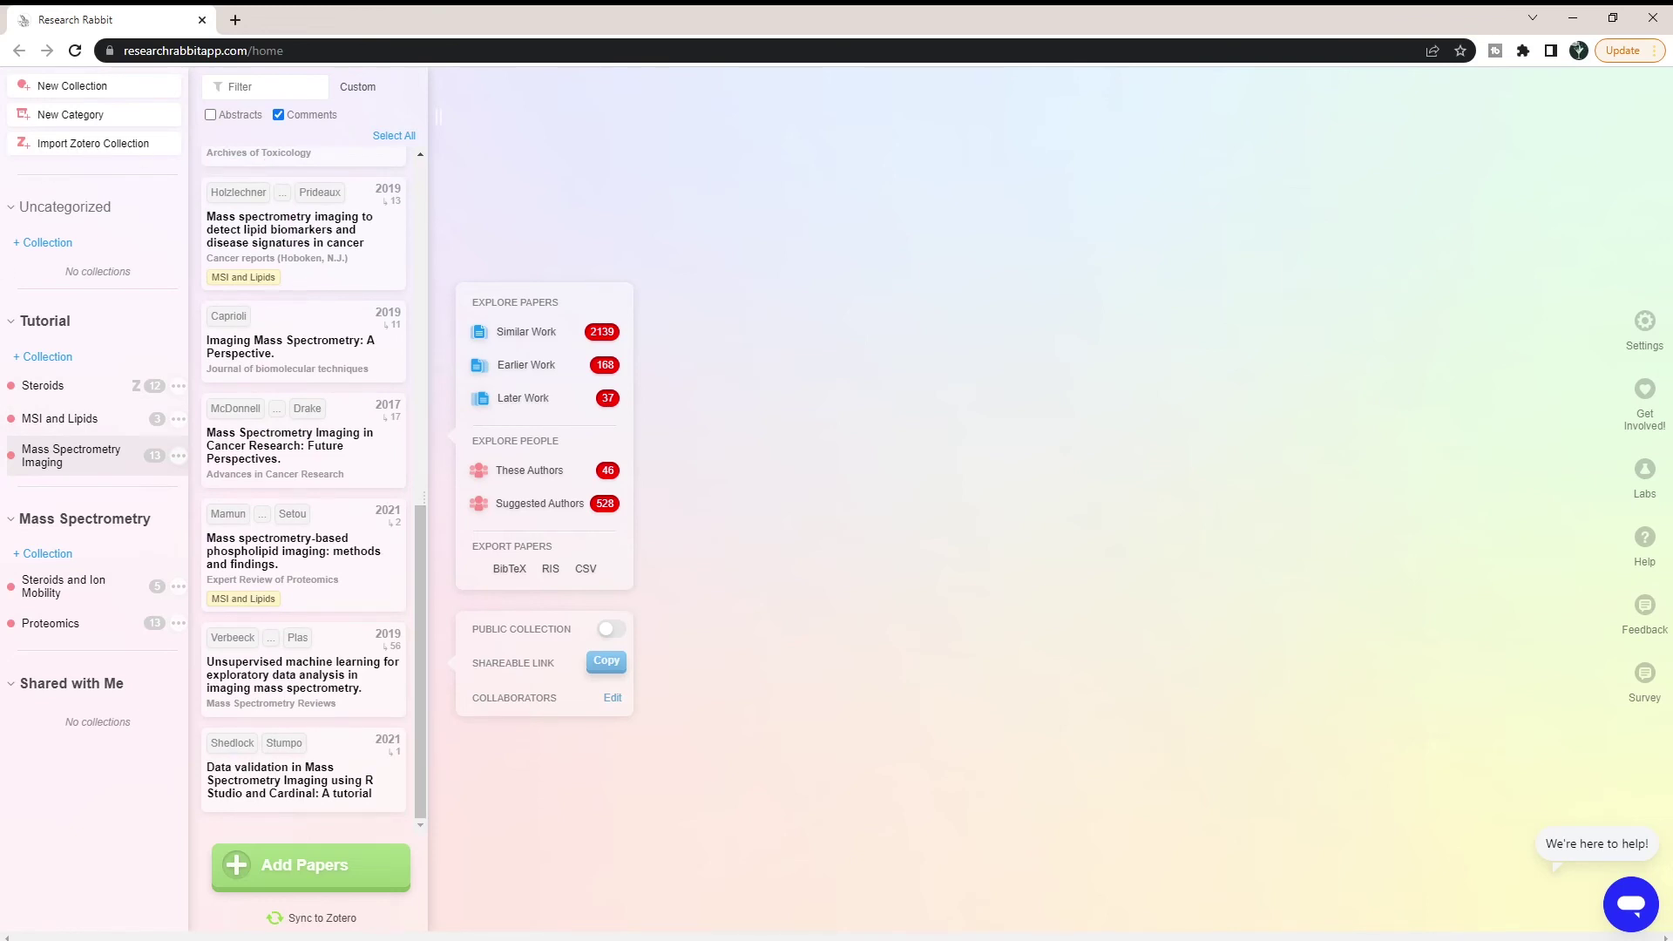
Sync the Mass Spectrometry Imaging collection to a new Zotero collection named 'Mass Spectrometry Imaging'.
left_click(303, 920)
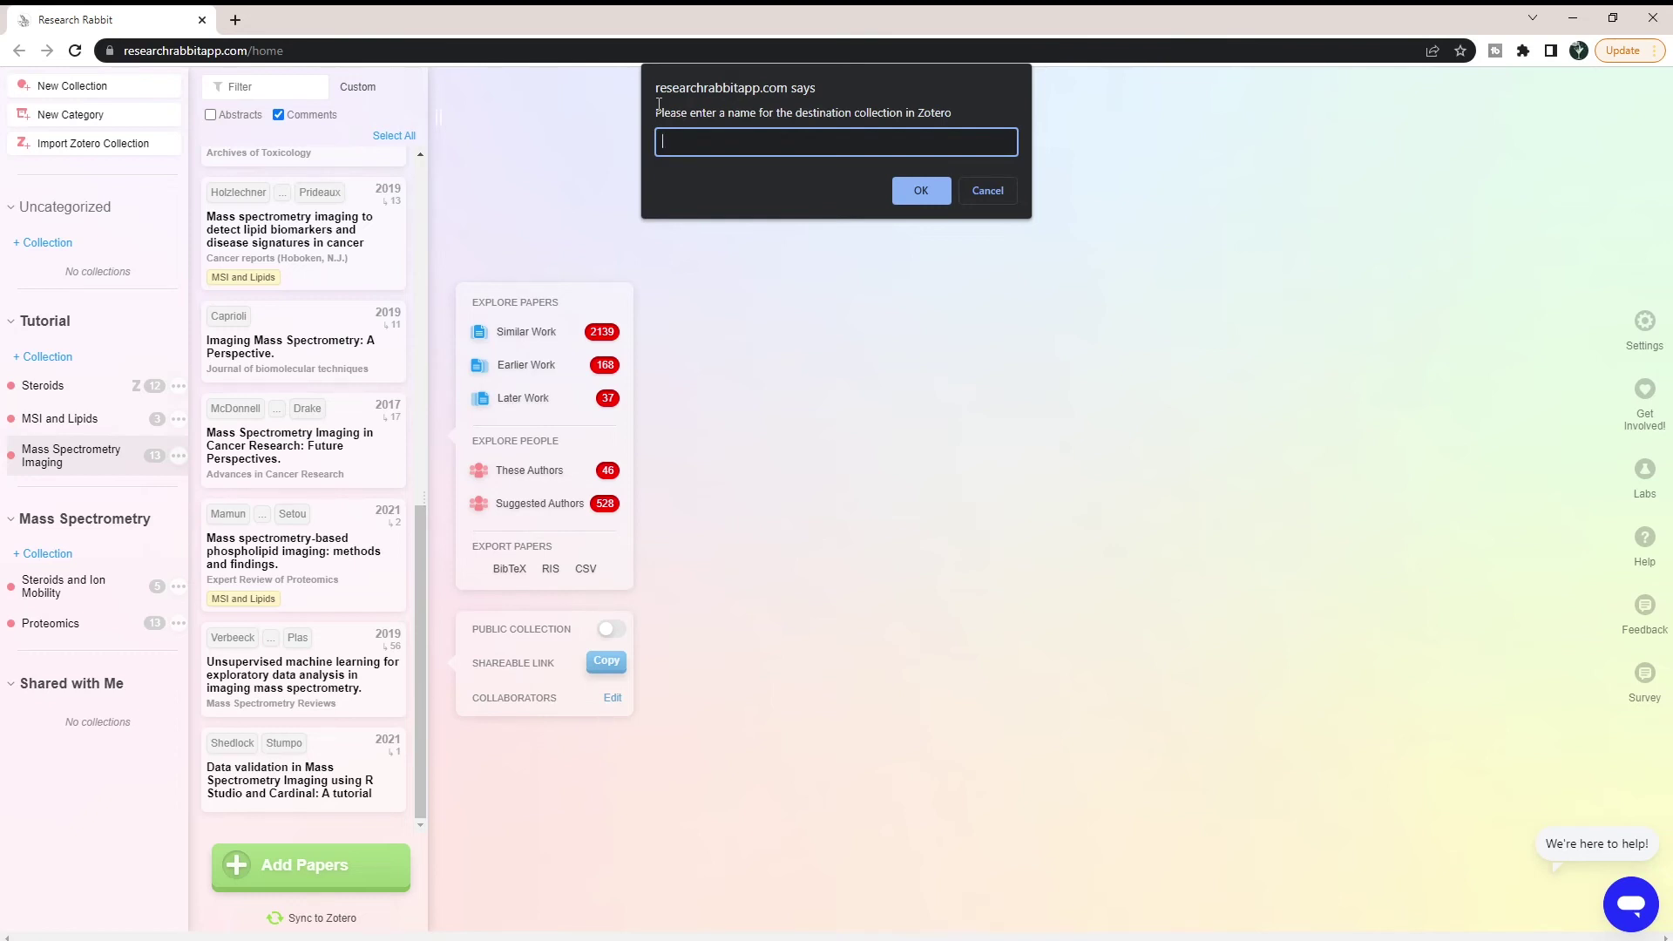
type("Mass Spectrometry Imaging")
left_click(913, 190)
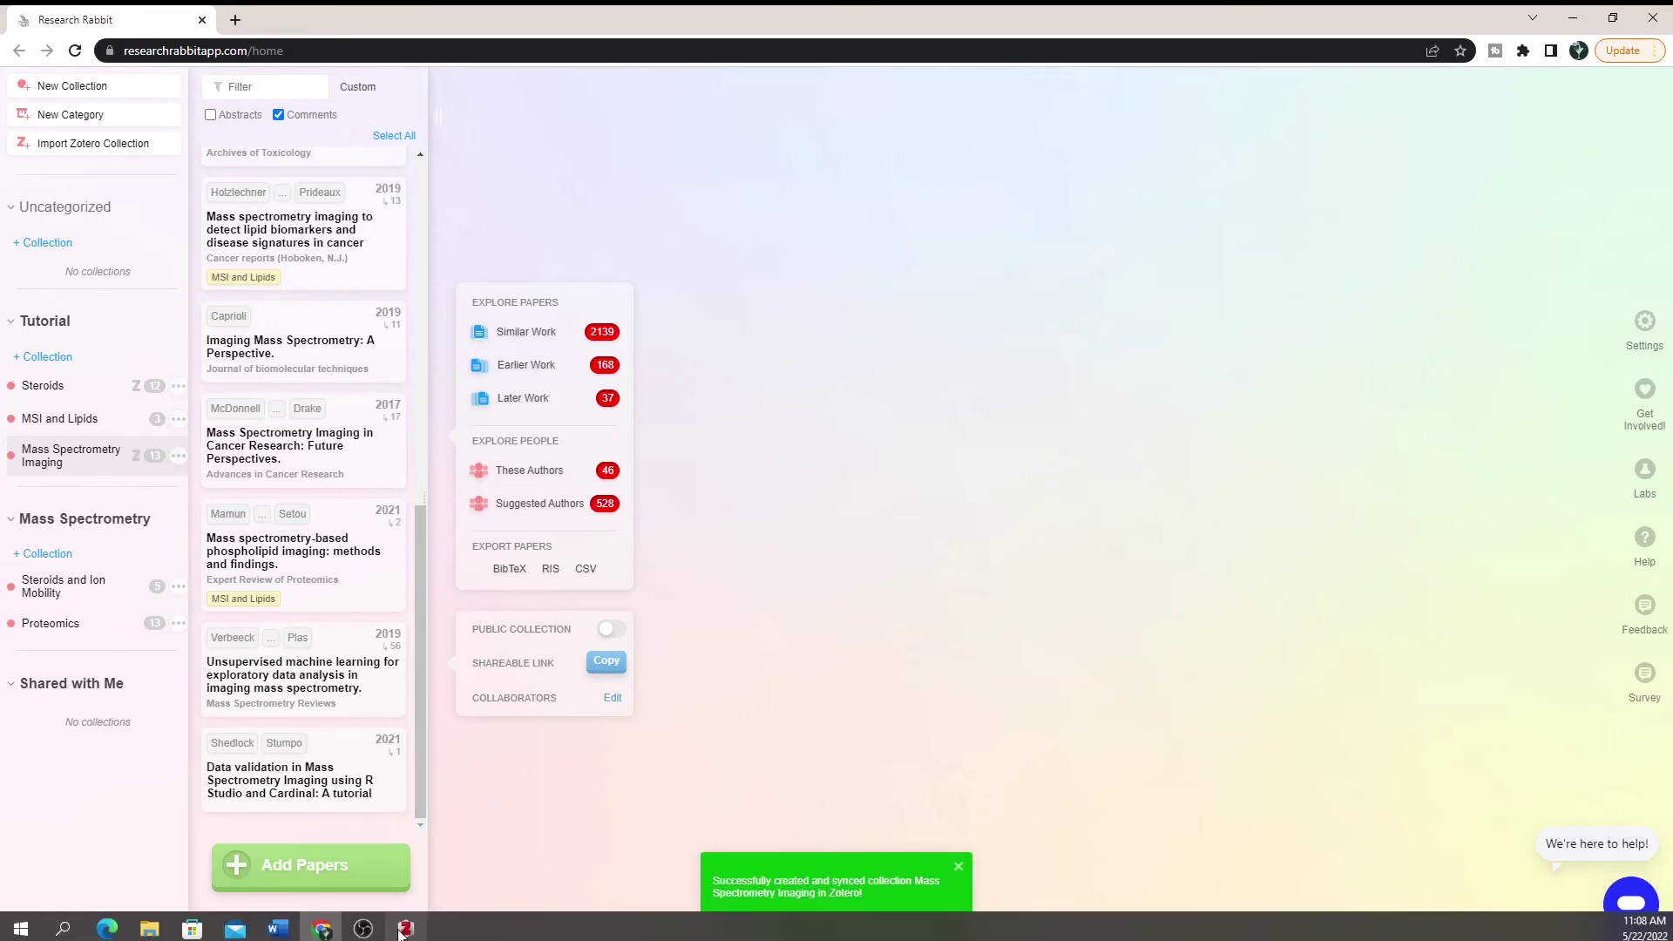
key("alt+Tab")
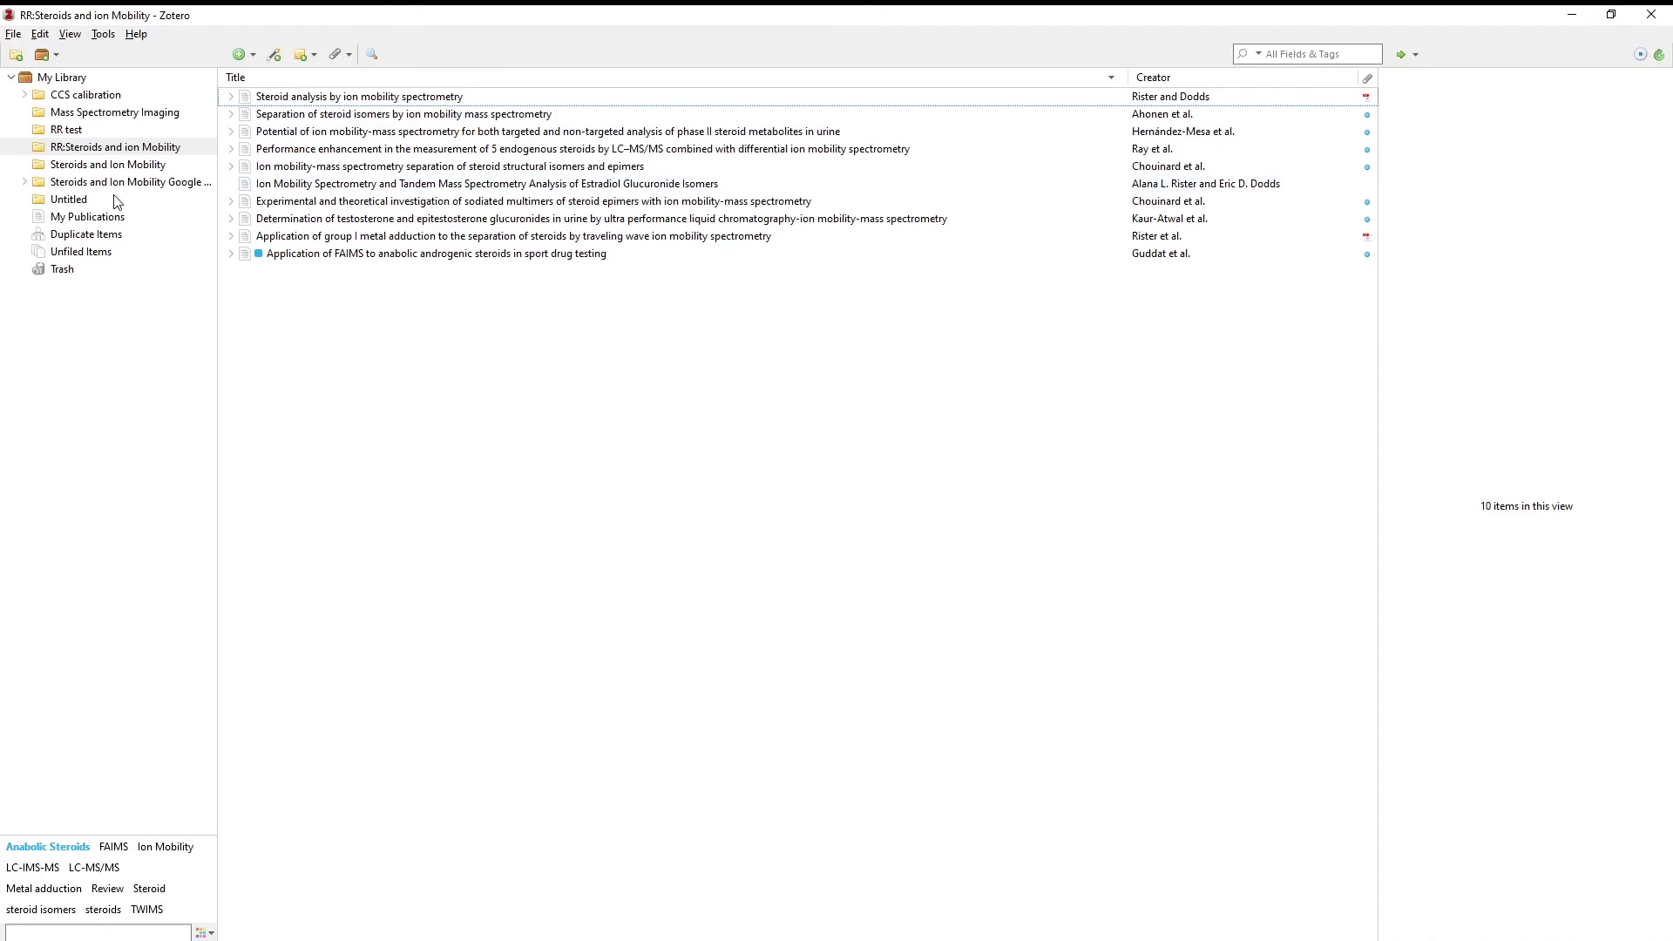
left_click(119, 113)
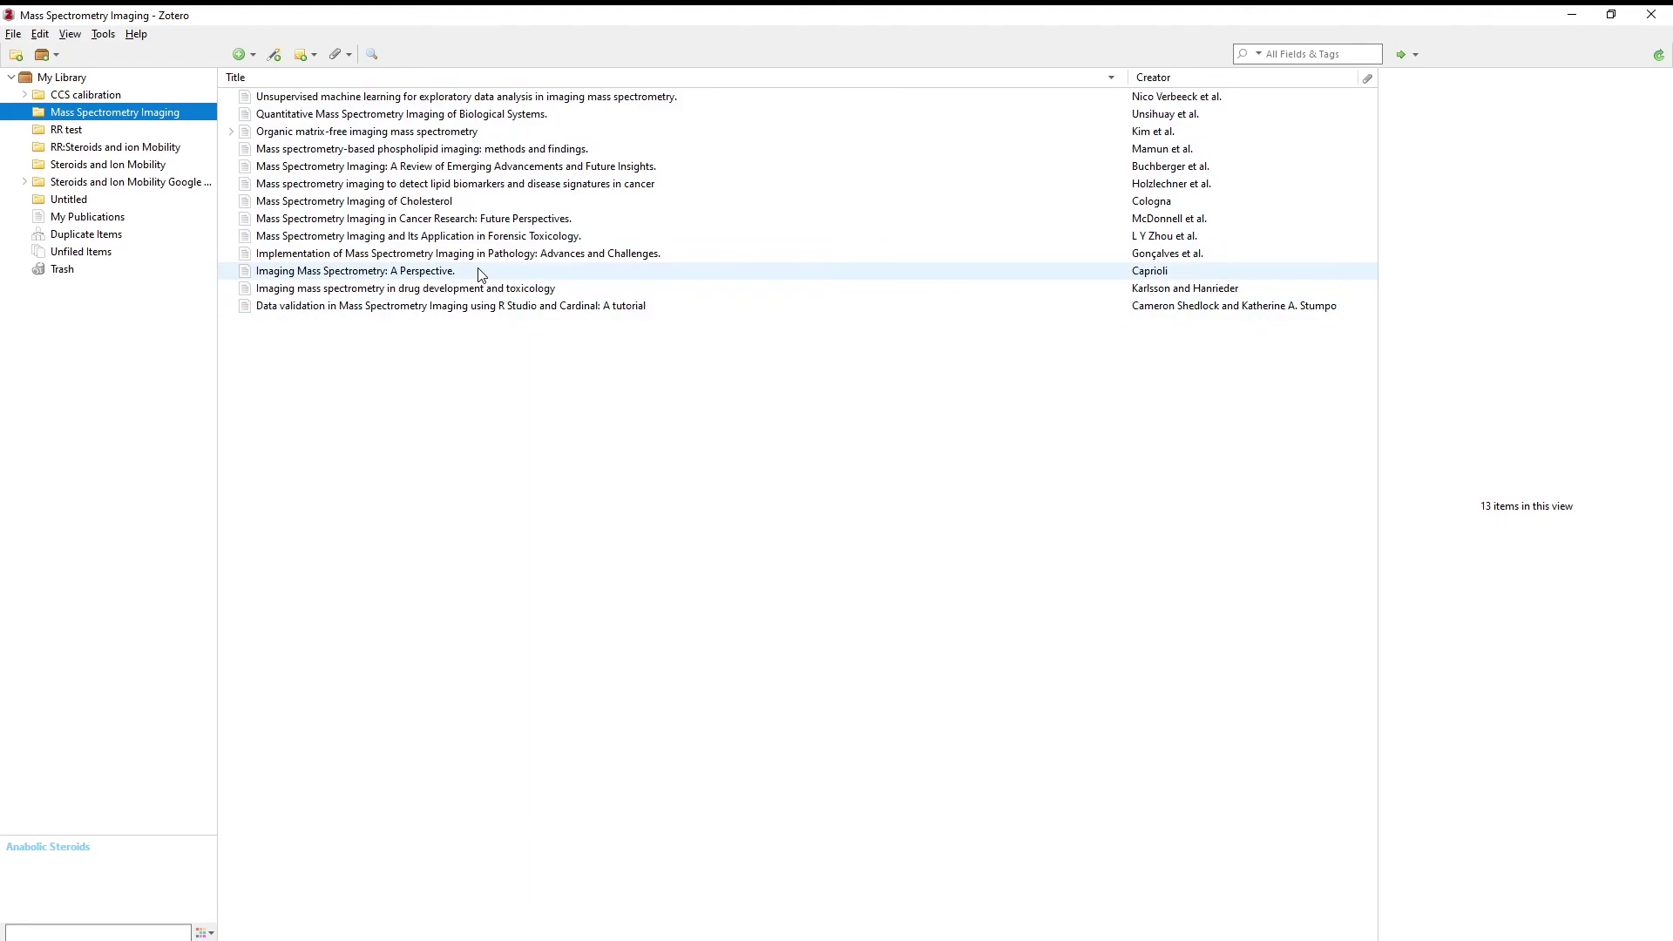
left_click(1571, 15)
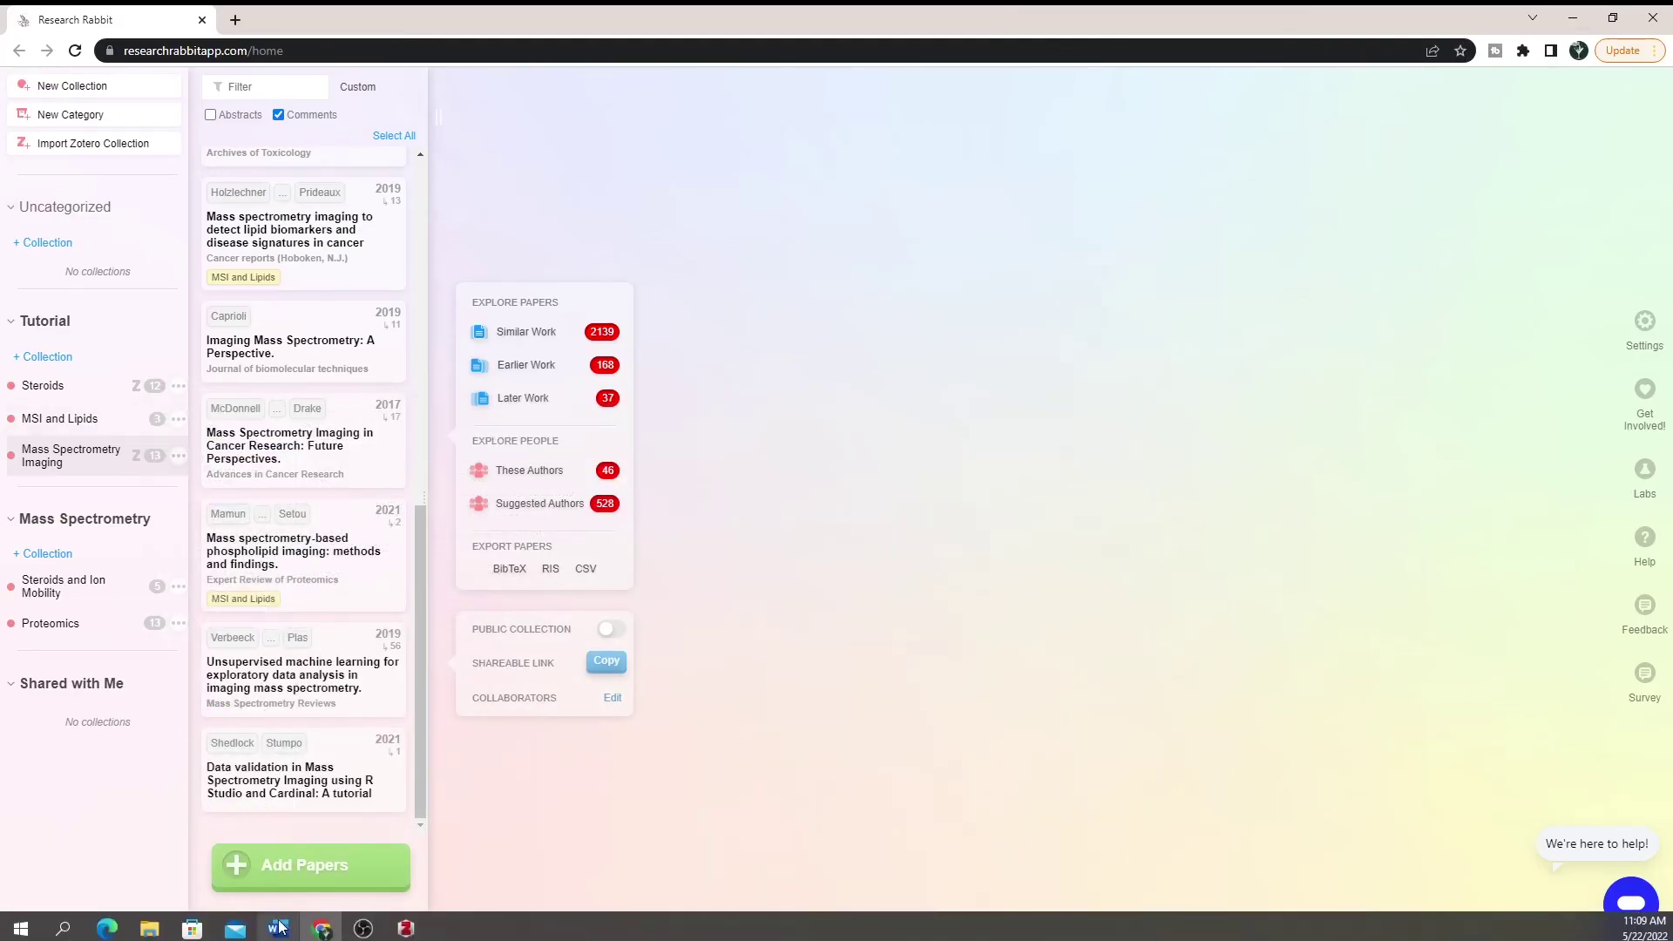
mouse_move(266, 817)
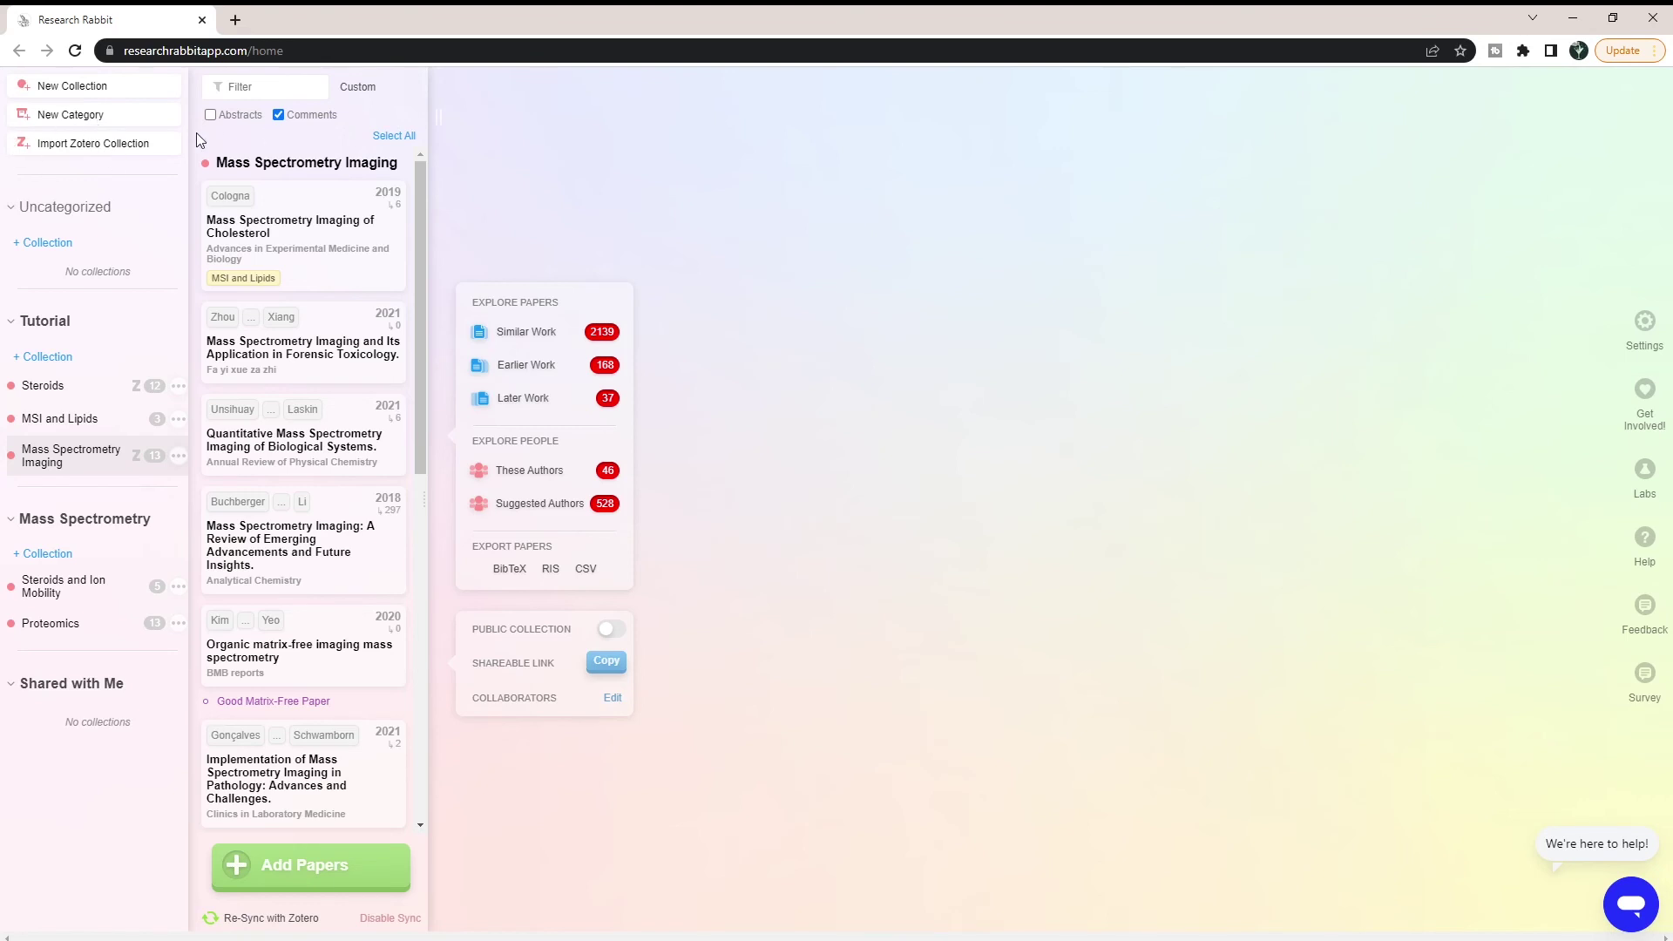
left_click(1644, 323)
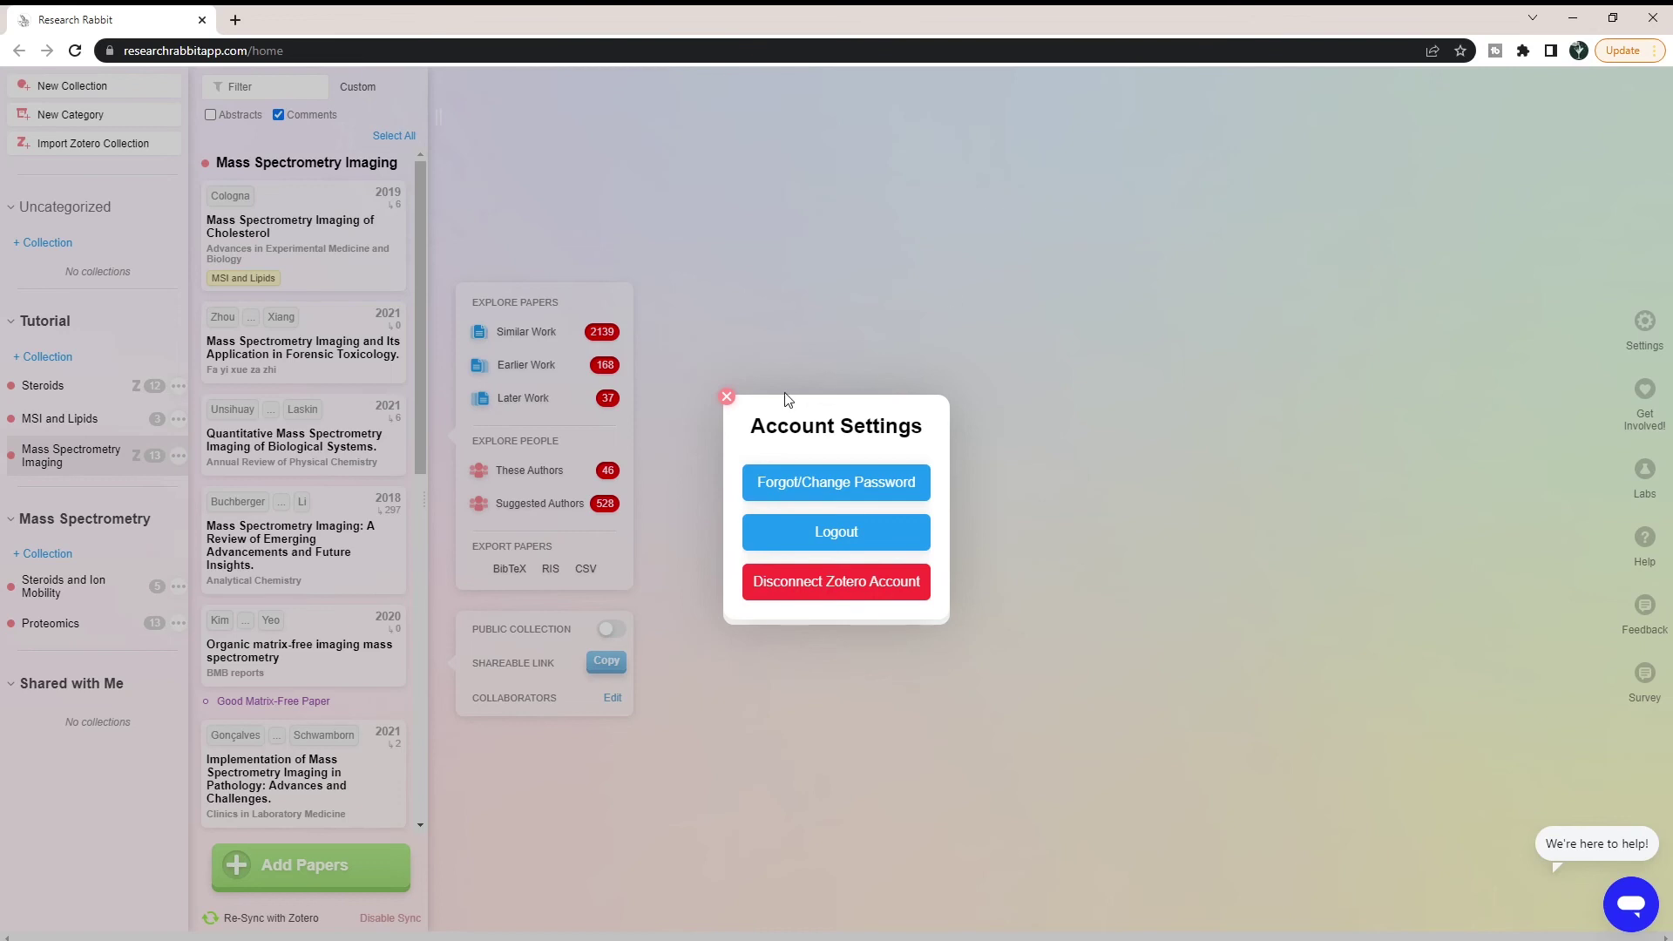
left_click(727, 397)
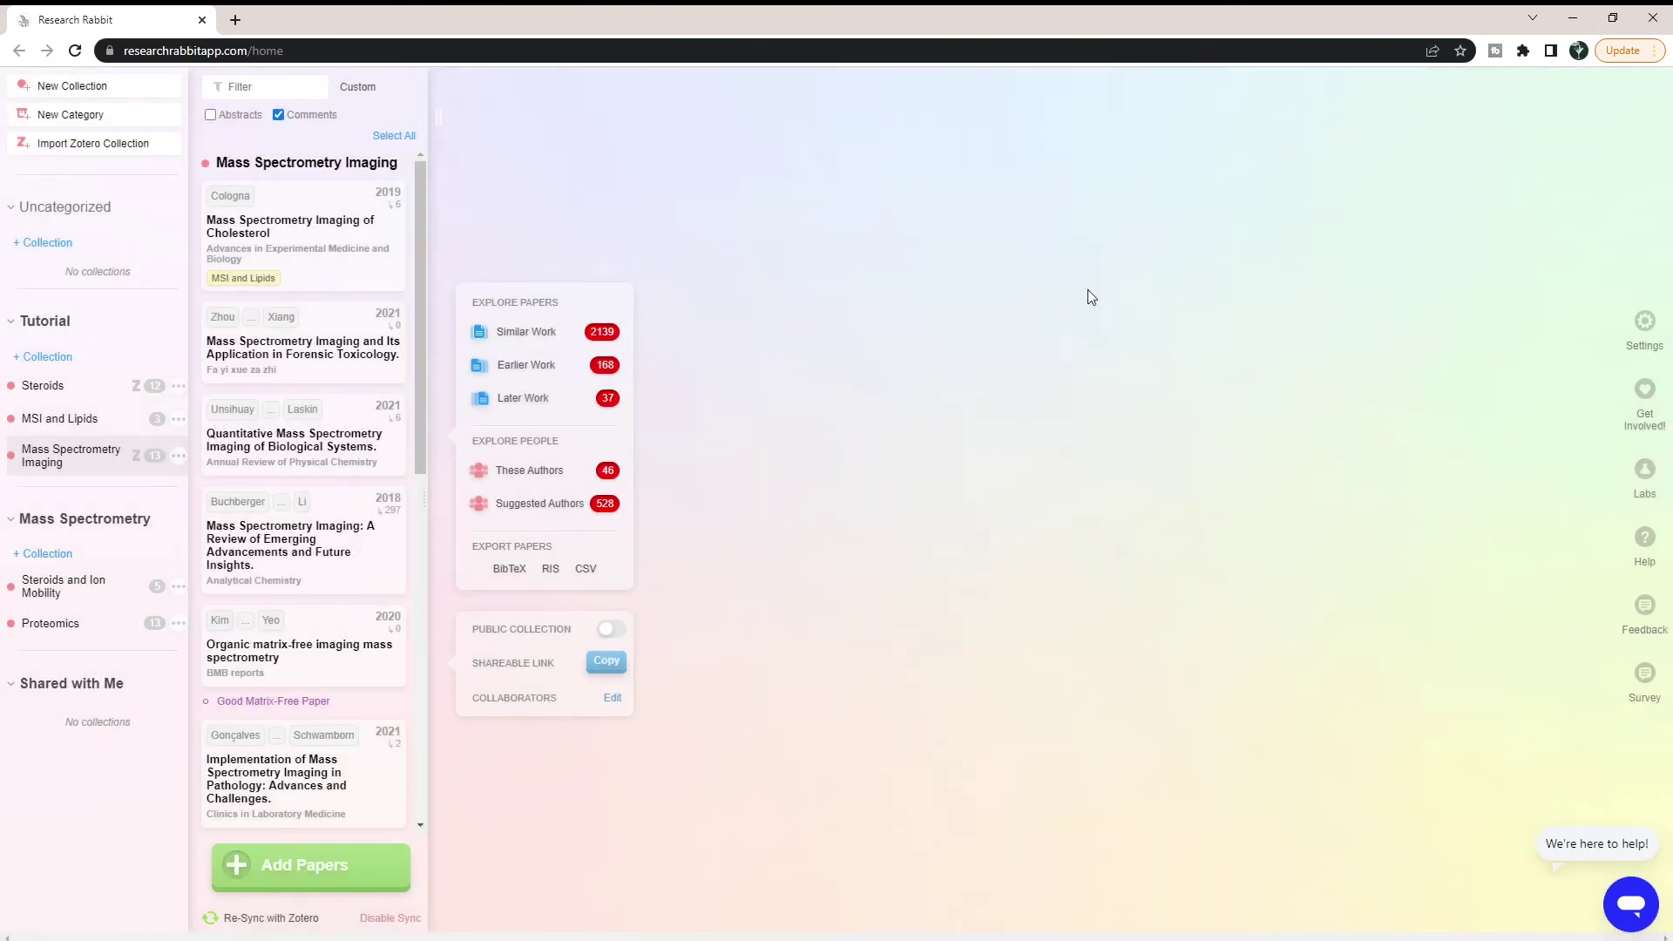